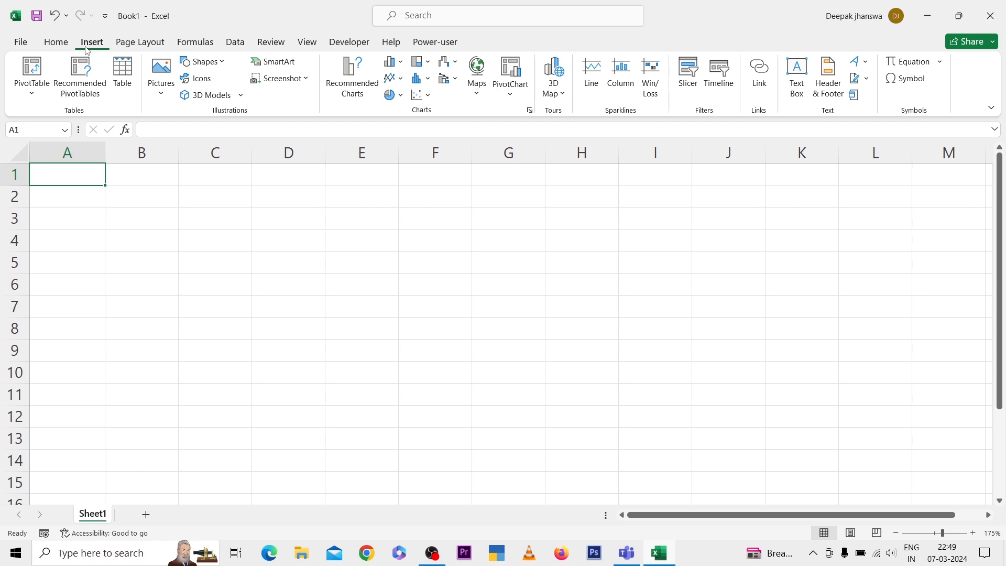
# Create a table without existing headers over the blank range A1:F8
pyautogui.hotkey('shift', 'Right')
pyautogui.hotkey('shift', 'Right')
pyautogui.hotkey('shift', 'Right')
pyautogui.hotkey('shift', 'Right')
pyautogui.hotkey('shift', 'Right')
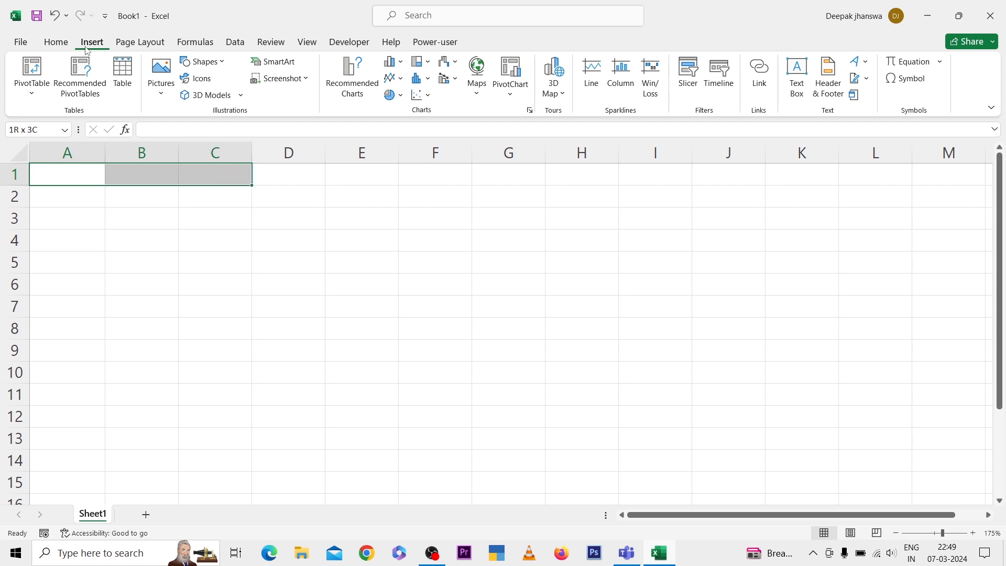
pyautogui.hotkey('shift', 'Down')
pyautogui.hotkey('shift', 'Down')
pyautogui.hotkey('shift', 'Down')
pyautogui.hotkey('shift', 'Down')
pyautogui.hotkey('shift', 'Down')
pyautogui.hotkey('shift', 'Down')
pyautogui.hotkey('shift', 'Down')
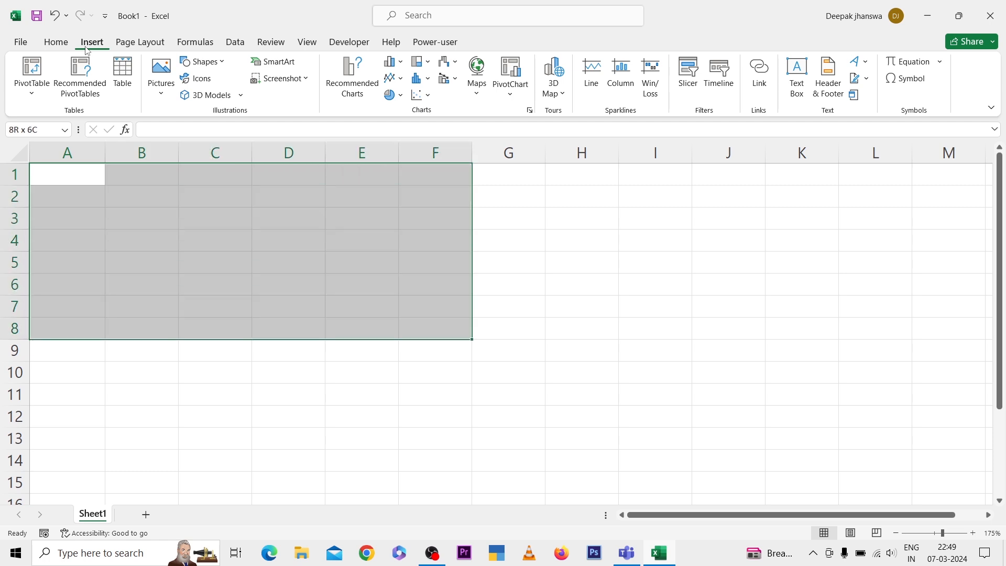
pyautogui.click(123, 72)
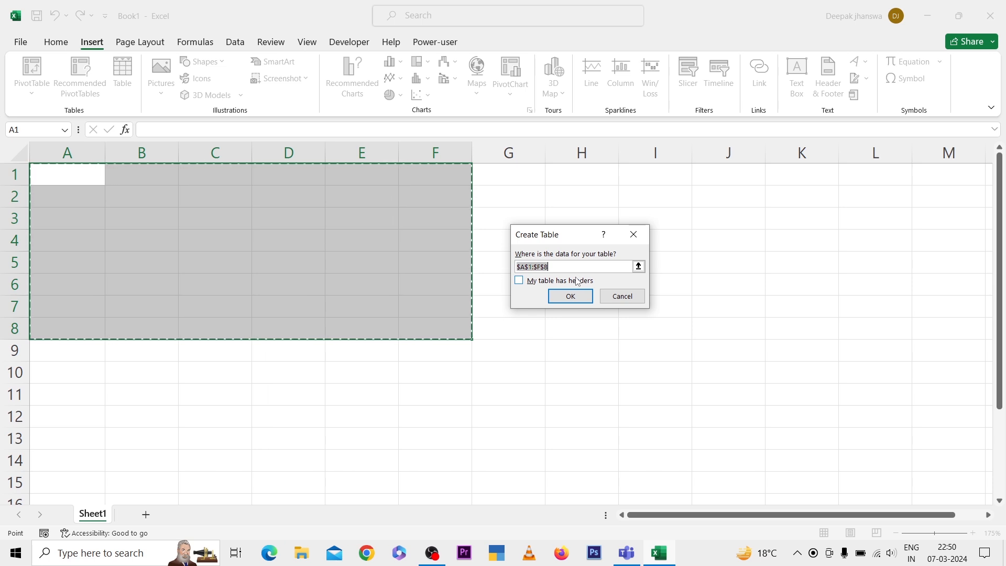
pyautogui.click(564, 298)
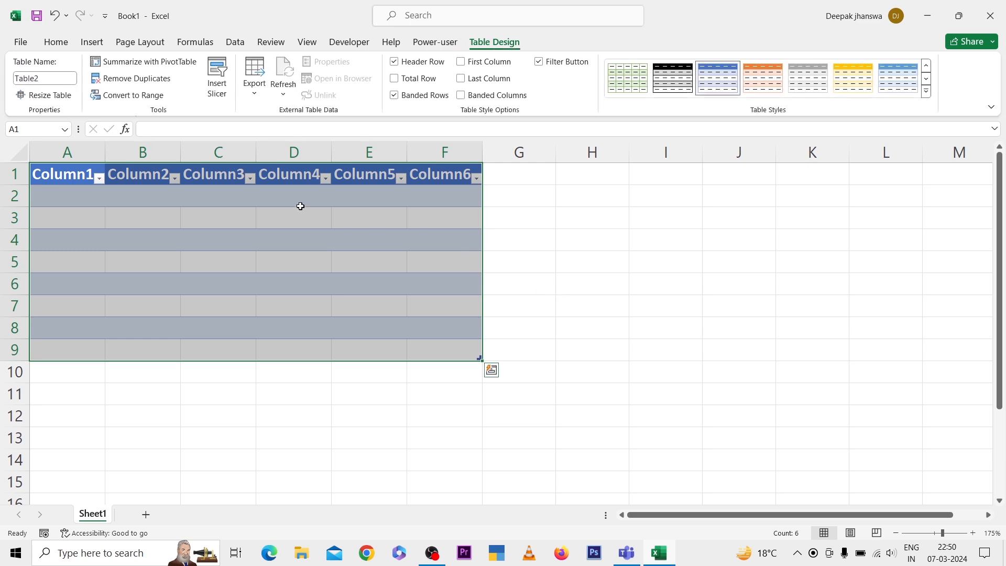
pyautogui.click(139, 210)
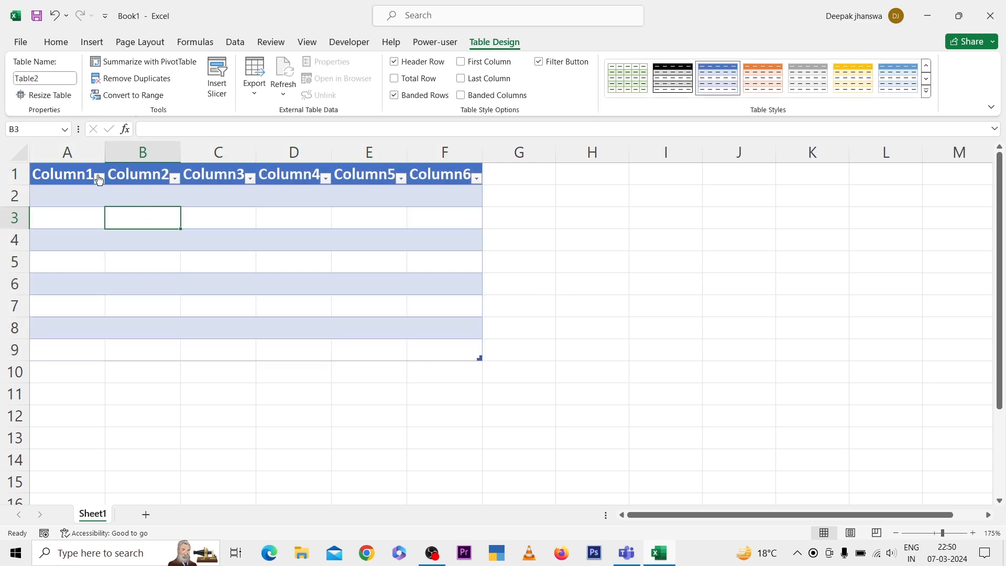
# Rename the first four column headers in A1:D1 as S.No, Item Name, Rate and Qty
pyautogui.click(72, 173)
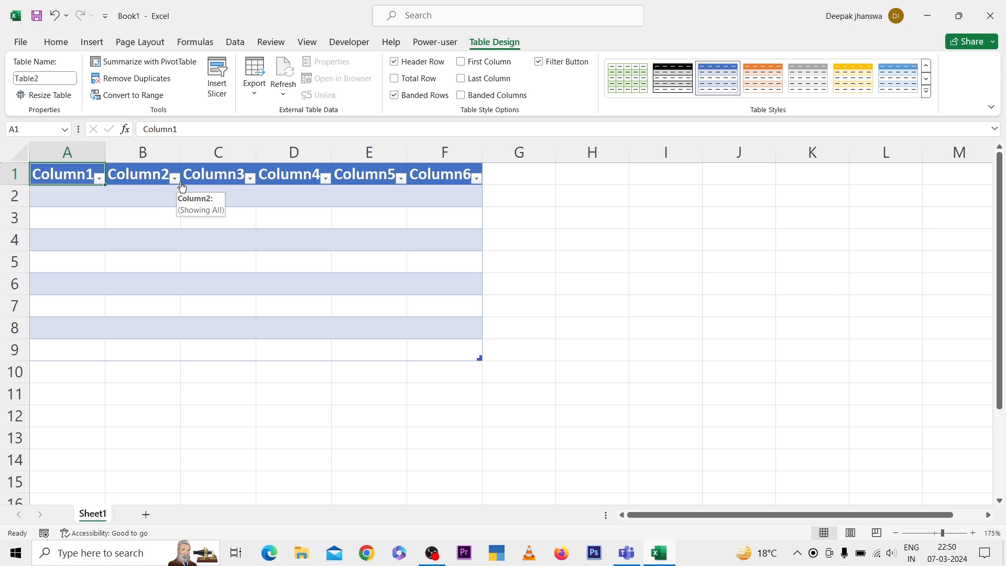
pyautogui.write('S')
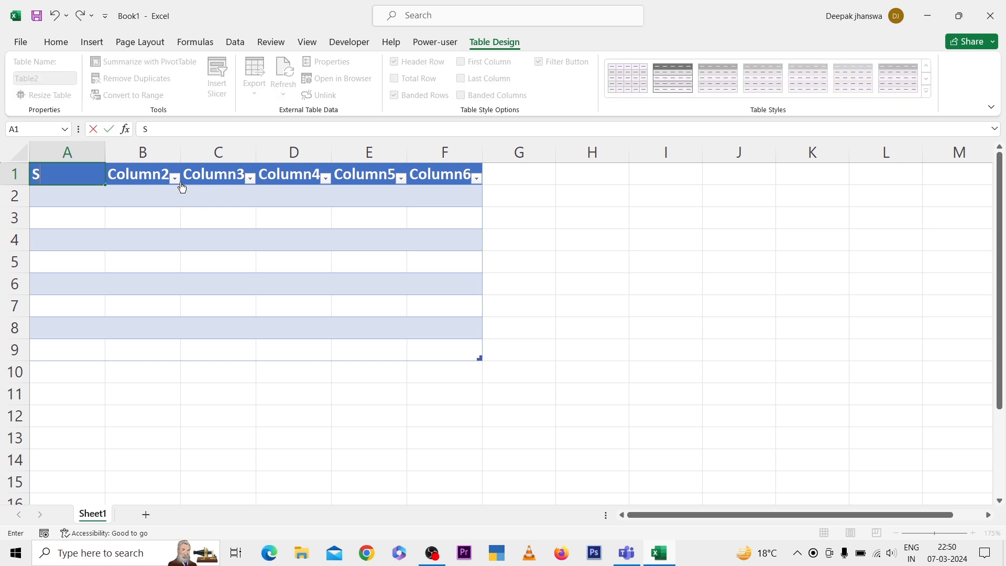
pyautogui.write('.No')
pyautogui.press('Tab')
pyautogui.write('Ite')
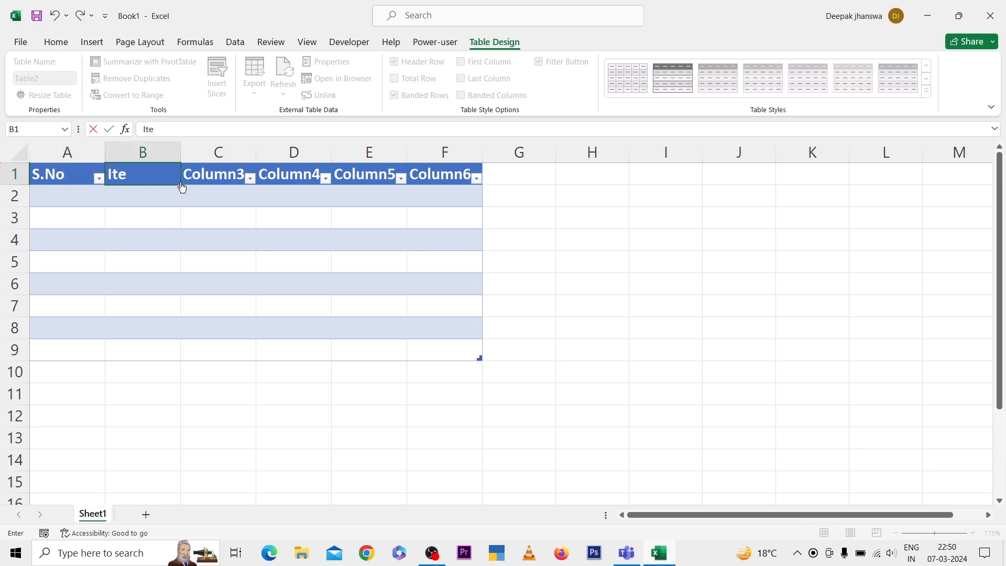
pyautogui.write('m Name')
pyautogui.press('Tab')
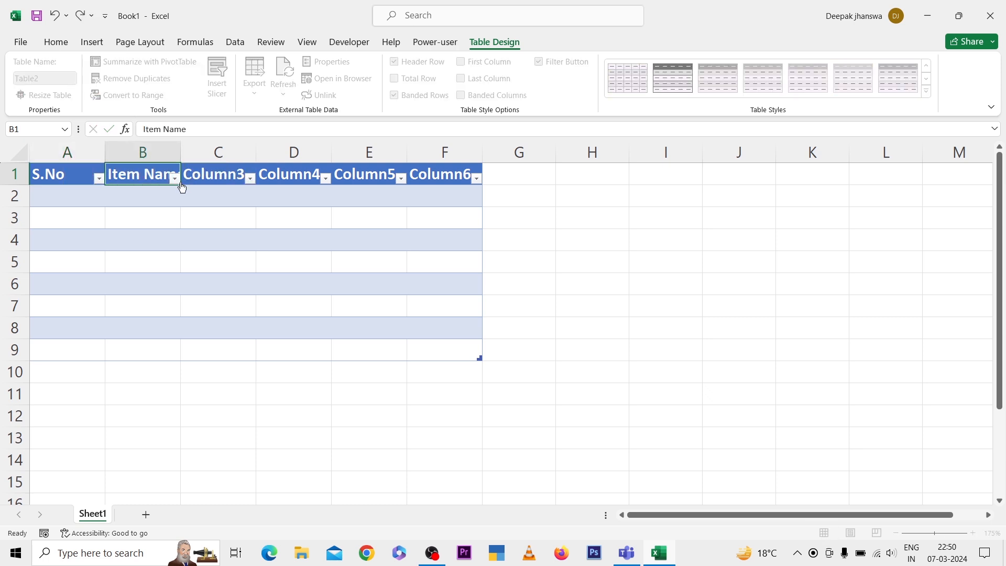
pyautogui.write('Rate')
pyautogui.press('Tab')
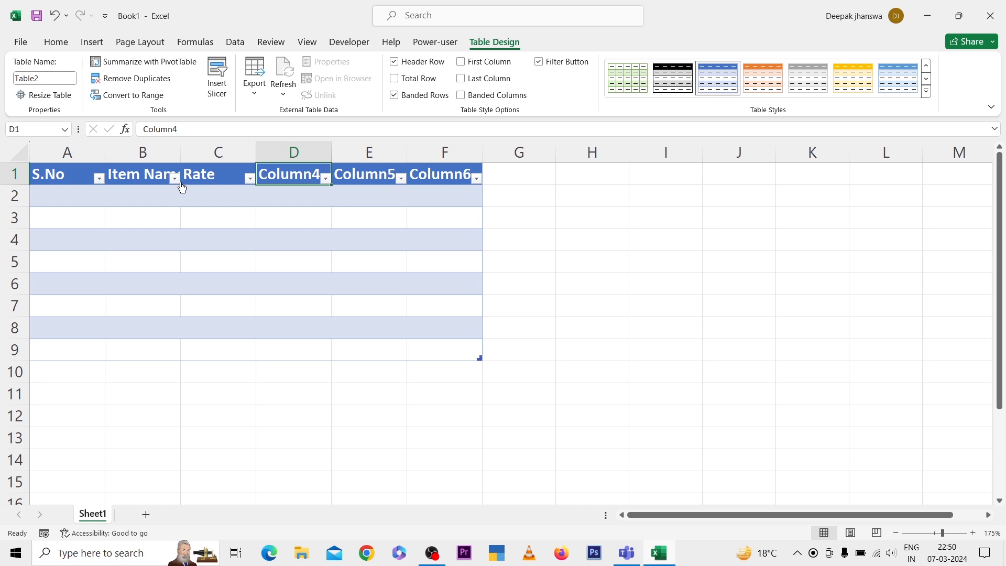
pyautogui.write('Qty')
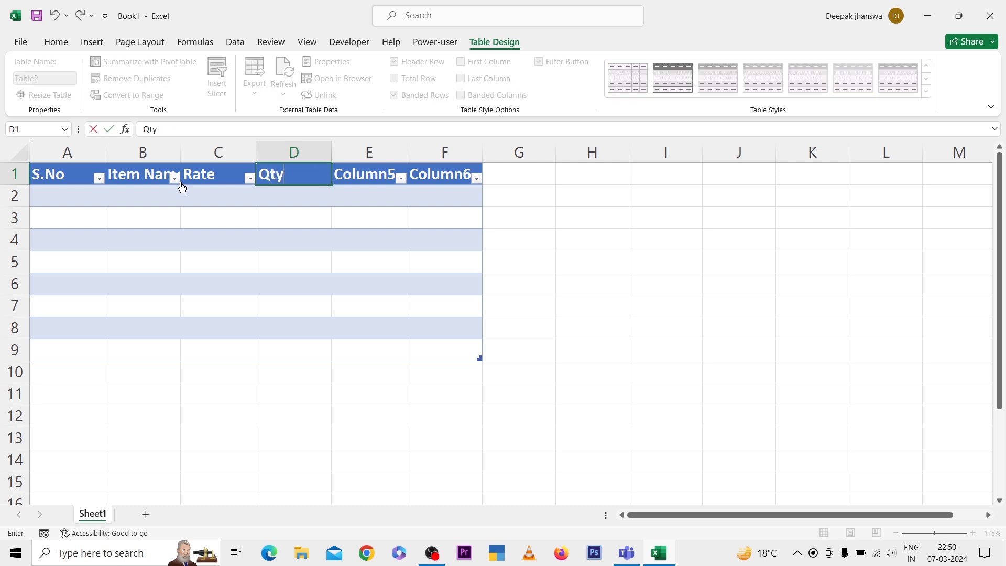
pyautogui.press('Tab')
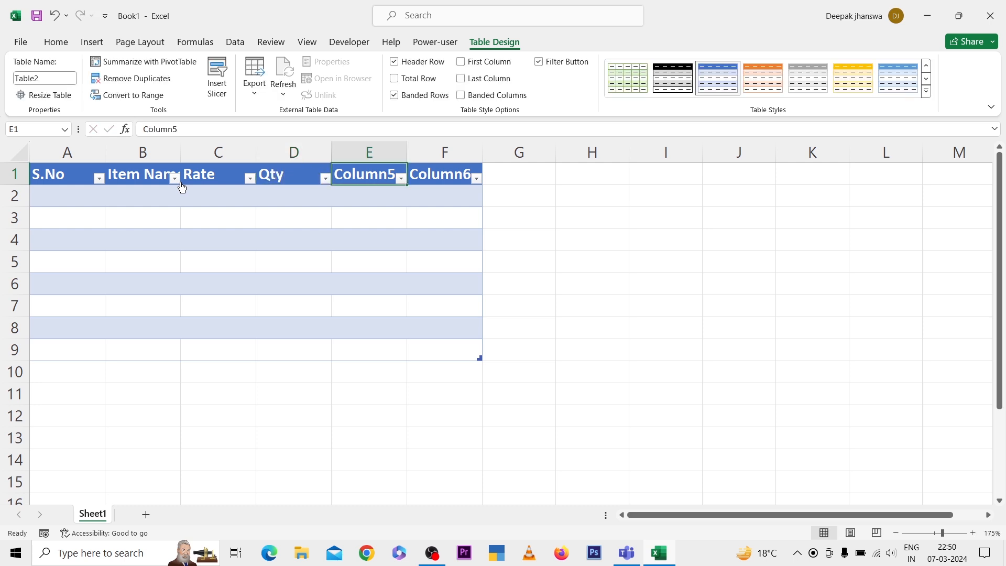
pyautogui.write('A')
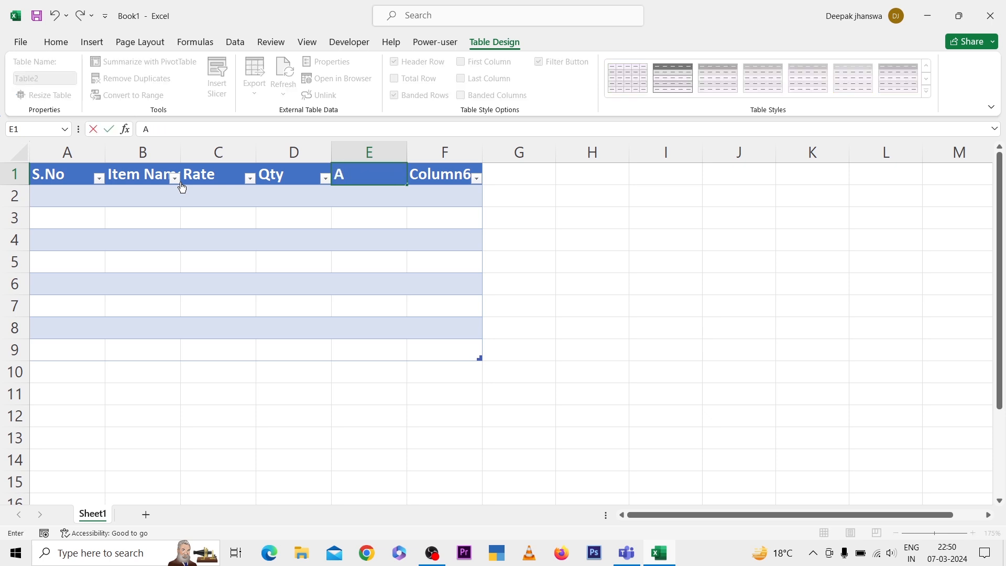
pyautogui.write('mount')
pyautogui.hotkey('ctrl', 'Return')
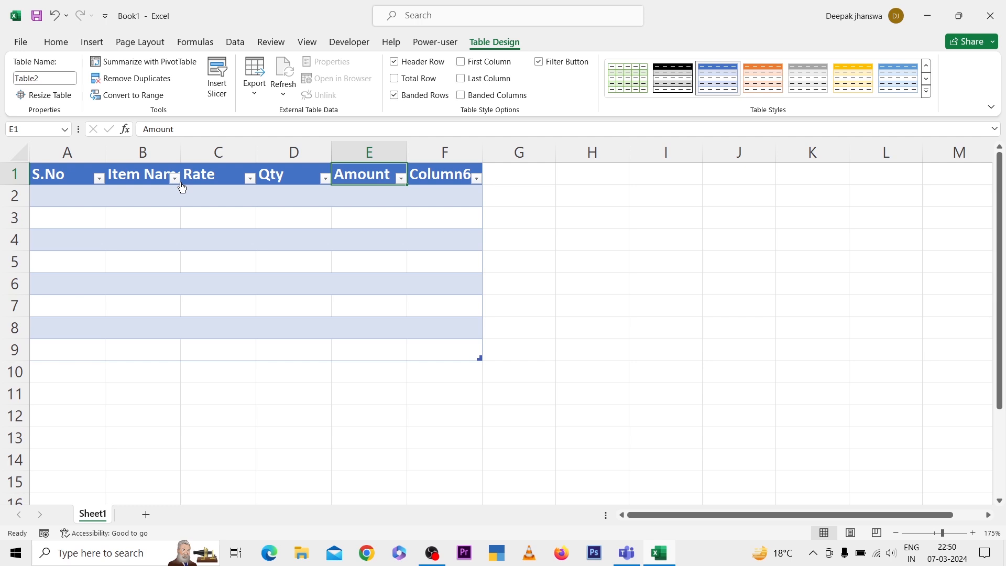
# Set the fifth column header in E1 to Gst Rate
pyautogui.write('Gst')
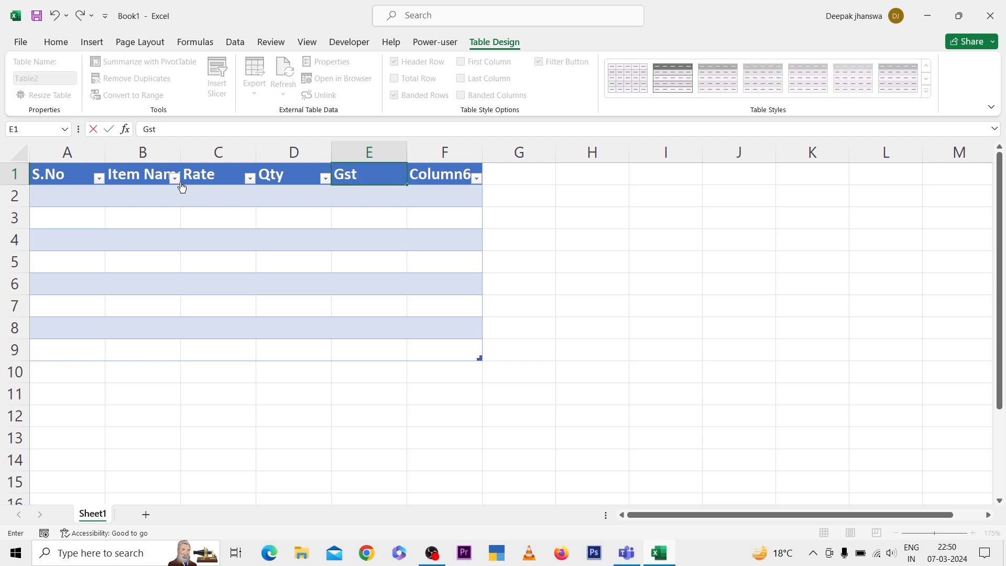
pyautogui.write(' Rate')
pyautogui.press('Tab')
pyautogui.write('Amoun')
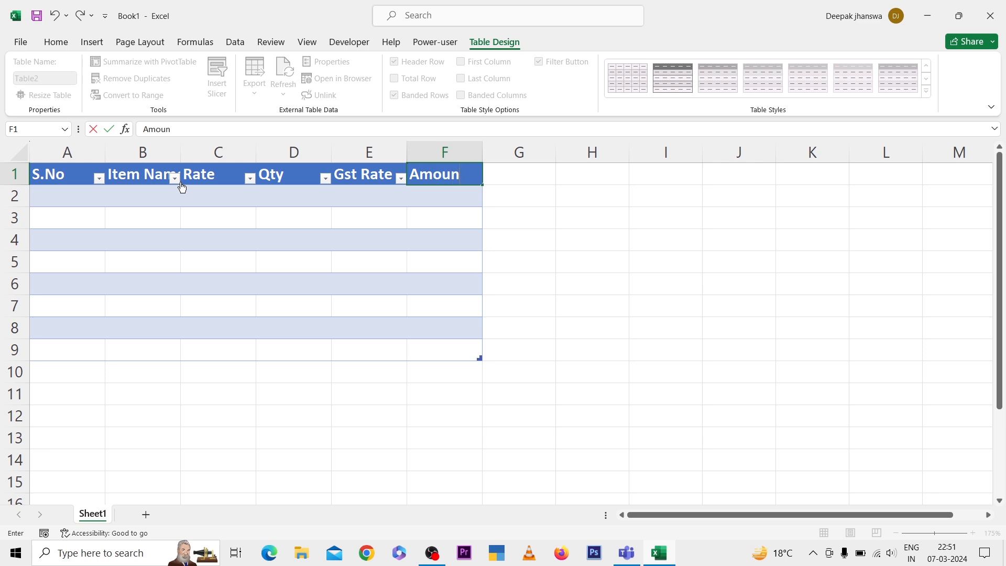
pyautogui.write('t')
pyautogui.press('Tab')
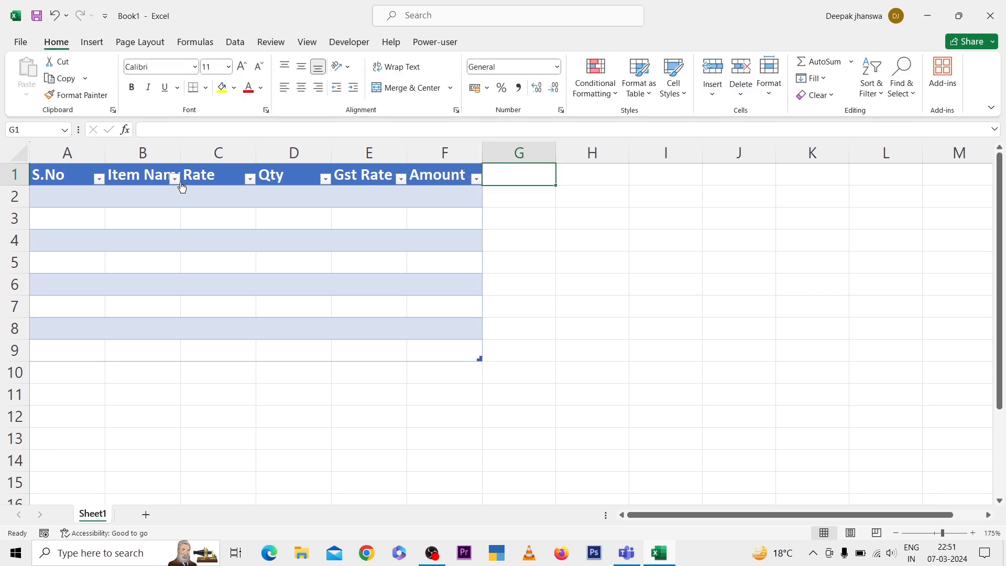
# Set the sixth column header in F1 to Gross Amount and add a Net Amount column header in G1
pyautogui.press('Left')
pyautogui.write('Gros')
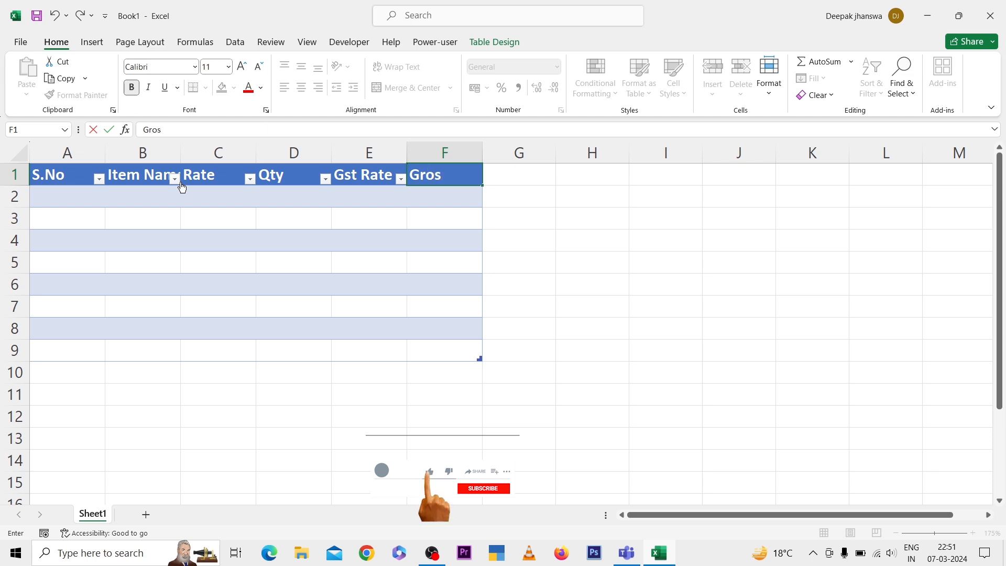
pyautogui.write('s Amount')
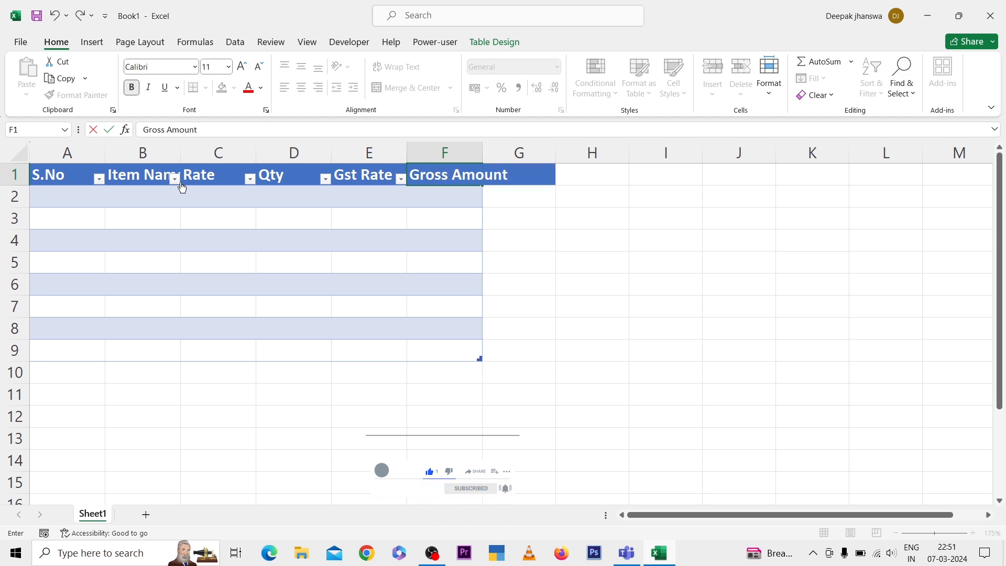
pyautogui.press('Tab')
pyautogui.write('N')
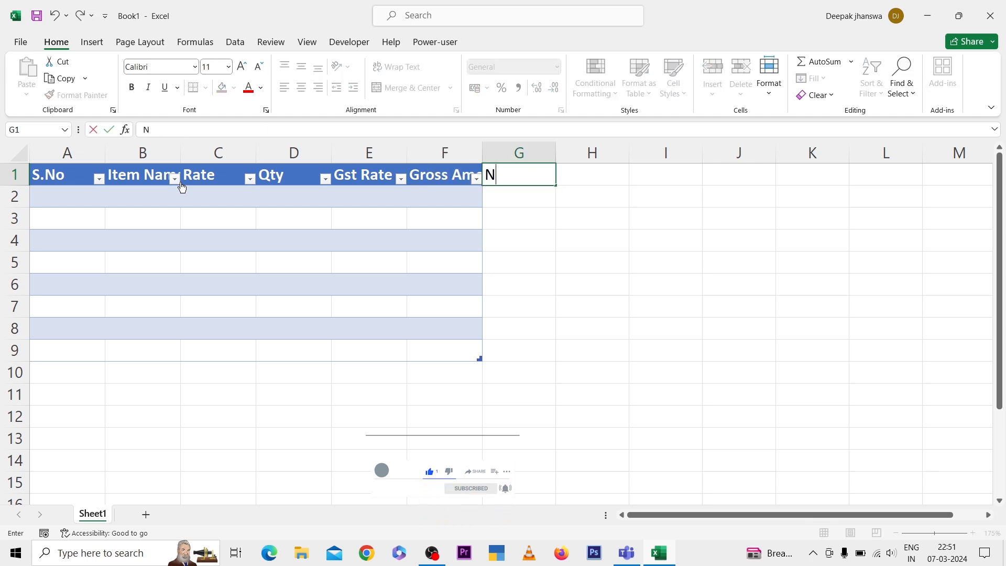
pyautogui.write('et Amount')
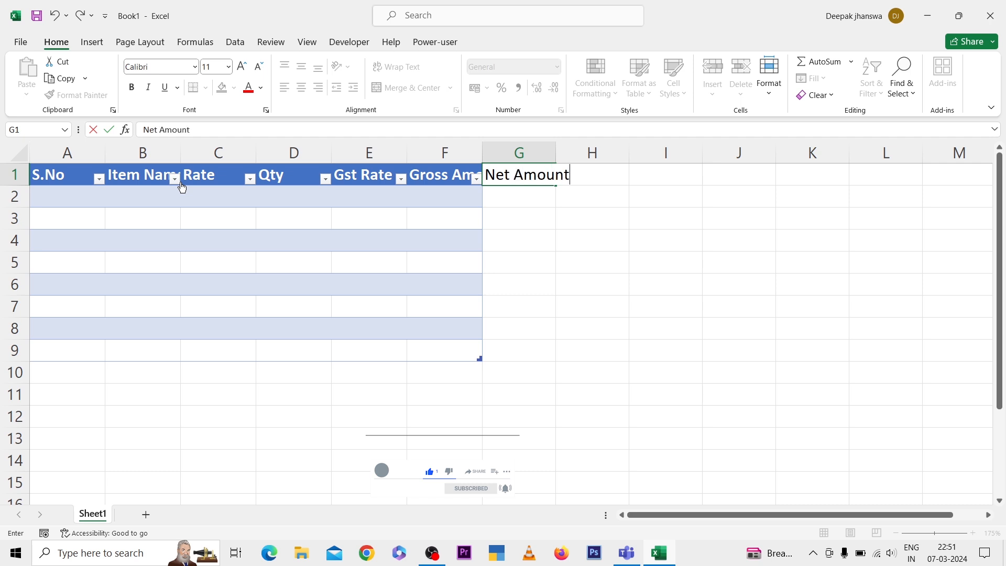
pyautogui.press('Return')
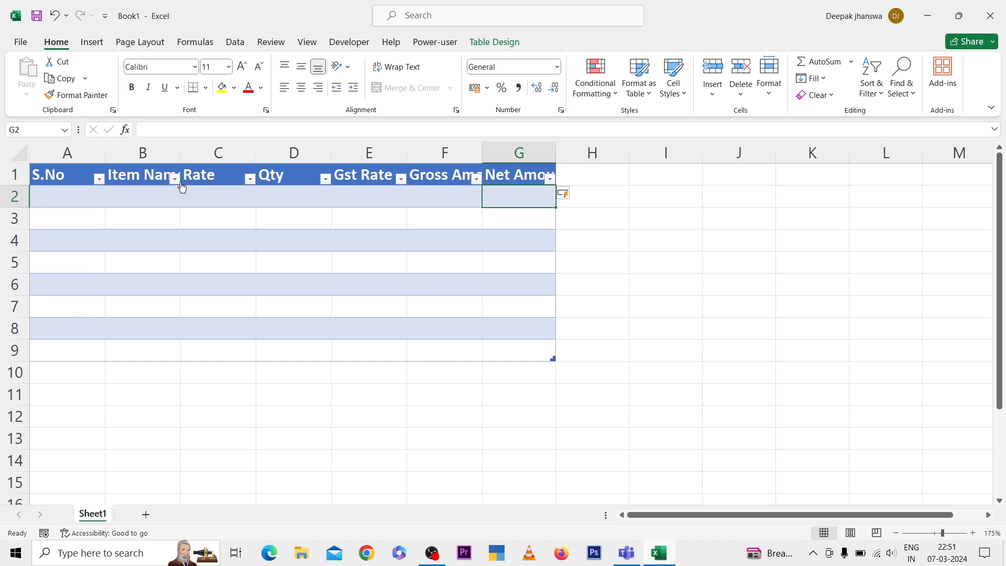
# Autofit the widths of columns A to G to the table's header texts
pyautogui.press('Up')
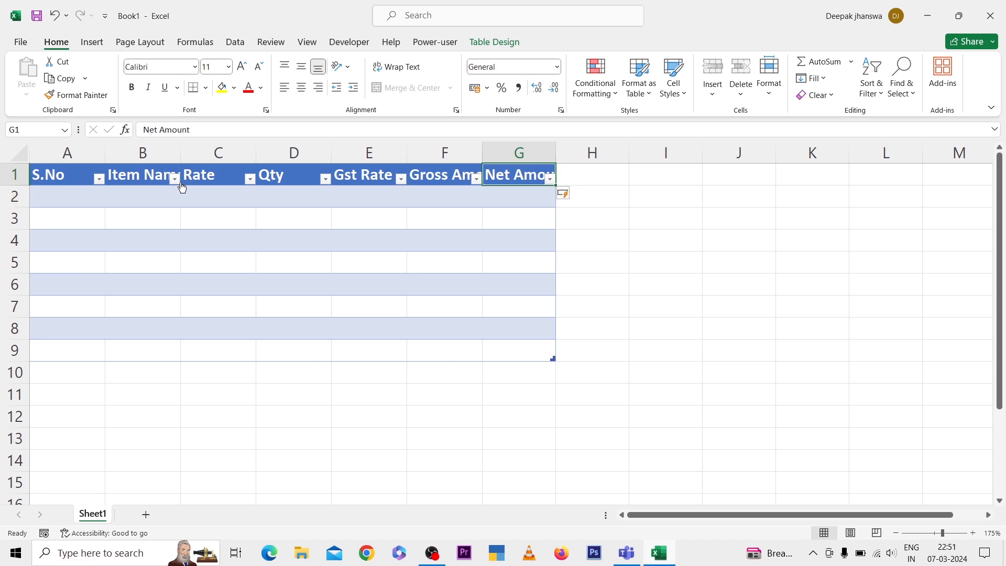
pyautogui.hotkey('ctrl', 'shift', 'Left')
pyautogui.hotkey('alt', 'h')
pyautogui.press('o')
pyautogui.press('i')
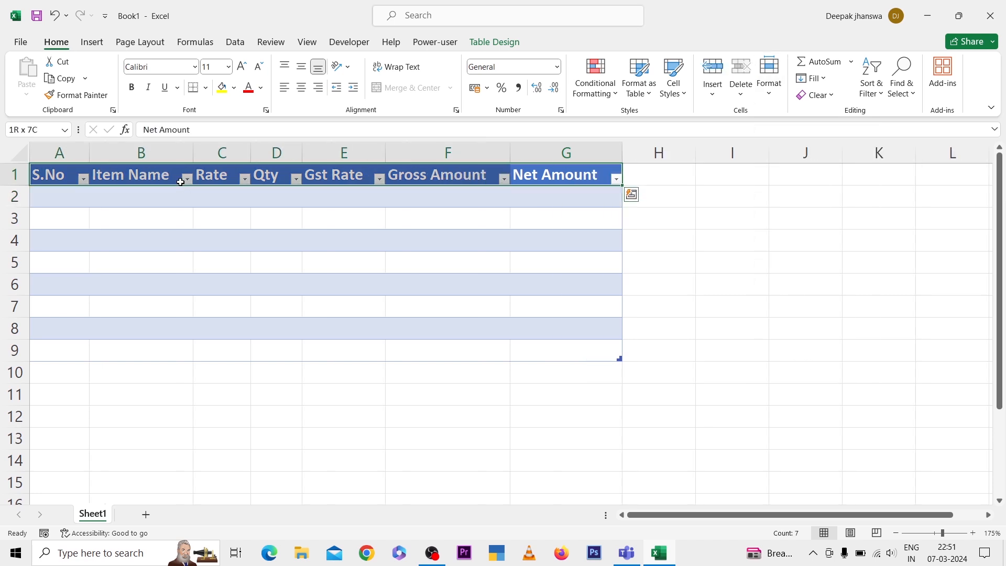
# Fill the S.No column from A2 to A9 with the numbers 1 to 8
pyautogui.press('Down')
pyautogui.press('Home')
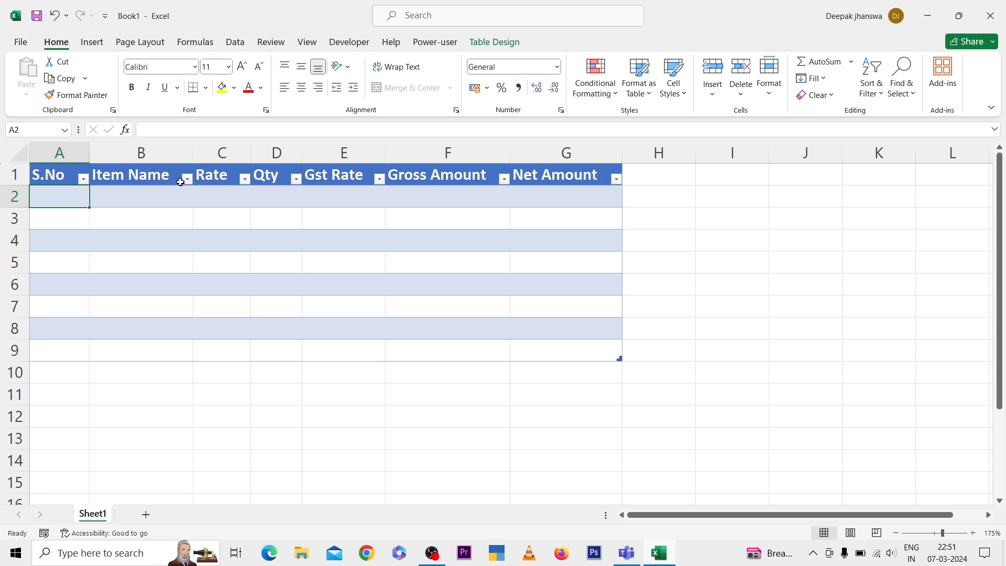
pyautogui.write('1')
pyautogui.press('Return')
pyautogui.write('2')
pyautogui.press('Return')
pyautogui.write('3')
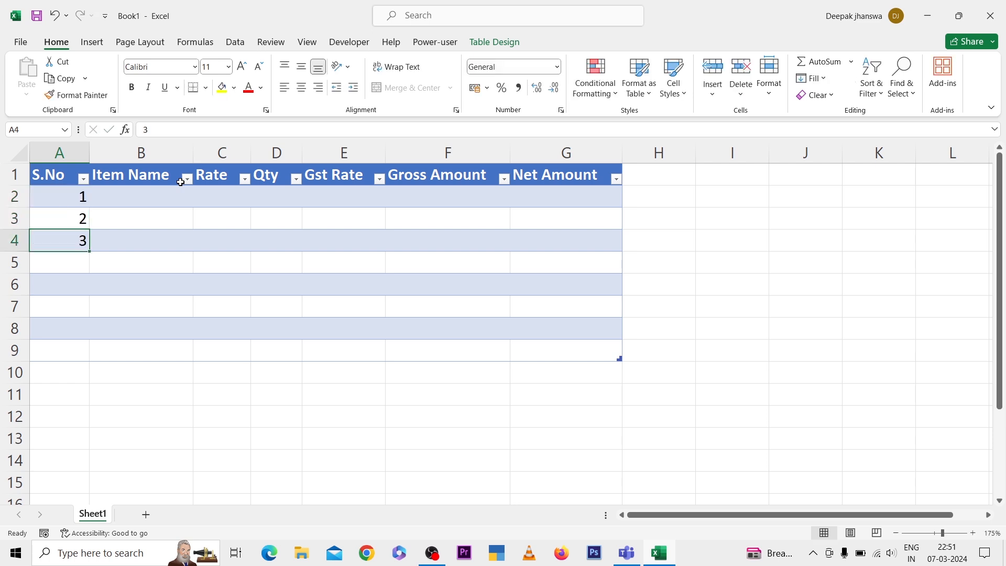
pyautogui.press('Return')
pyautogui.write('4')
pyautogui.press('Return')
pyautogui.write('5')
pyautogui.press('Return')
pyautogui.write('6')
pyautogui.press('Return')
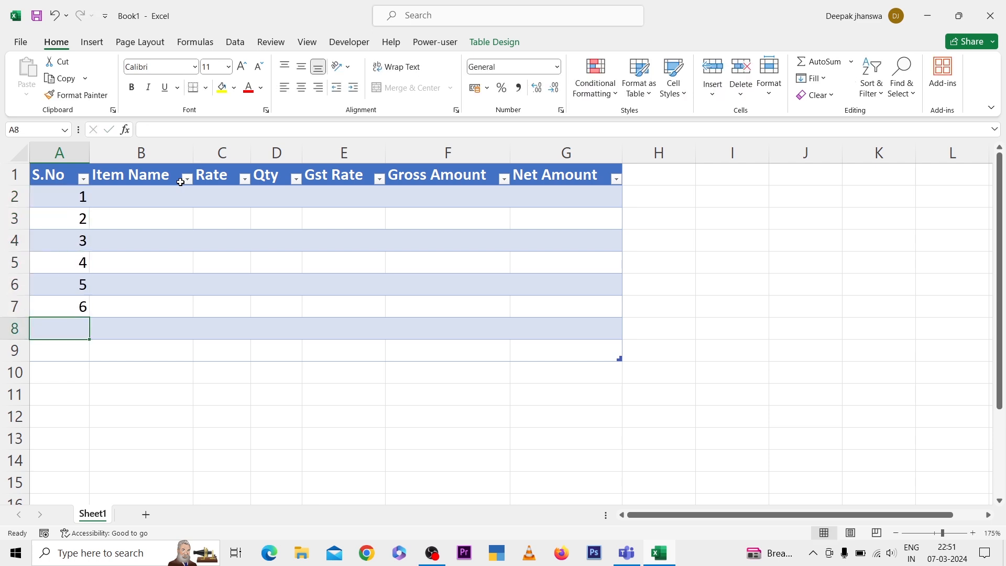
pyautogui.write('7')
pyautogui.press('Return')
pyautogui.write('8')
pyautogui.press('Up')
# Enter the item names Computer, Laptop, Mouse and Keyboard in cells B2 to B5
pyautogui.hotkey('ctrl', 'Up')
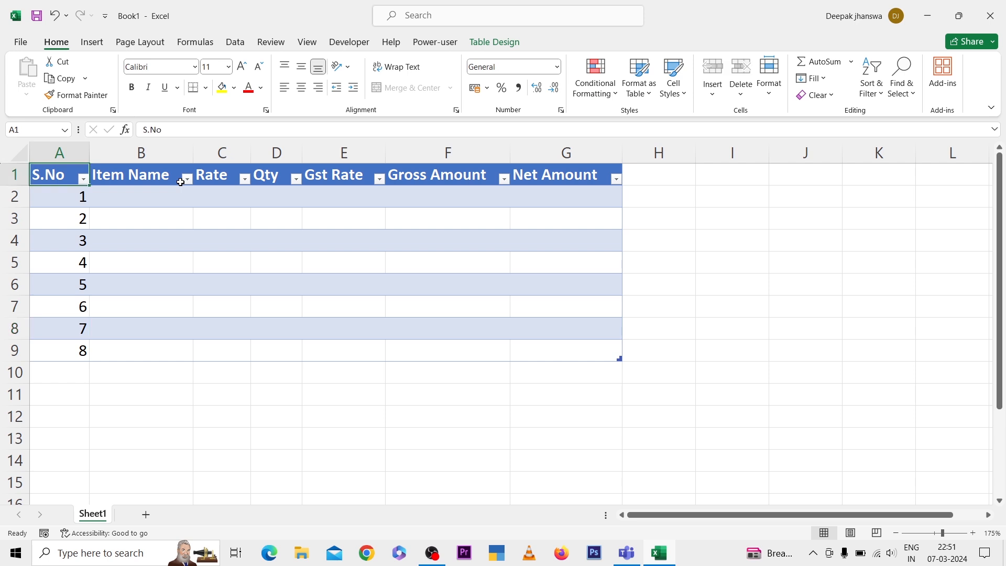
pyautogui.press('Down')
pyautogui.press('Right')
pyautogui.write('Computer')
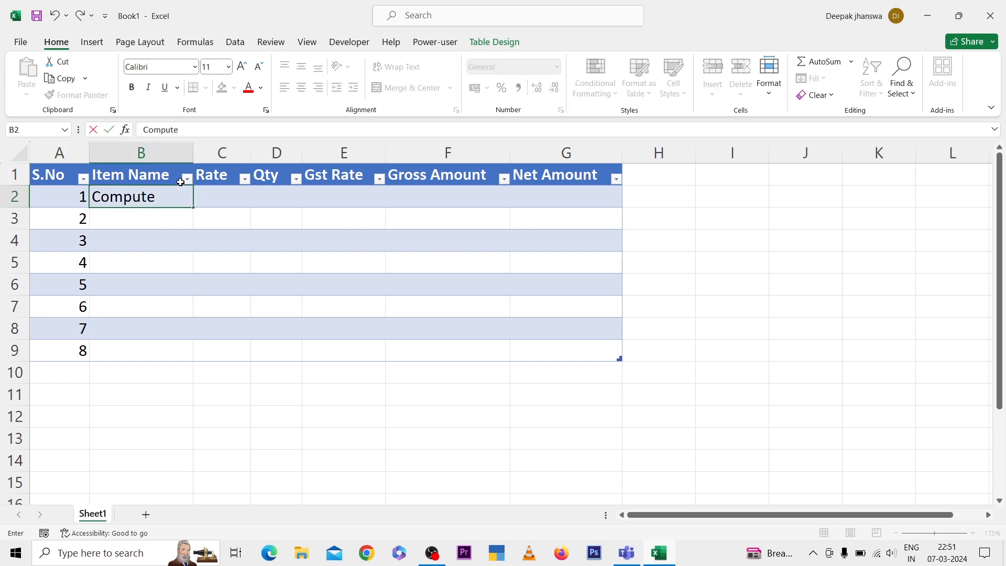
pyautogui.press('Return')
pyautogui.write('Laptop')
pyautogui.press('Return')
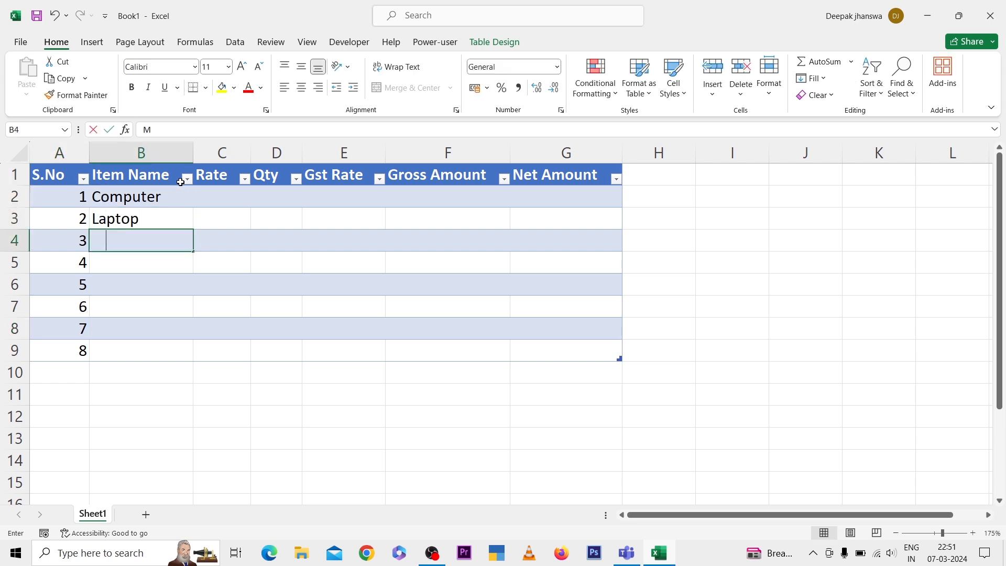
pyautogui.write('Mouse')
pyautogui.press('Return')
pyautogui.write('K')
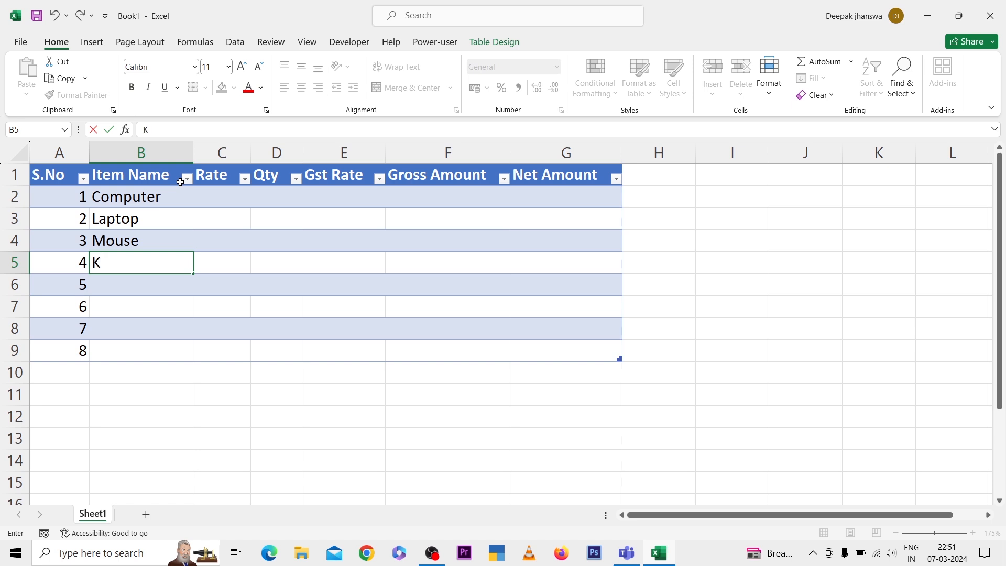
pyautogui.write('eyboard')
pyautogui.press('Return')
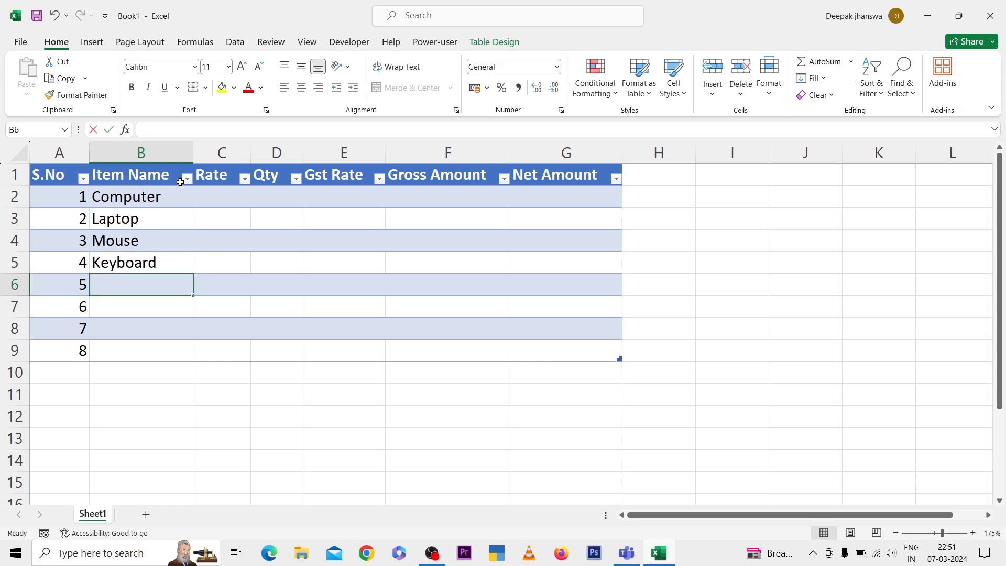
# Enter the item names Printer and Mobile pHone in cells B6 and B7
pyautogui.write('Printer')
pyautogui.press('Return')
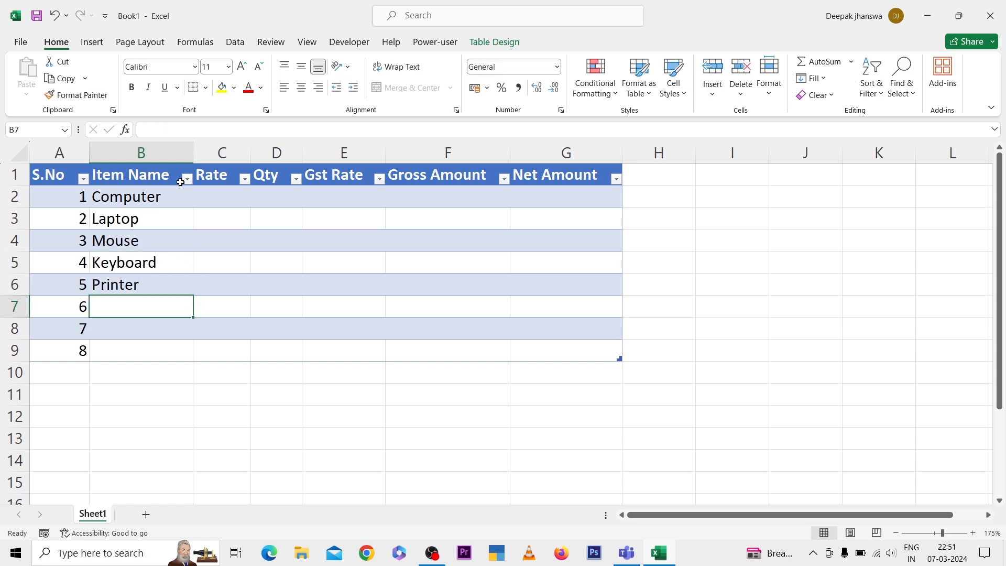
pyautogui.write('Mobile pHone')
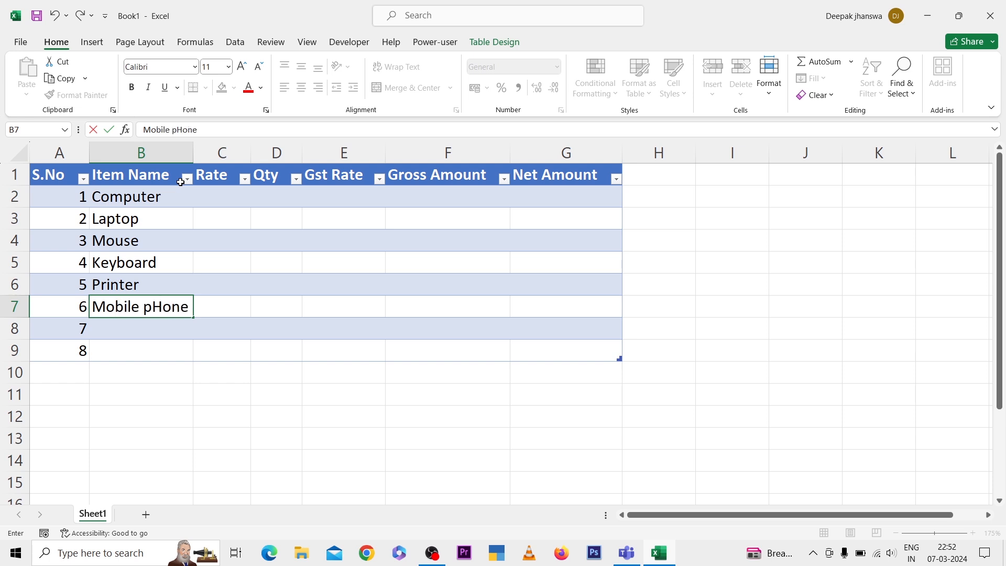
pyautogui.press('Return')
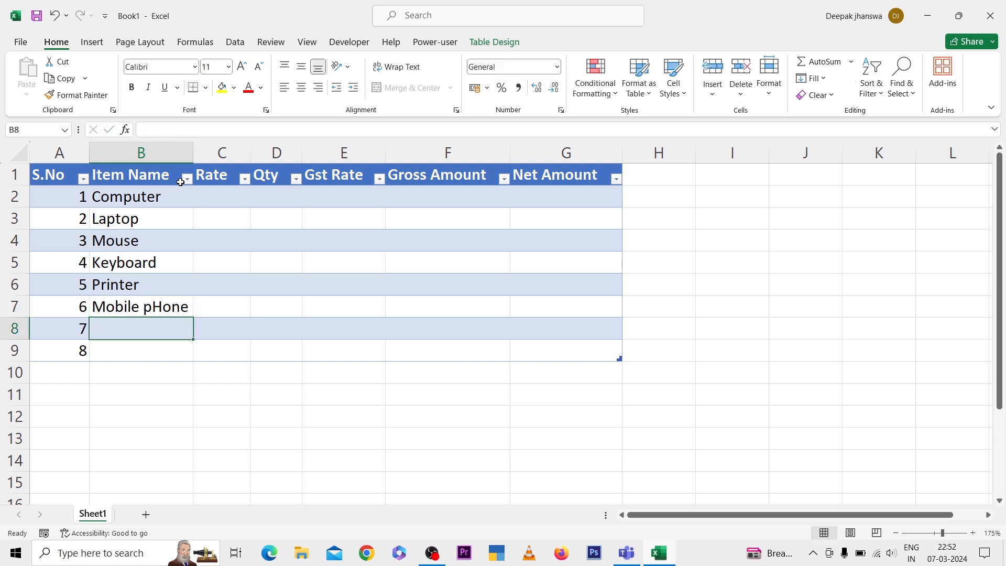
# Replace the item name in B7 with Phone and enter Cpu and Ram in cells B8 and B9
pyautogui.press('Up')
pyautogui.write('Phone')
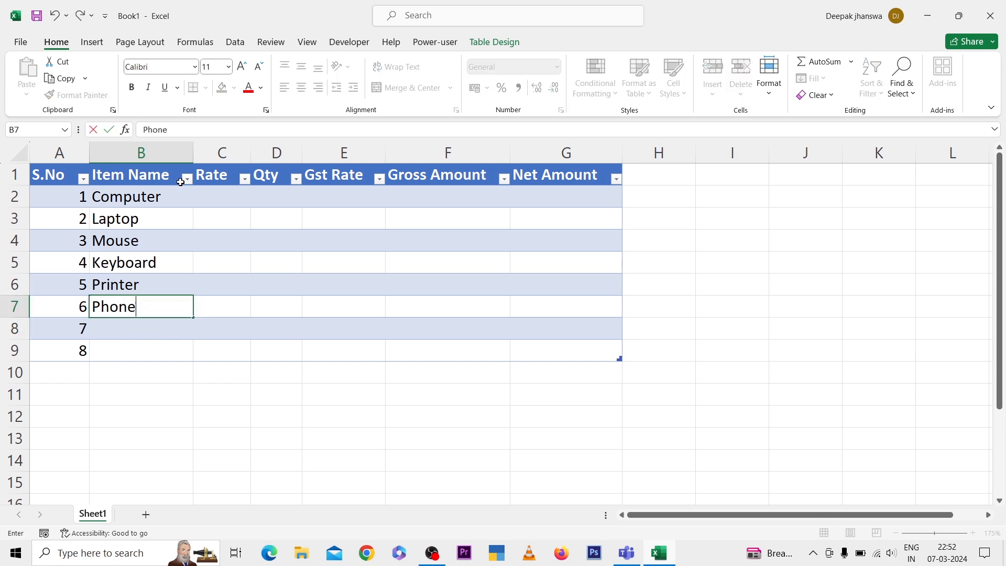
pyautogui.press('Return')
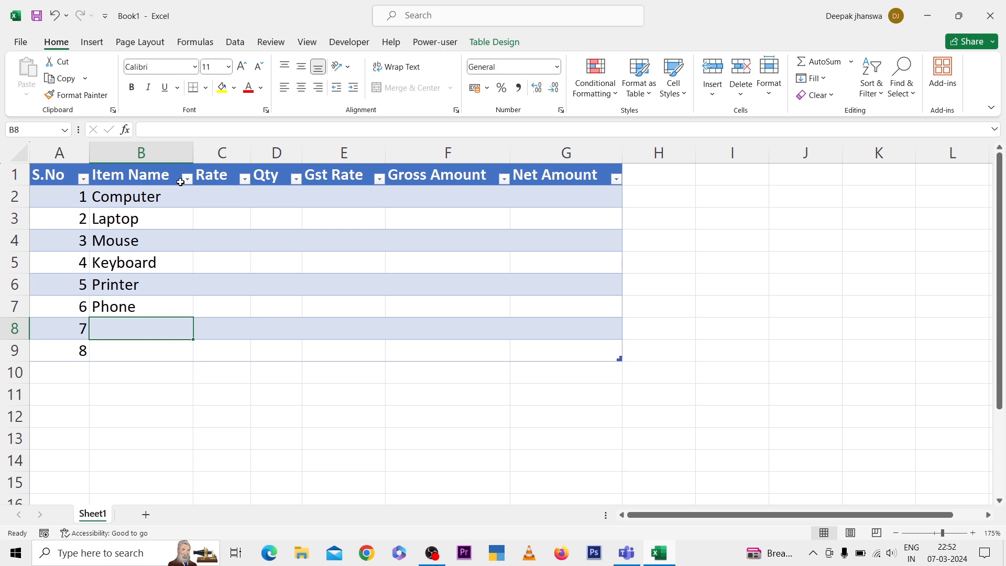
pyautogui.write('Cpu')
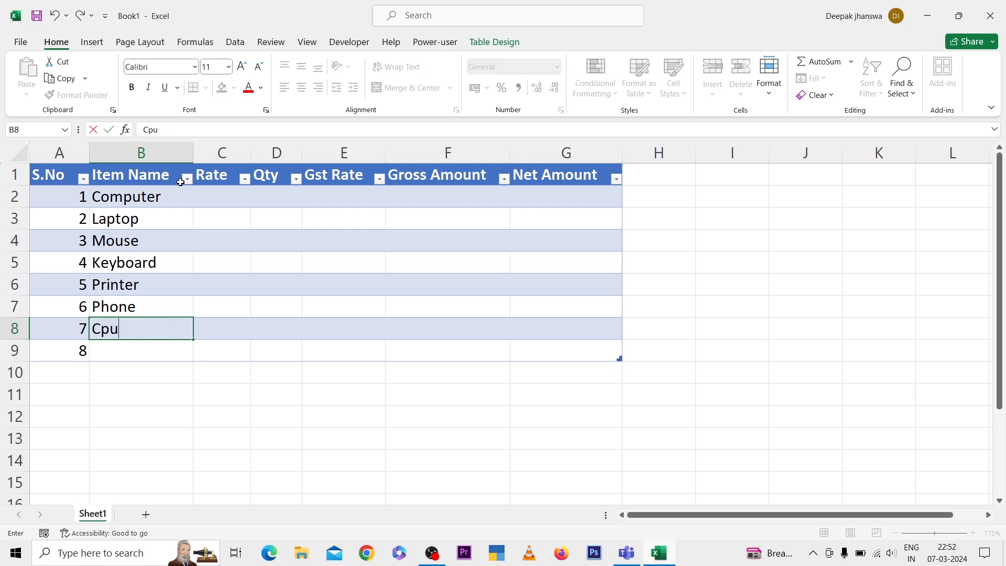
pyautogui.press('Return')
pyautogui.write('Ram')
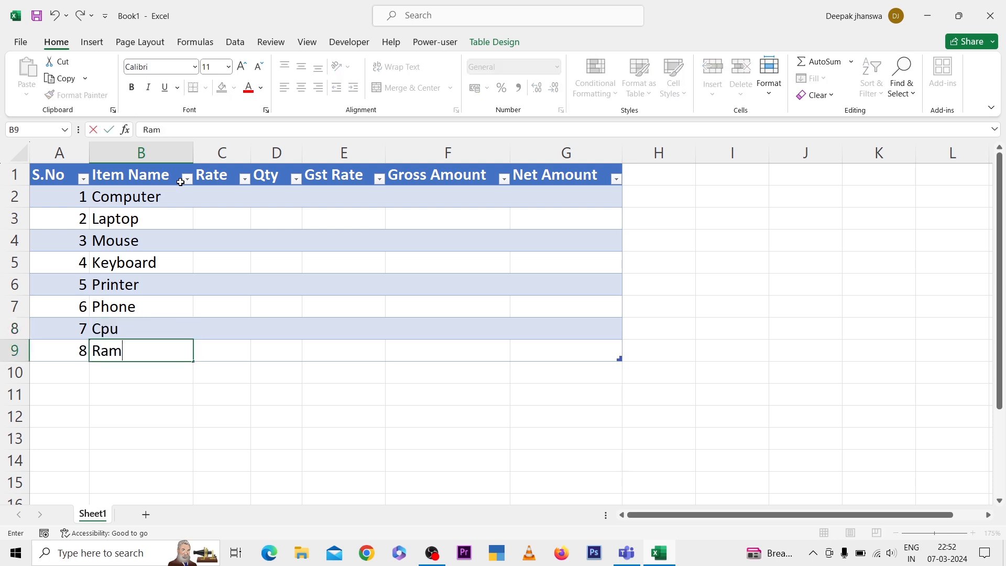
pyautogui.press('Up')
pyautogui.press('Up')
pyautogui.press('Up')
pyautogui.press('Up')
pyautogui.press('Up')
pyautogui.press('Up')
pyautogui.press('Up')
# Enter the rates 25000 and 35000 for Computer and Laptop in cells C2 and C3
pyautogui.press('Right')
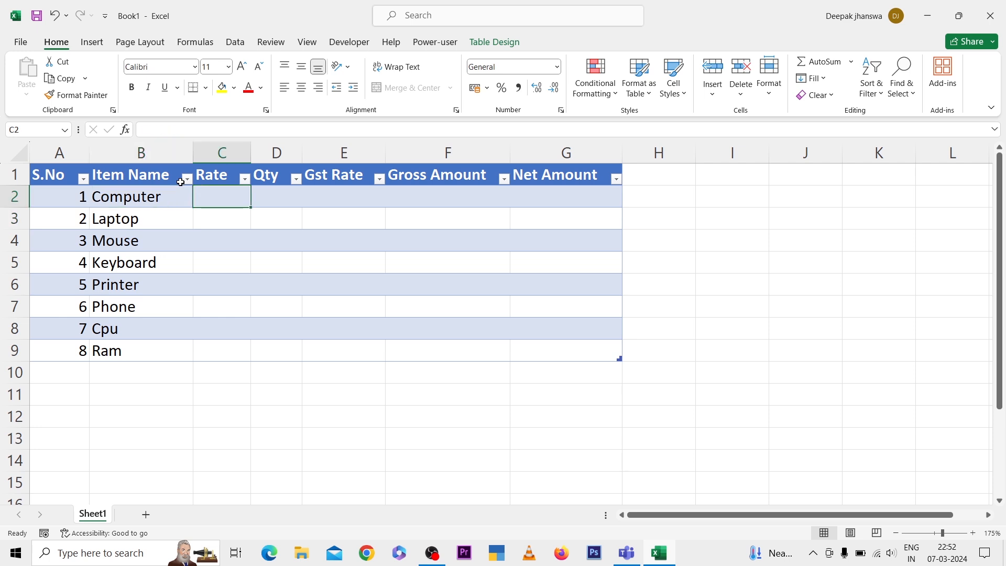
pyautogui.write('25000')
pyautogui.press('Return')
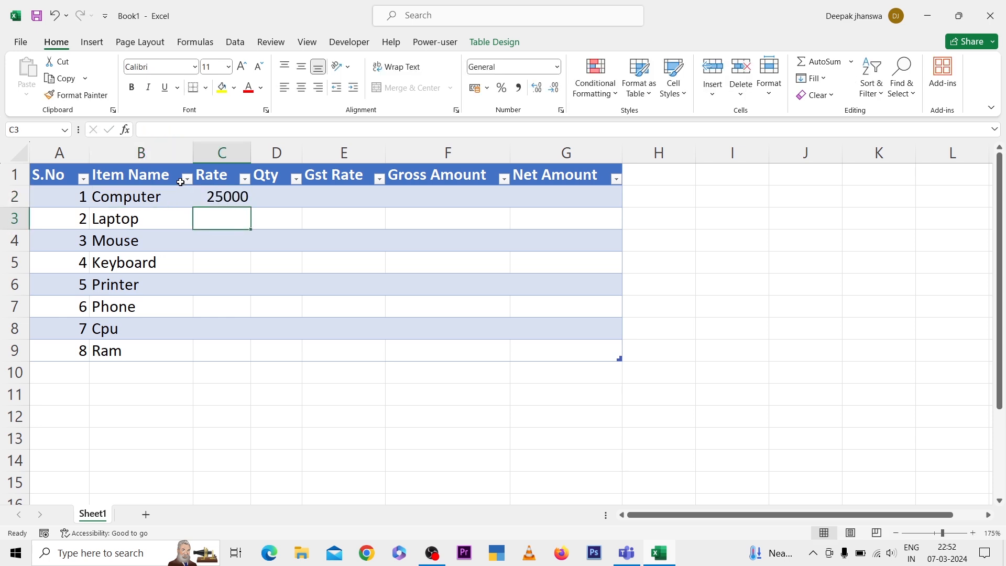
pyautogui.write('35000')
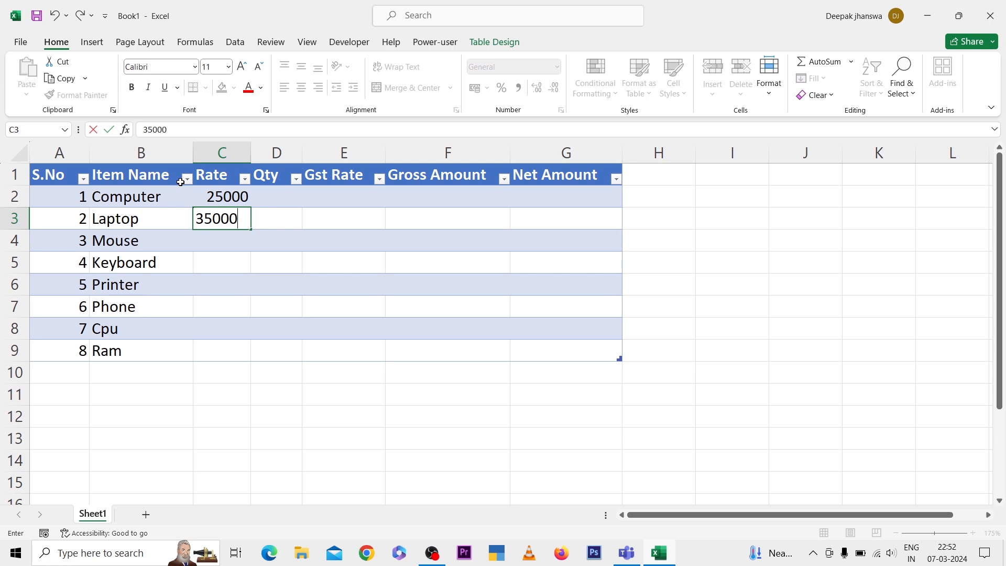
pyautogui.press('Return')
# Enter the rates 250, 450 and 10000 for Mouse, Keyboard and Printer in cells C4 to C6
pyautogui.write('250')
pyautogui.press('Return')
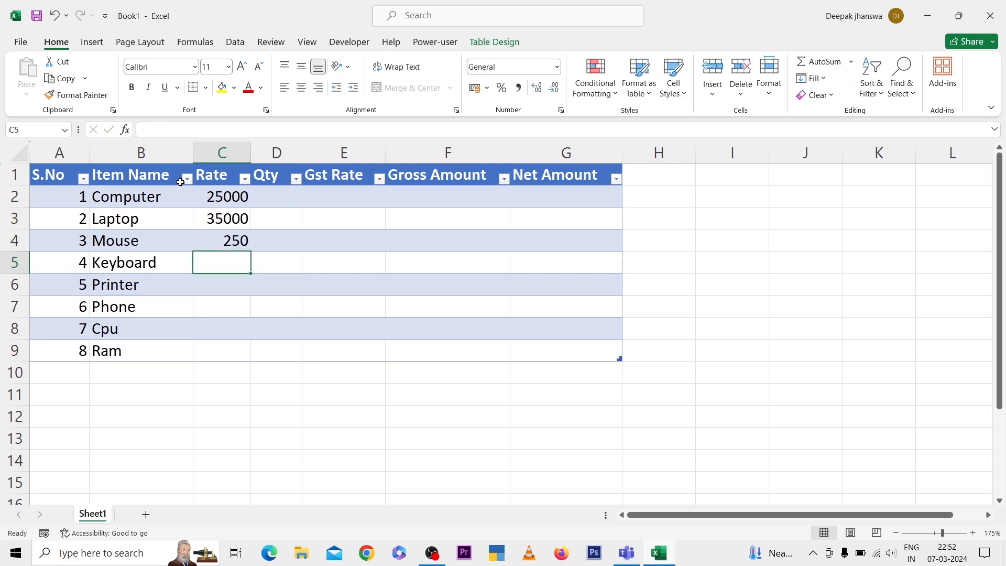
pyautogui.write('450')
pyautogui.press('Return')
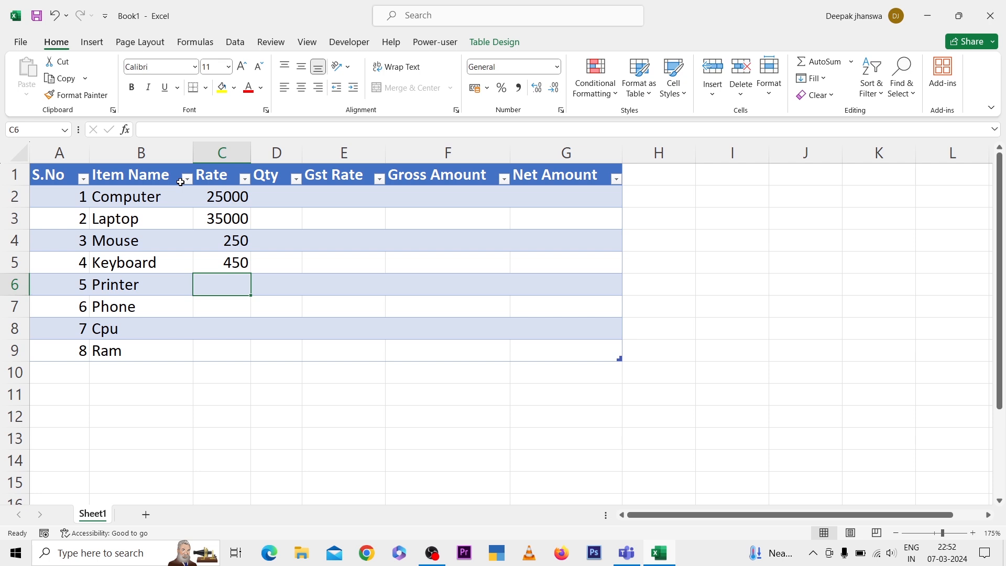
pyautogui.write('32')
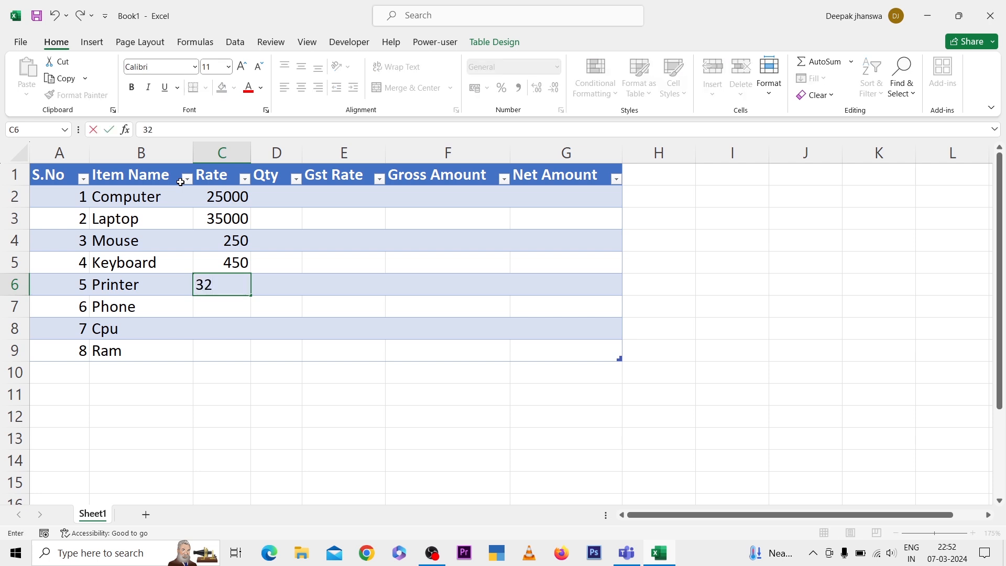
pyautogui.press('Escape')
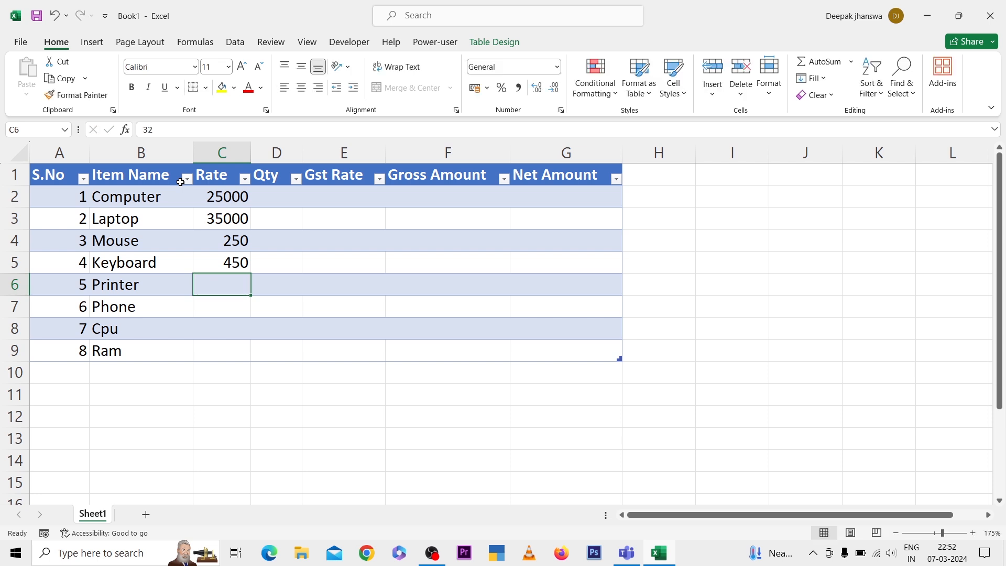
pyautogui.write('10000')
pyautogui.press('Return')
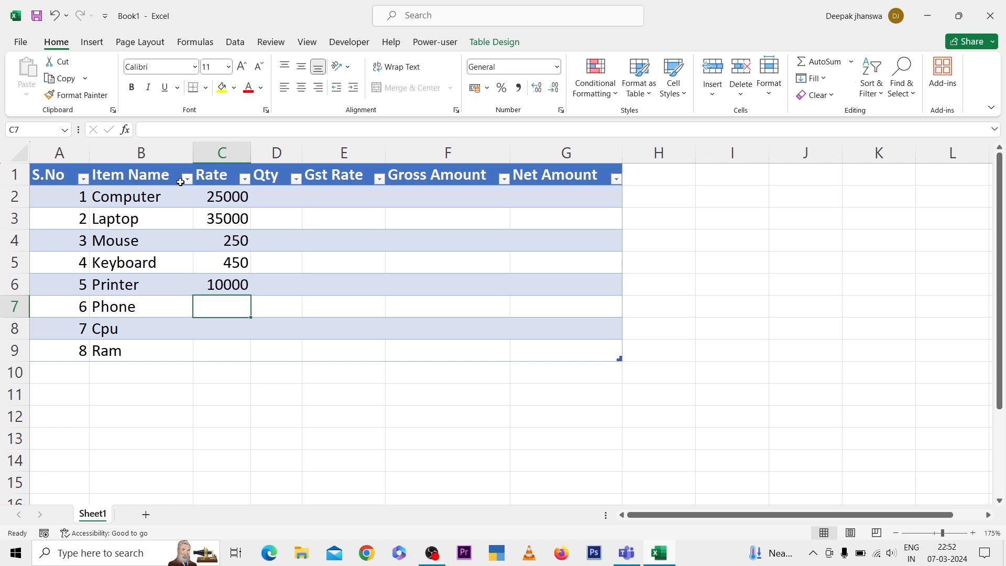
# Enter the rates 24000, 5500 and 3500 for Phone, Cpu and Ram in cells C7 to C9
pyautogui.write('24')
pyautogui.write('0000')
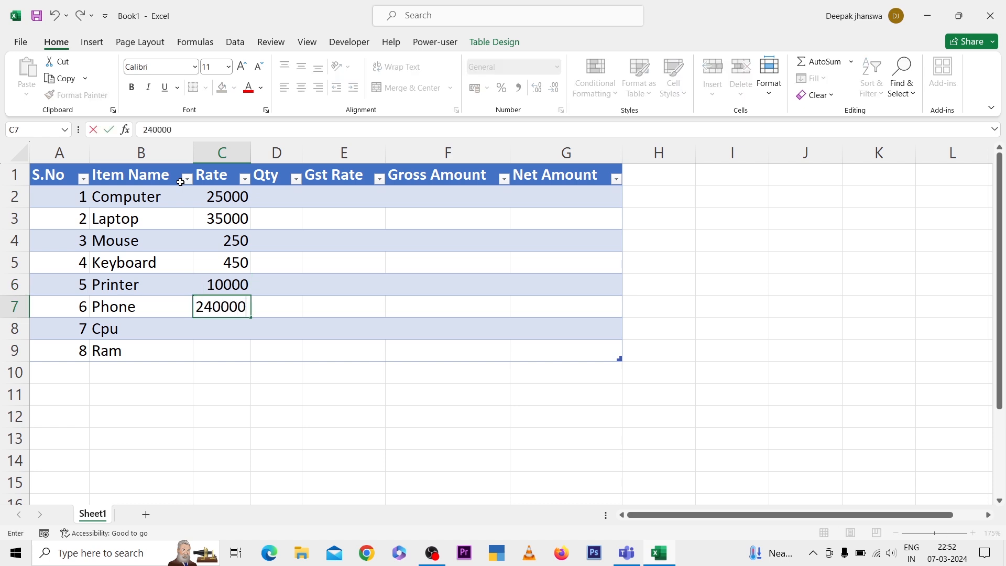
pyautogui.press('BackSpace')
pyautogui.press('Return')
pyautogui.write('5500')
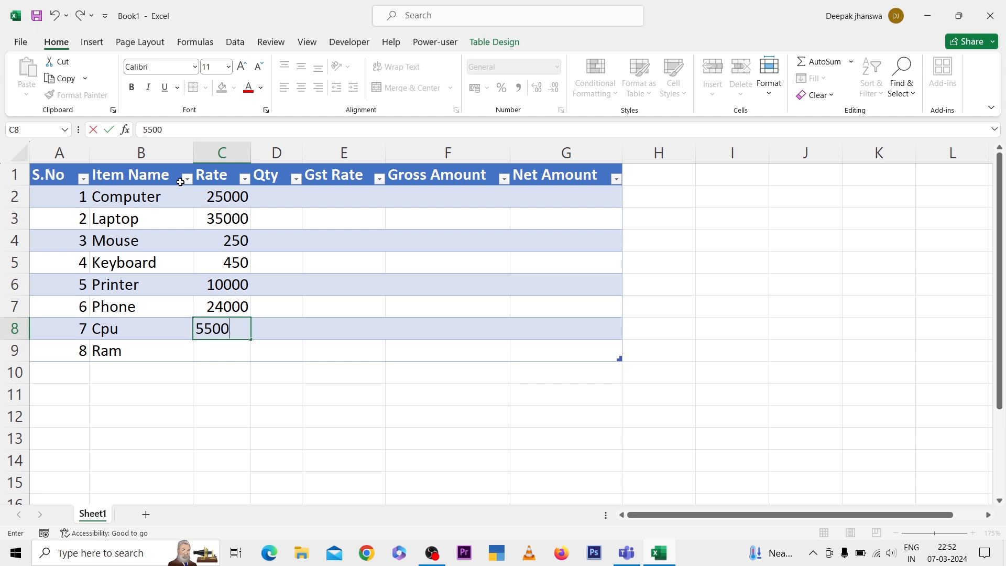
pyautogui.press('Return')
pyautogui.write('3500')
pyautogui.press('Up')
pyautogui.press('Up')
pyautogui.press('Up')
pyautogui.press('Up')
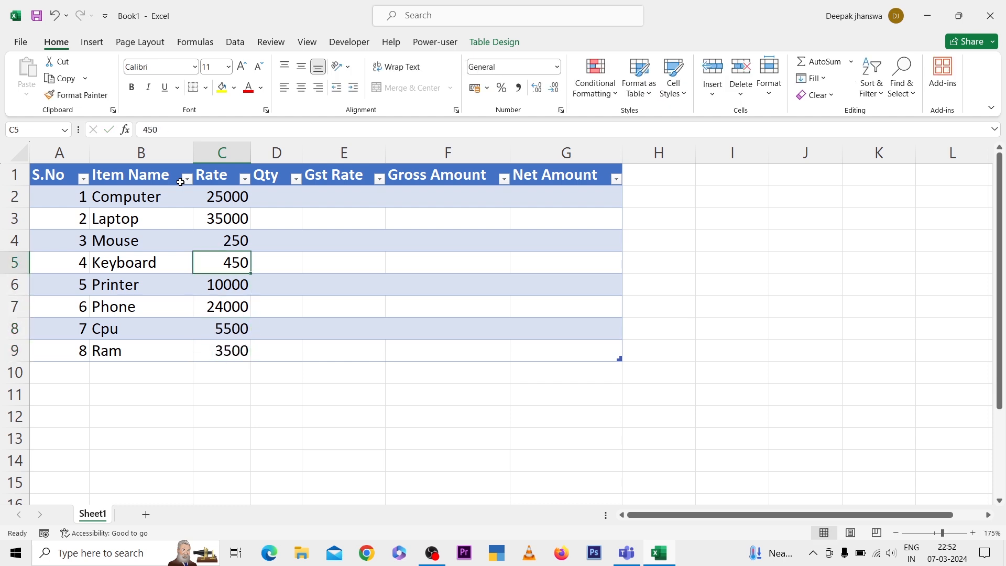
# Enter the quantities 25 and 35 for Computer and Laptop in cells D2 and D3
pyautogui.press('Up')
pyautogui.press('Up')
pyautogui.press('Up')
pyautogui.press('Right')
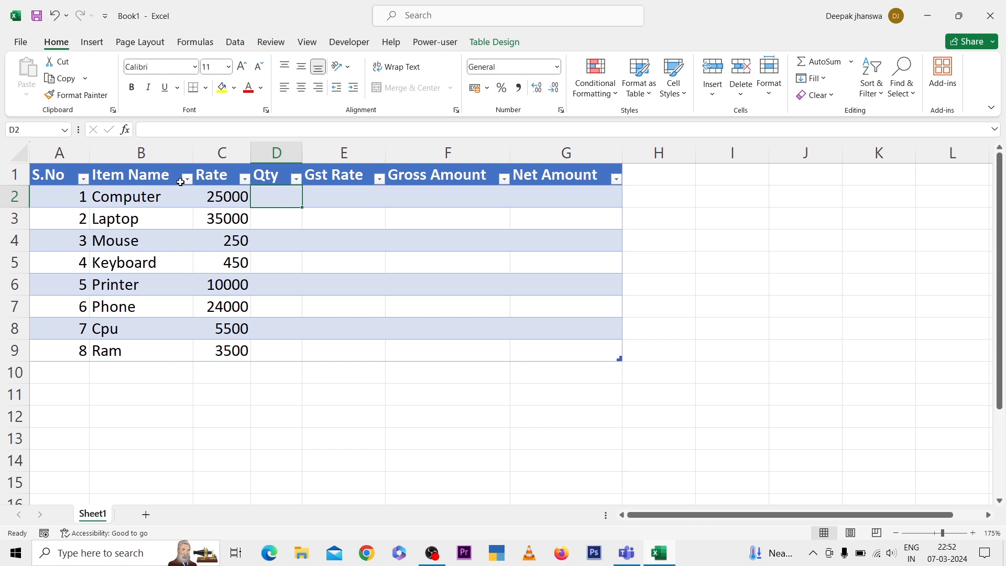
pyautogui.write('25')
pyautogui.press('Return')
pyautogui.write('35')
pyautogui.press('Return')
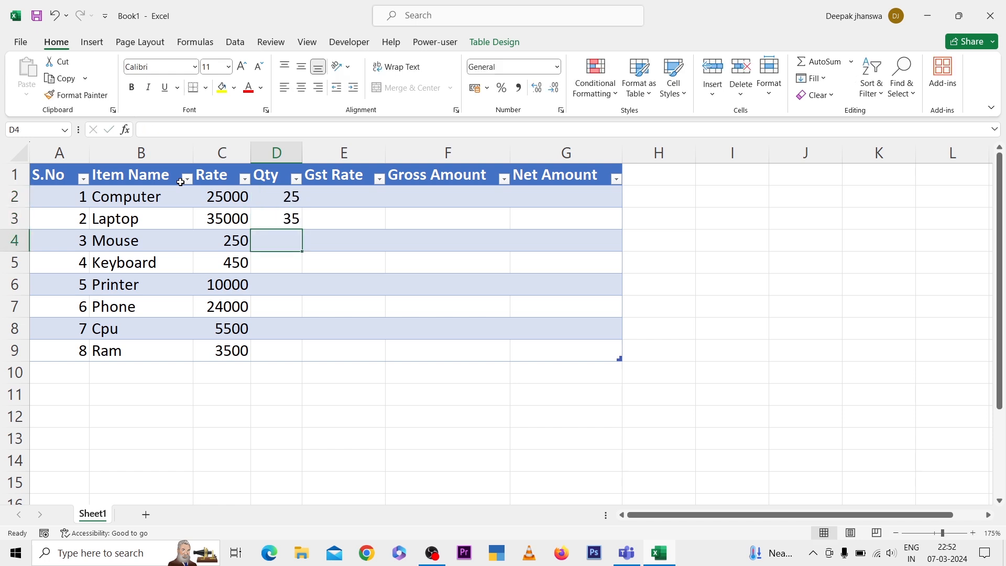
# Enter the quantities 40, 50 and 30 for Mouse, Keyboard and Printer in cells D4 to D6
pyautogui.write('40')
pyautogui.press('Return')
pyautogui.write('50')
pyautogui.press('Return')
pyautogui.write('30')
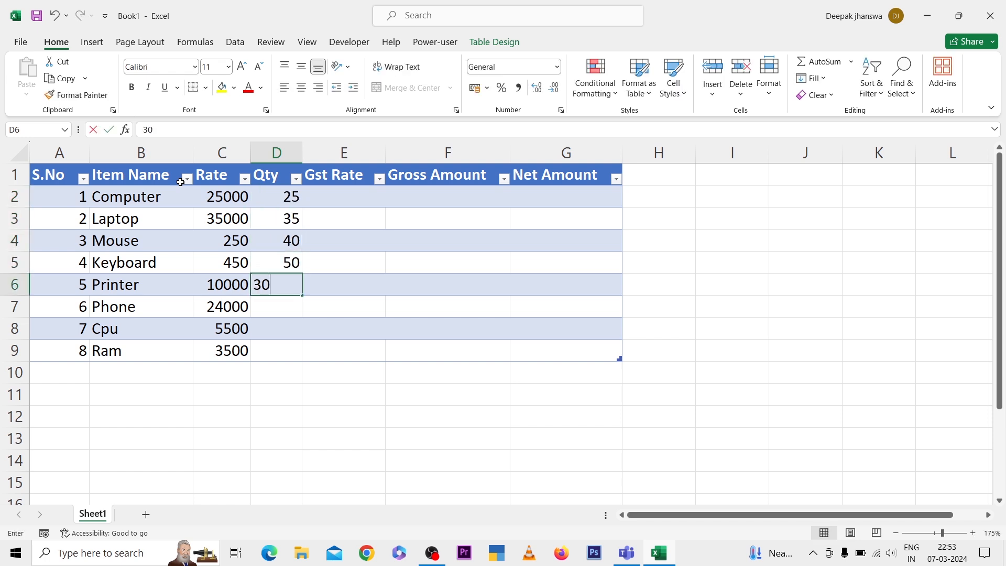
pyautogui.press('Return')
# Enter the quantities 20, 40 and 50 for Phone, Cpu and Ram in cells D7 to D9
pyautogui.write('20')
pyautogui.press('Return')
pyautogui.write('40')
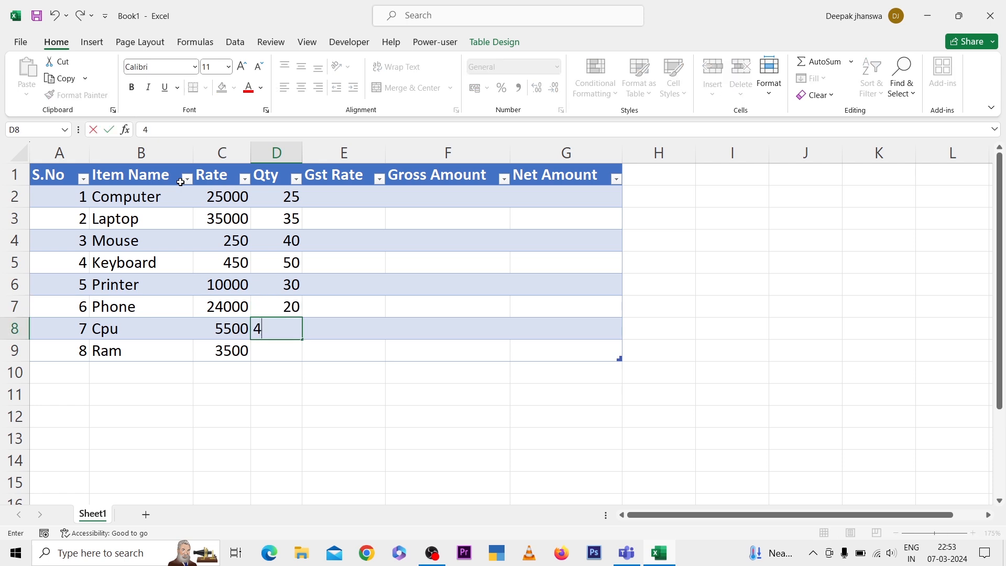
pyautogui.press('Return')
pyautogui.write('50')
pyautogui.press('Up')
pyautogui.press('Up')
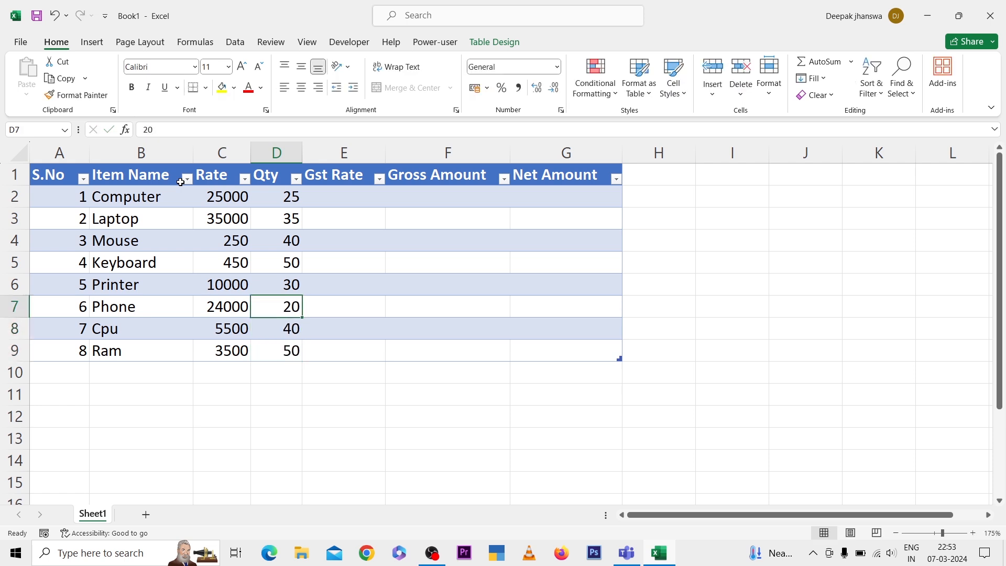
# Enter the GST rates 5%, 12%, 18% and 28% in cells E2 to E5
pyautogui.press('Up')
pyautogui.press('Up')
pyautogui.press('Up')
pyautogui.press('Up')
pyautogui.press('Up')
pyautogui.press('Up')
pyautogui.press('Right')
pyautogui.press('Down')
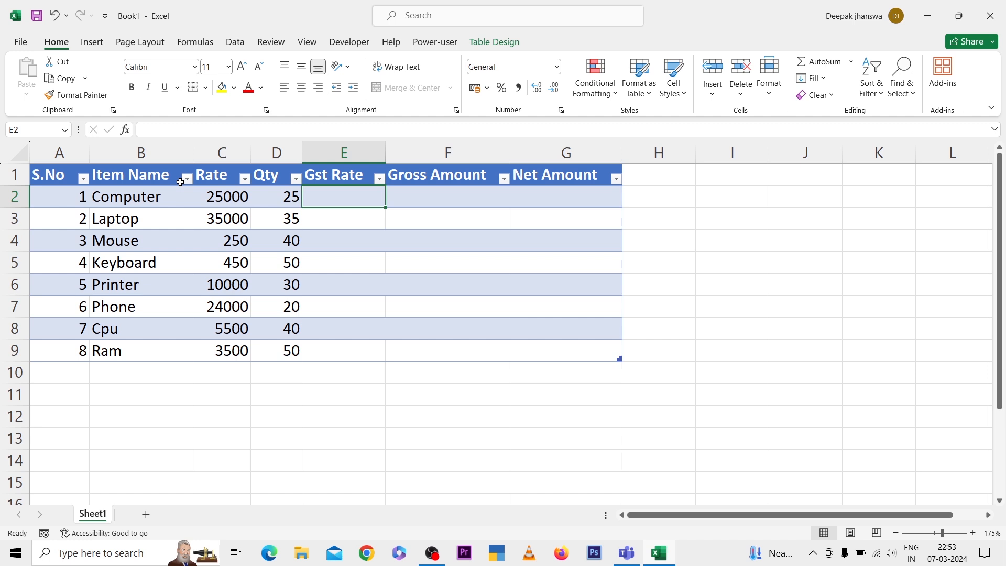
pyautogui.write('5%')
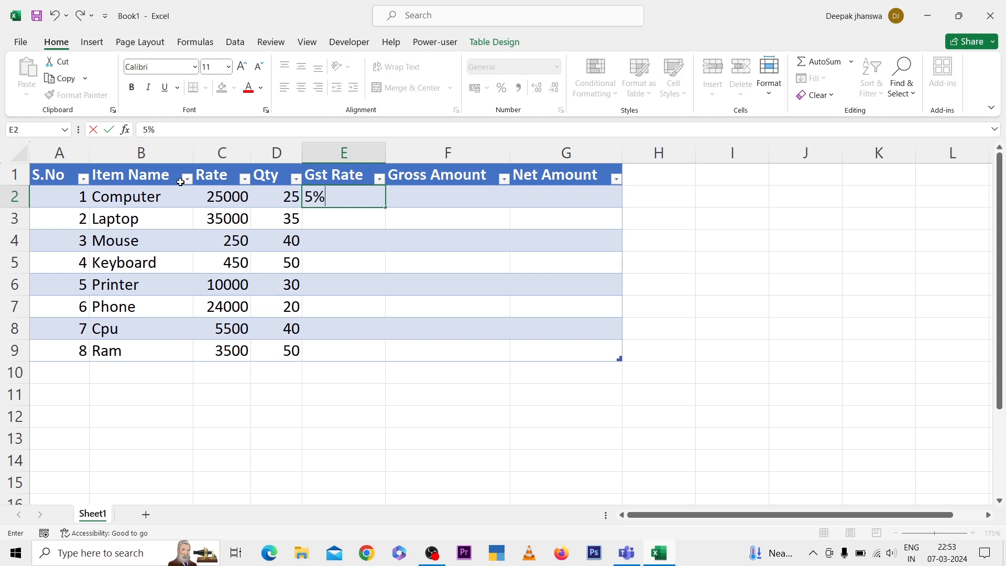
pyautogui.press('Return')
pyautogui.write('12%')
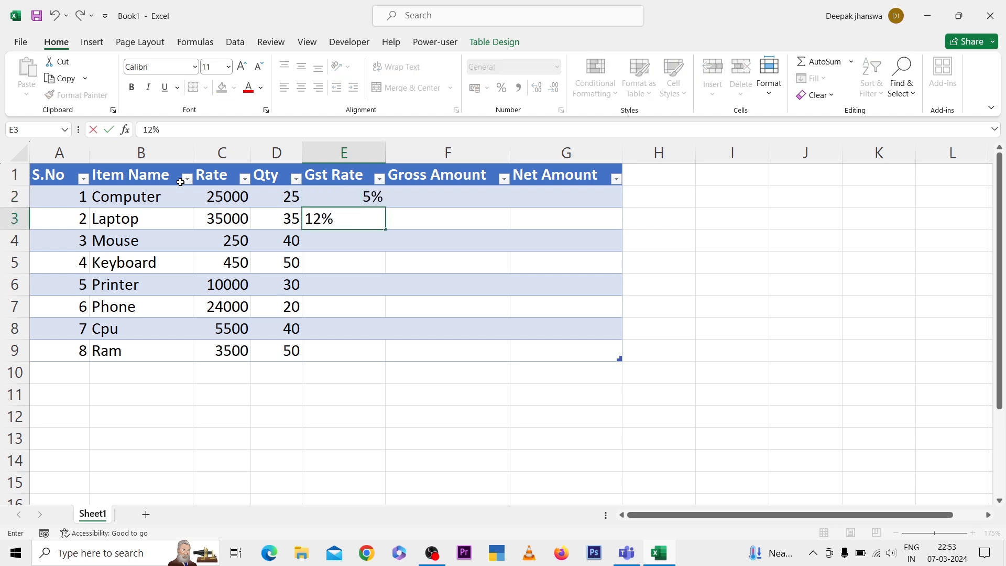
pyautogui.press('Return')
pyautogui.write('18%')
pyautogui.press('Return')
pyautogui.write('28%')
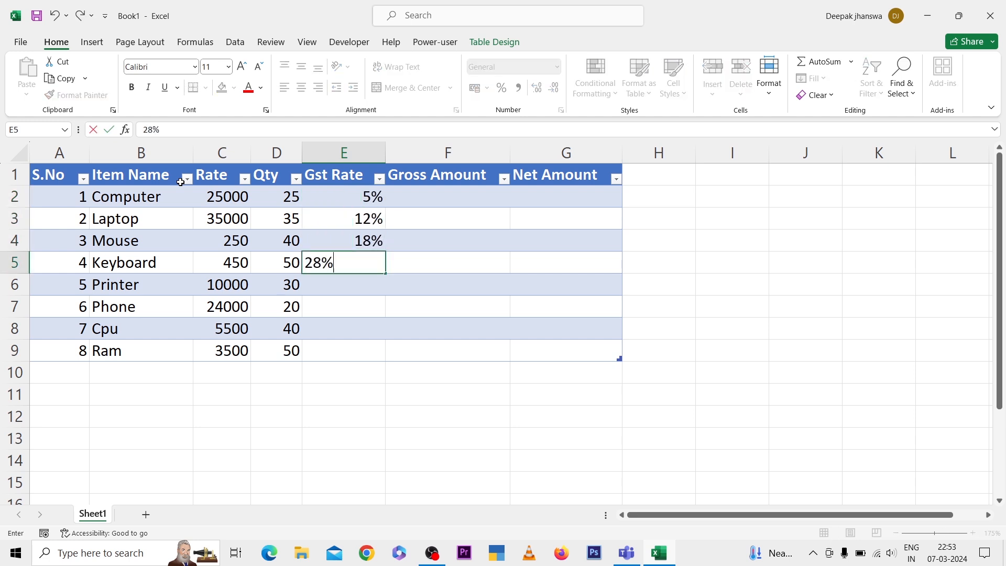
pyautogui.press('Return')
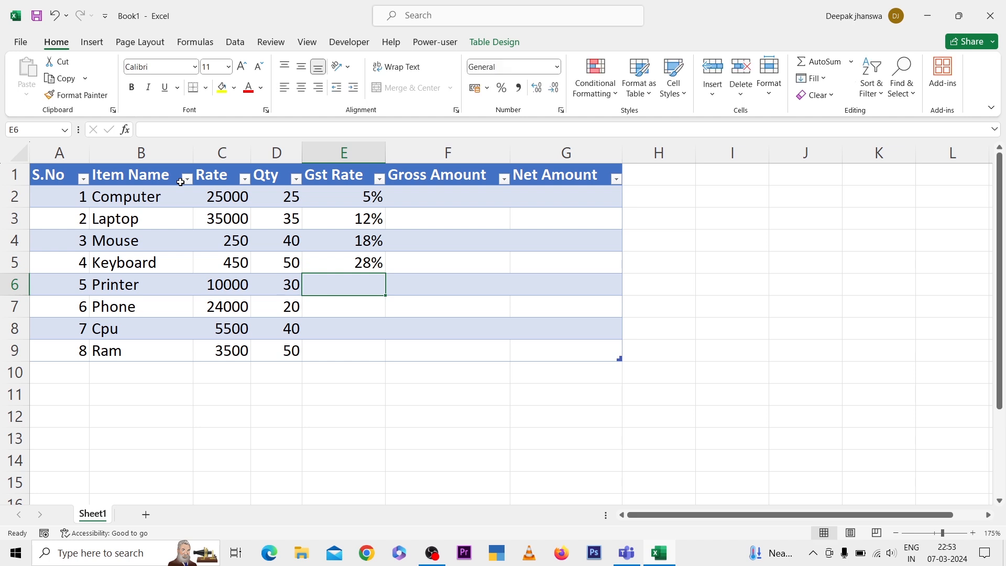
# Copy the four GST rates from E2:E5 into cells E6 to E9
pyautogui.press('Up')
pyautogui.press('Up')
pyautogui.press('Up')
pyautogui.press('Up')
pyautogui.hotkey('ctrl', 'shift', 'Down')
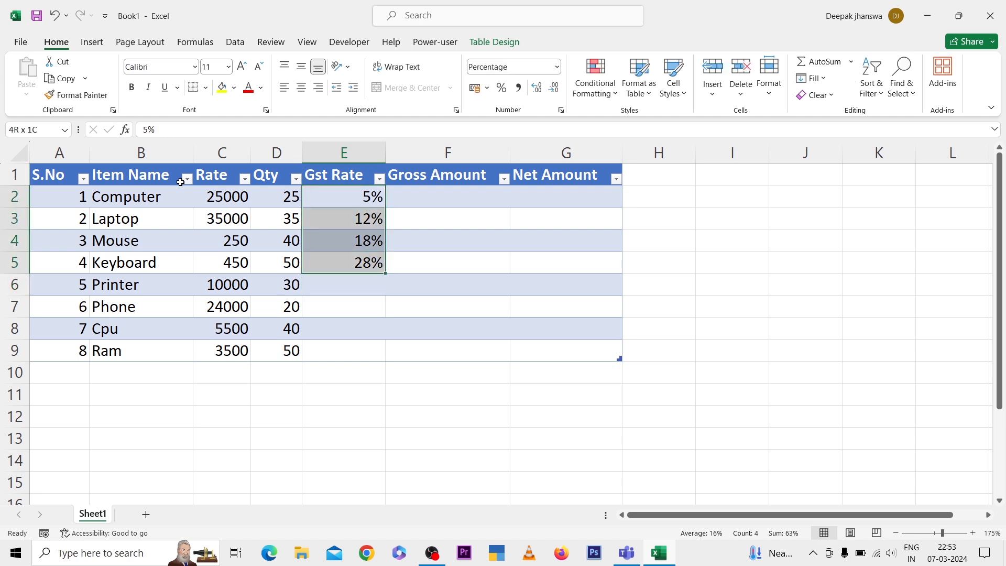
pyautogui.hotkey('ctrl', 'c')
pyautogui.hotkey('ctrl', 'Down')
pyautogui.press('Down')
pyautogui.hotkey('ctrl', 'v')
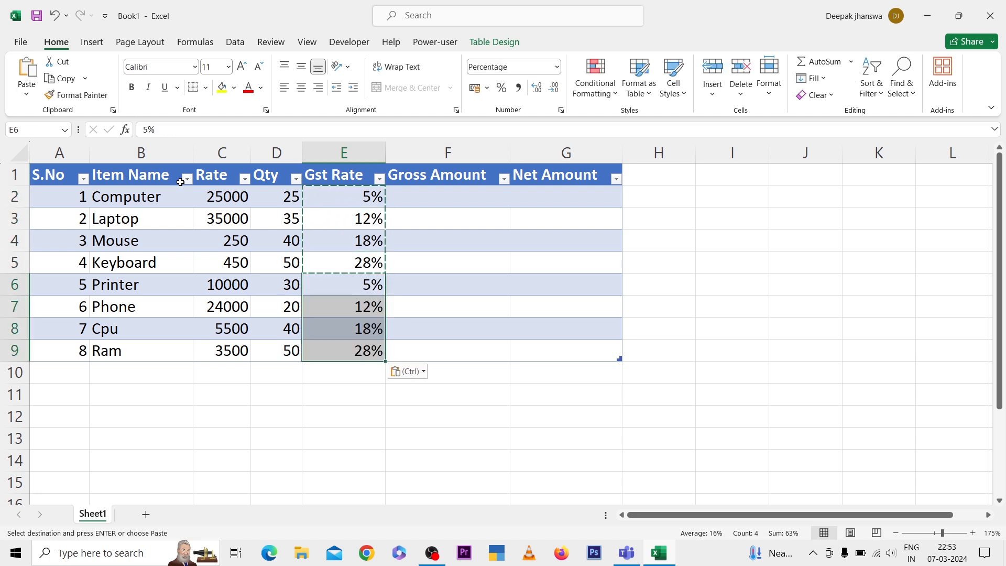
pyautogui.press('Escape')
pyautogui.hotkey('ctrl', 'Up')
pyautogui.press('Down')
pyautogui.press('Right')
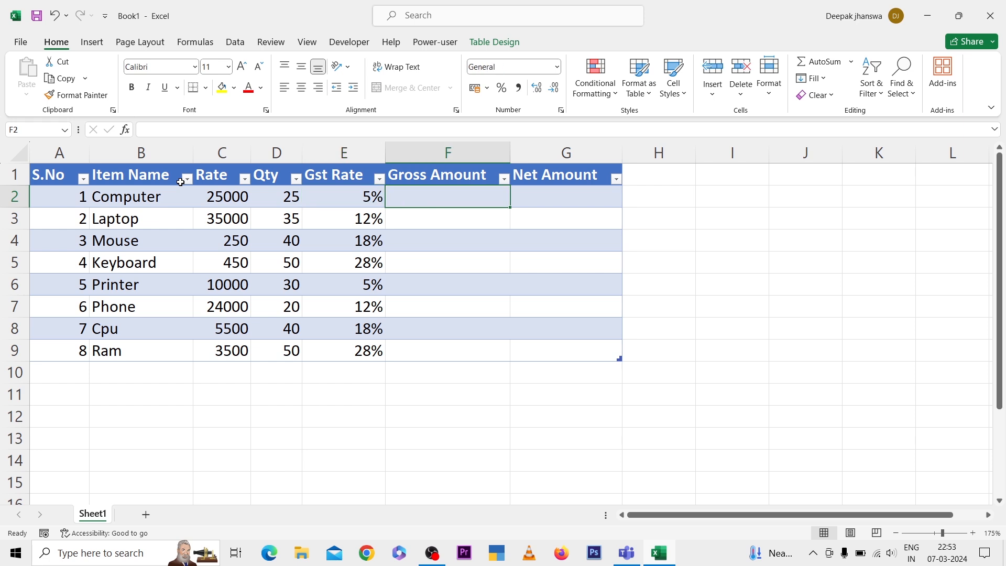
pyautogui.write('=')
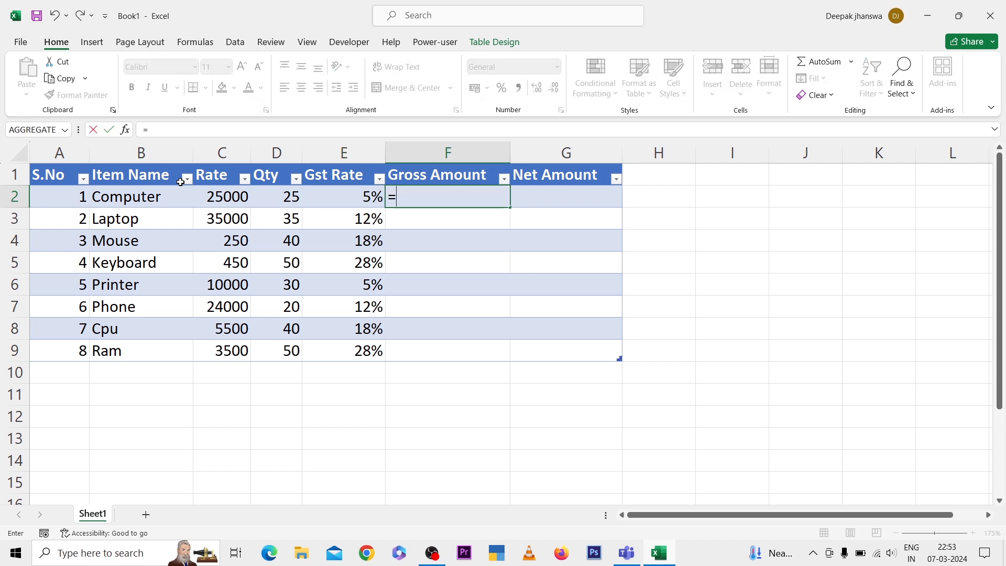
pyautogui.press('Left')
pyautogui.press('Left')
pyautogui.press('Left')
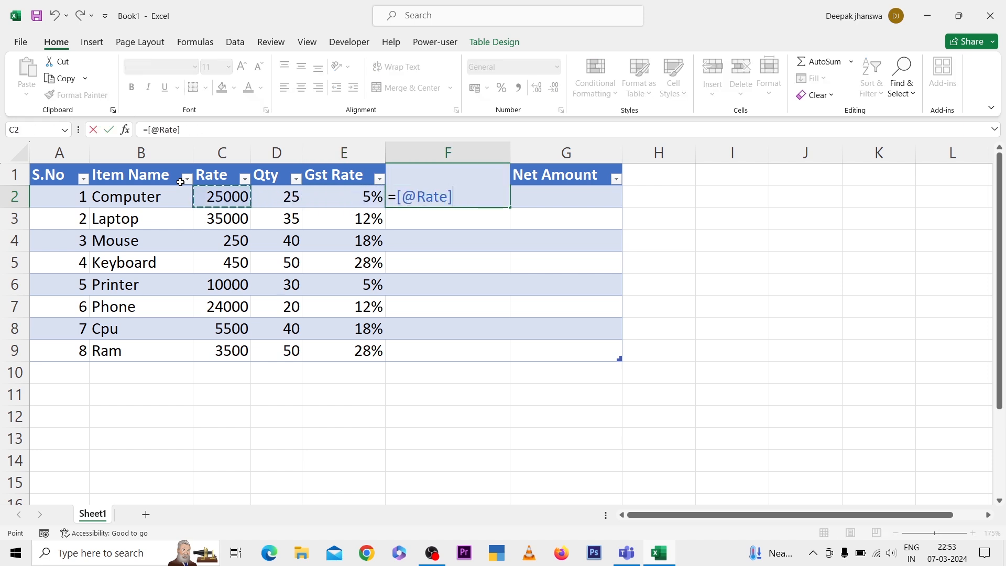
pyautogui.write('*')
pyautogui.press('Left')
pyautogui.press('Left')
pyautogui.press('Return')
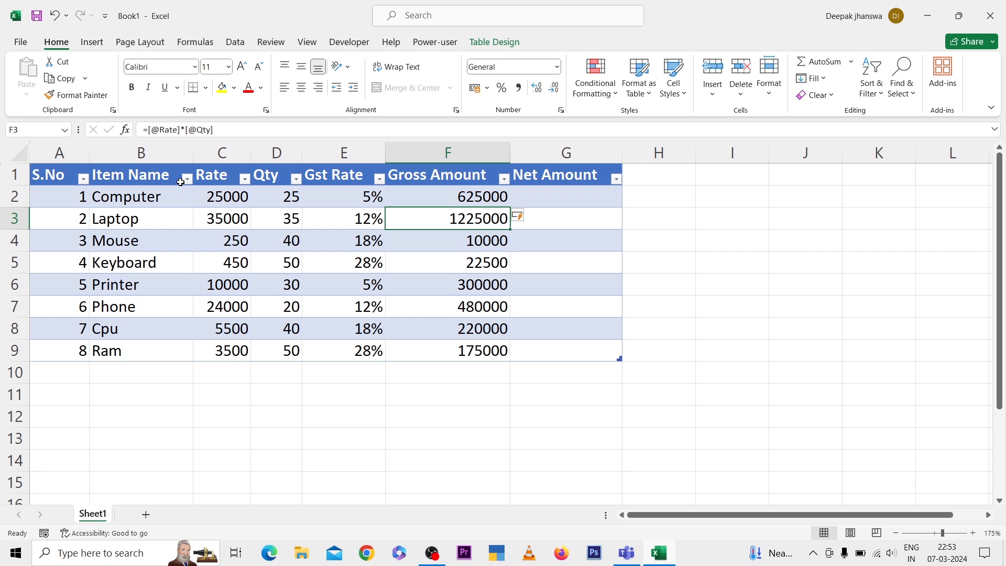
# Fill the Net Amount column with the formula =[@[Gross Amount]]+[@[Gross Amount]]*[@[Gst Rate]], entered in cell G2
pyautogui.press('Up')
pyautogui.press('Right')
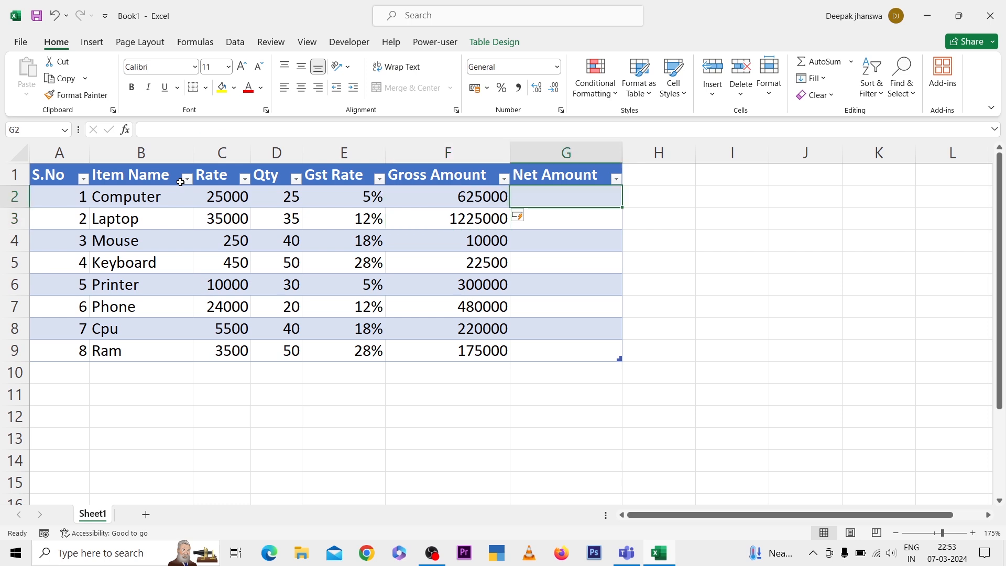
pyautogui.write('=')
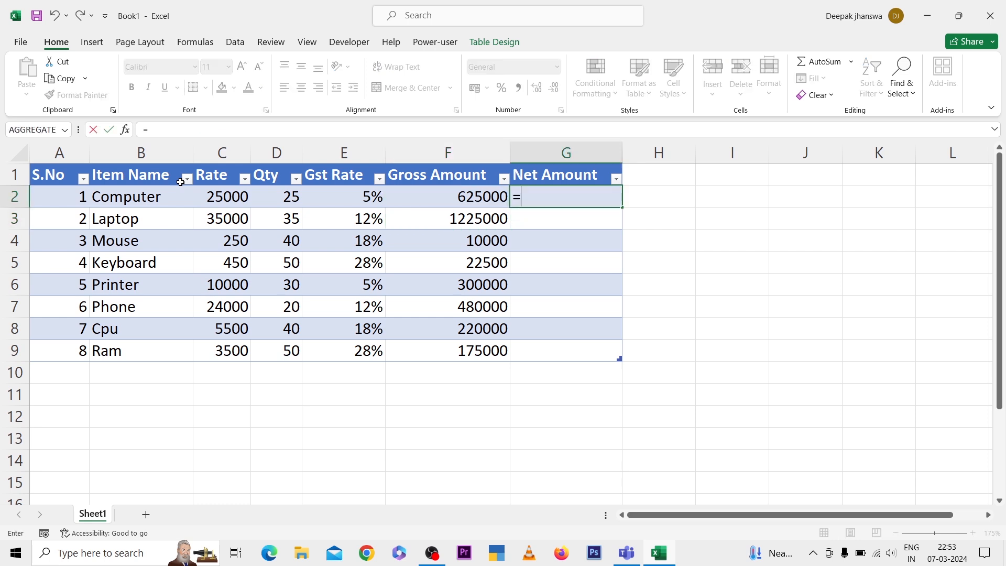
pyautogui.press('Left')
pyautogui.write('+')
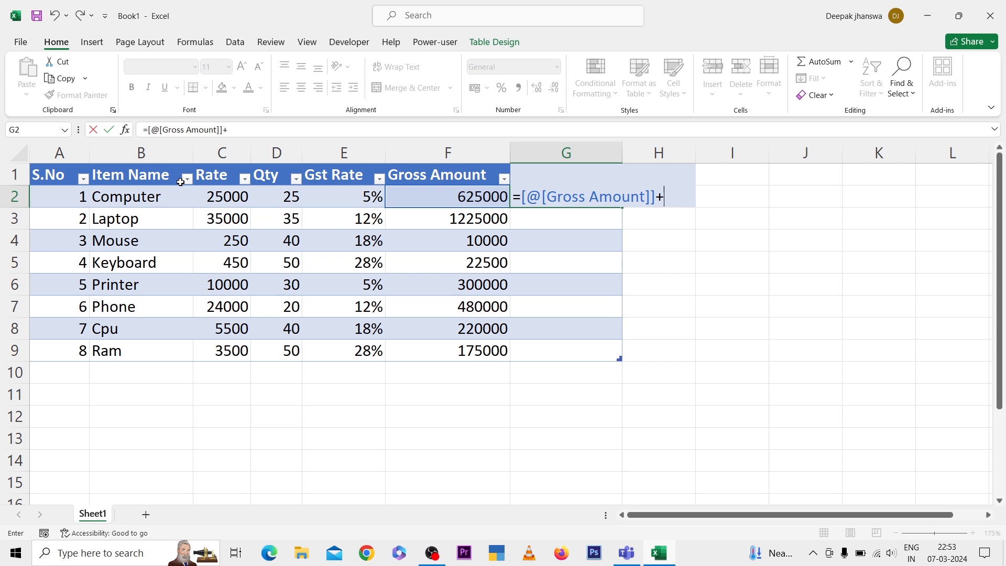
pyautogui.press('Left')
pyautogui.press('Left')
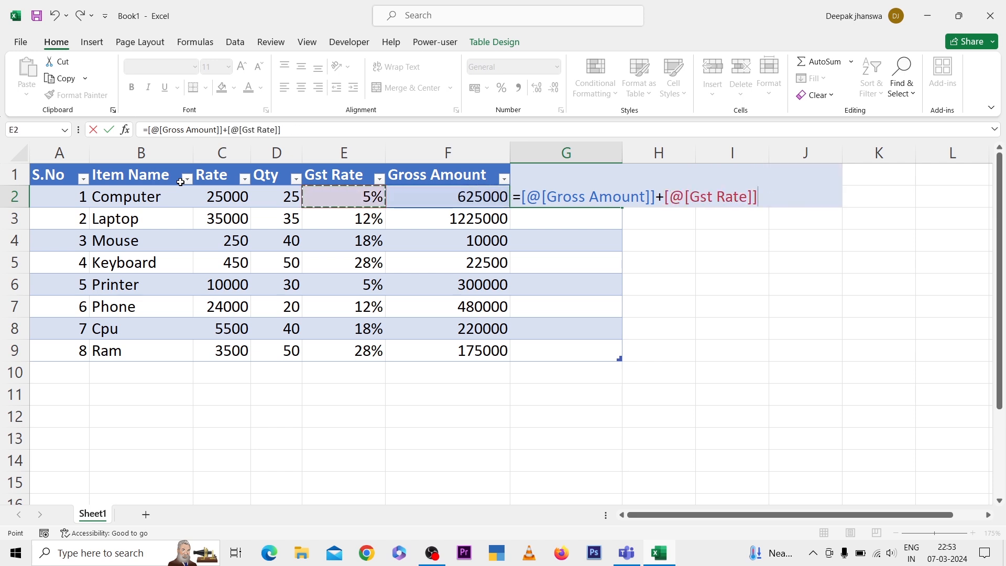
pyautogui.press('Right')
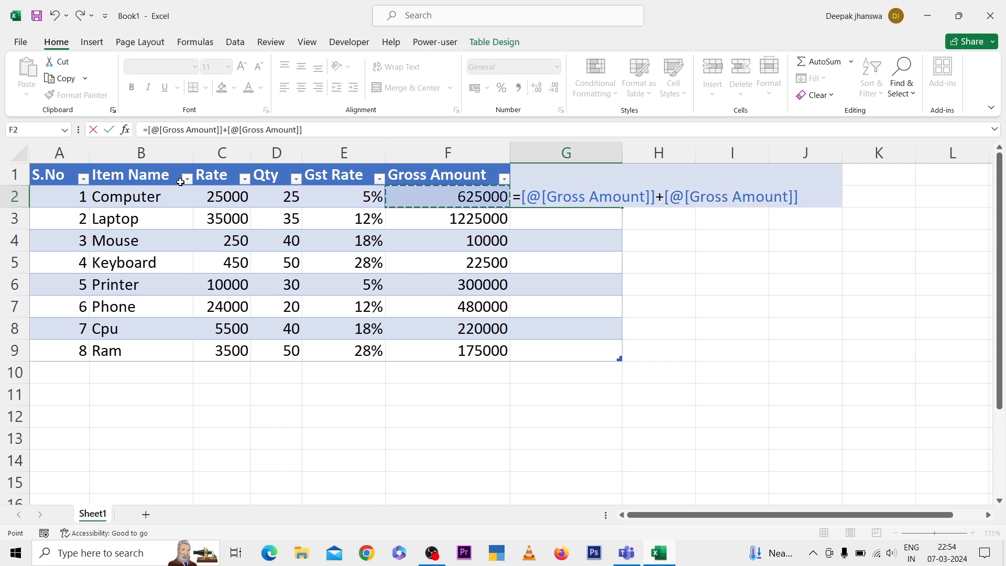
pyautogui.write('*')
pyautogui.press('Left')
pyautogui.press('Left')
pyautogui.press('Return')
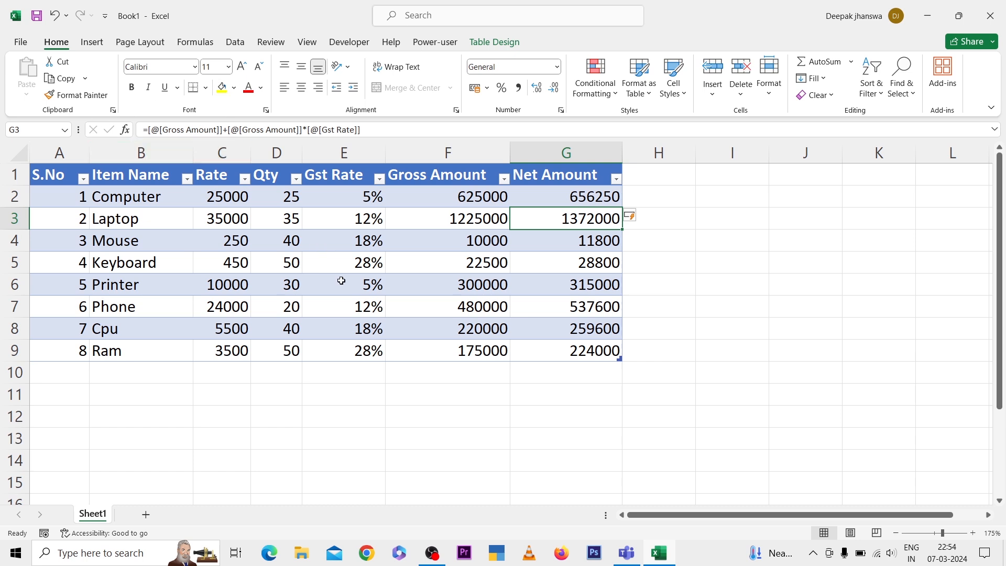
# Rename the item table to Learntable, and view its Resize Table range setting, cancelling without a change
pyautogui.click(782, 279)
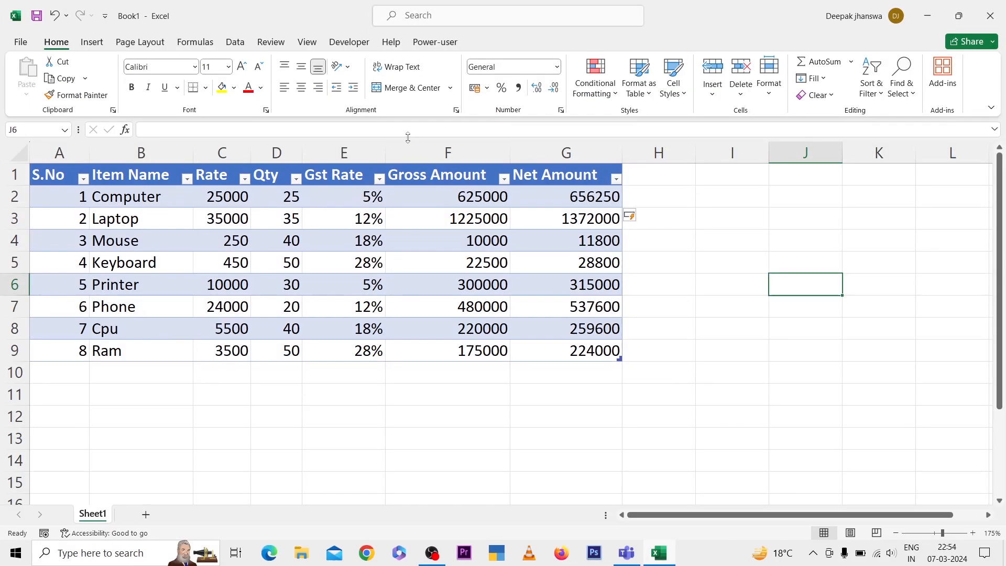
pyautogui.click(447, 357)
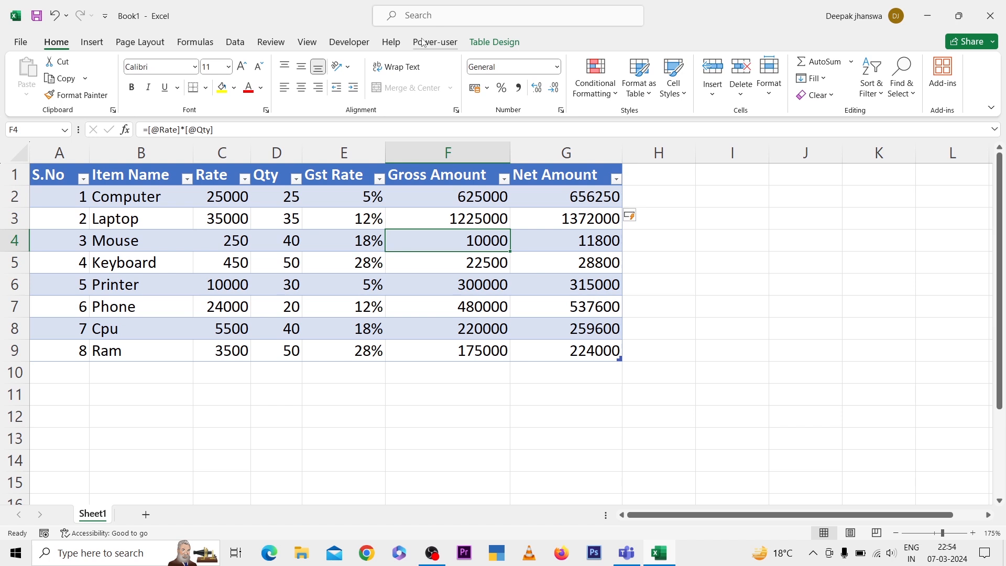
pyautogui.click(496, 42)
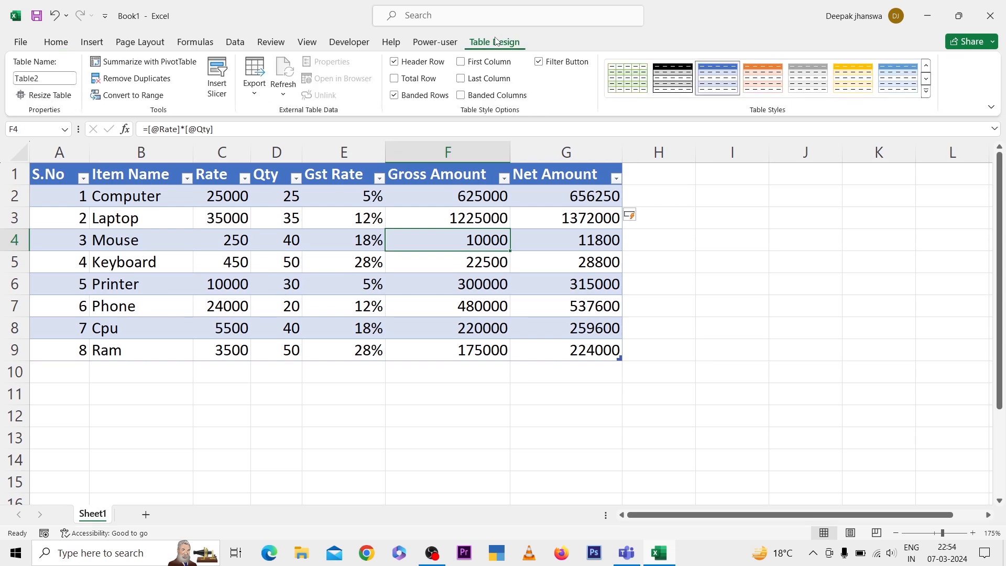
pyautogui.click(47, 80)
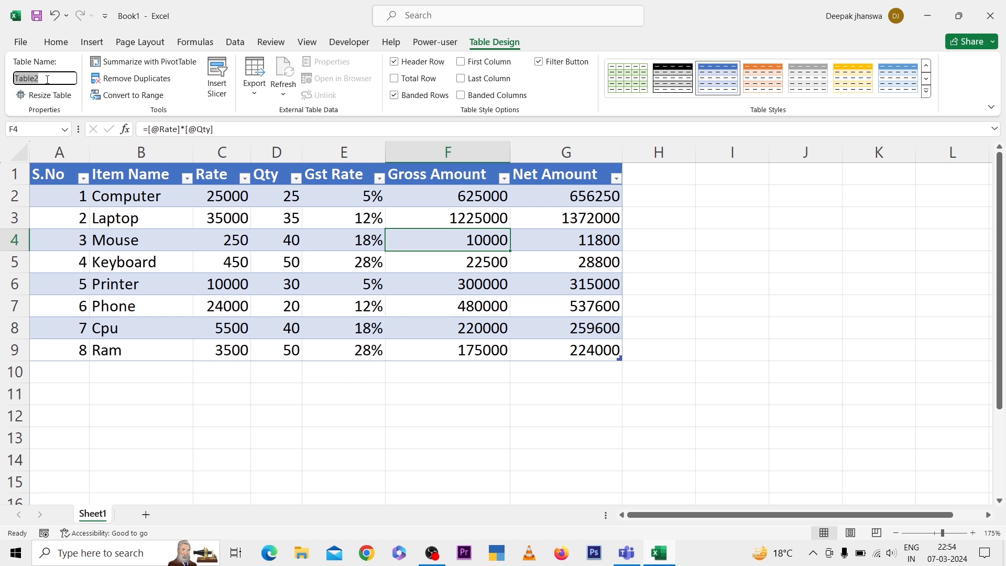
pyautogui.write('Learn')
pyautogui.press('BackSpace')
pyautogui.write('table')
pyautogui.press('Return')
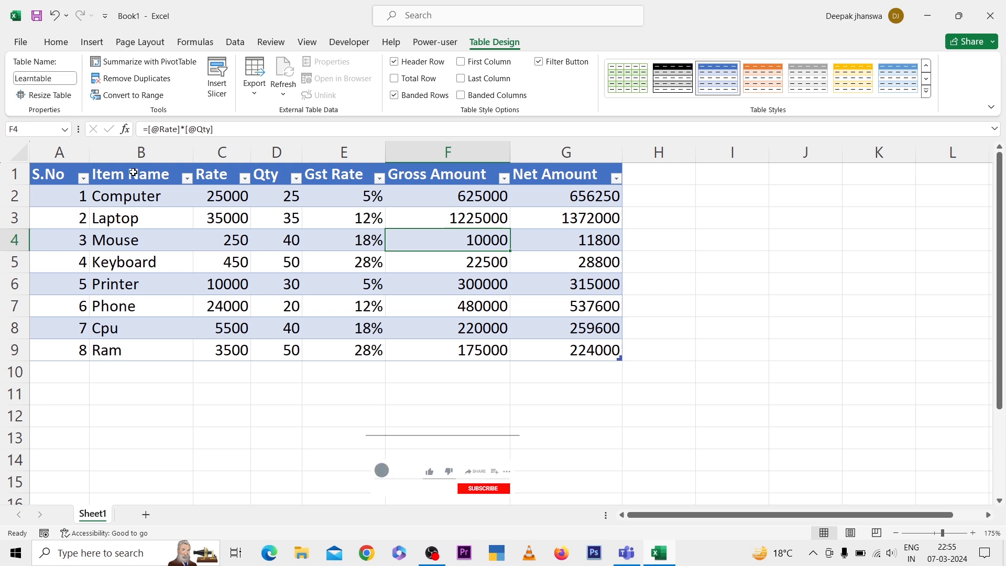
pyautogui.click(60, 96)
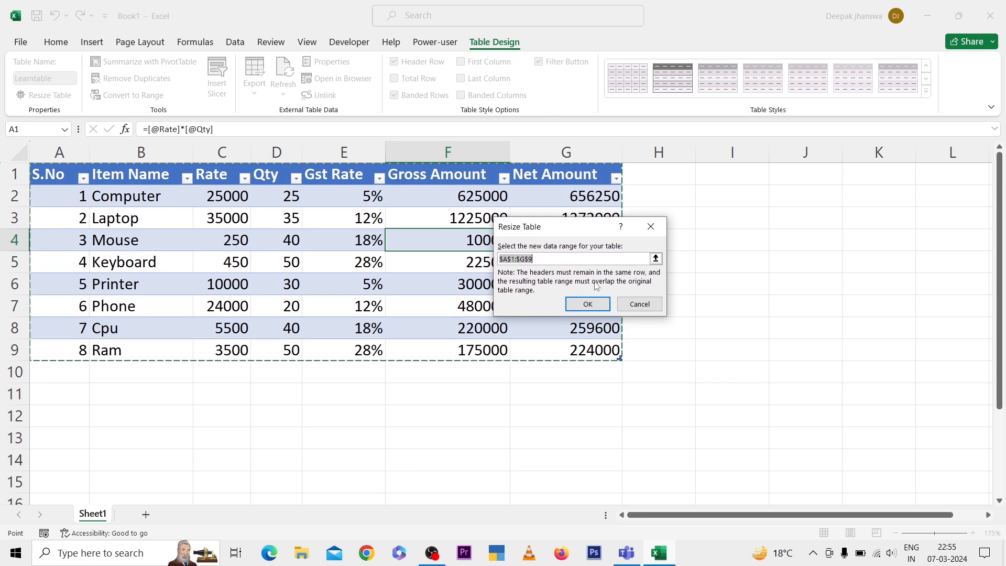
pyautogui.click(661, 310)
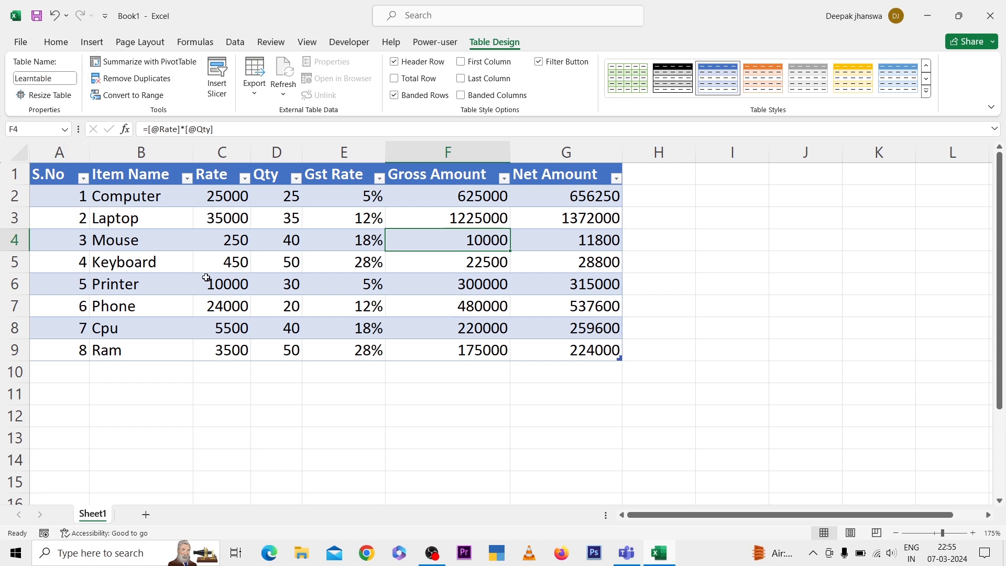
# Summarize Learntable with a PivotTable on a new worksheet, with Item Name as rows and Gross Amount as summed values
pyautogui.click(170, 222)
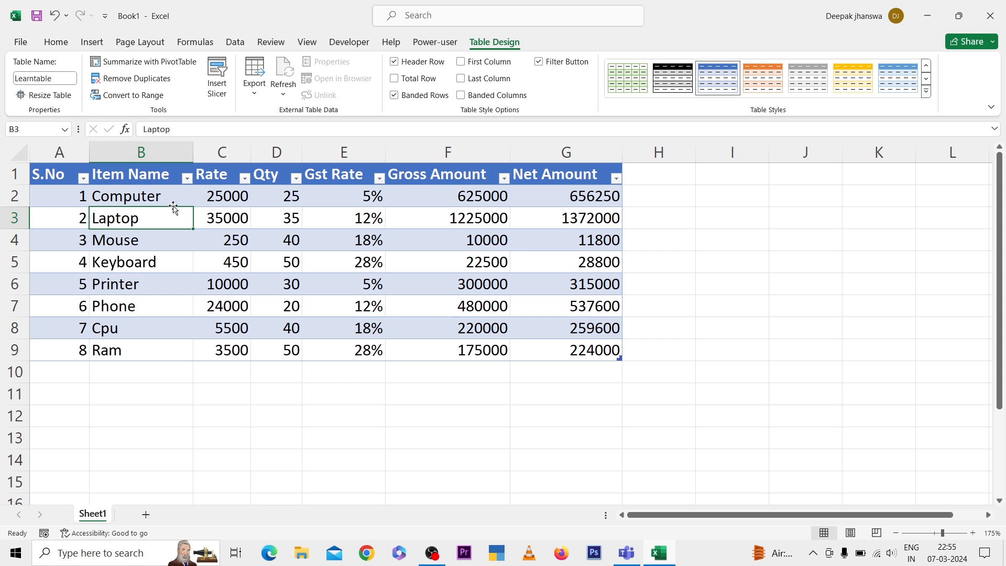
pyautogui.click(180, 67)
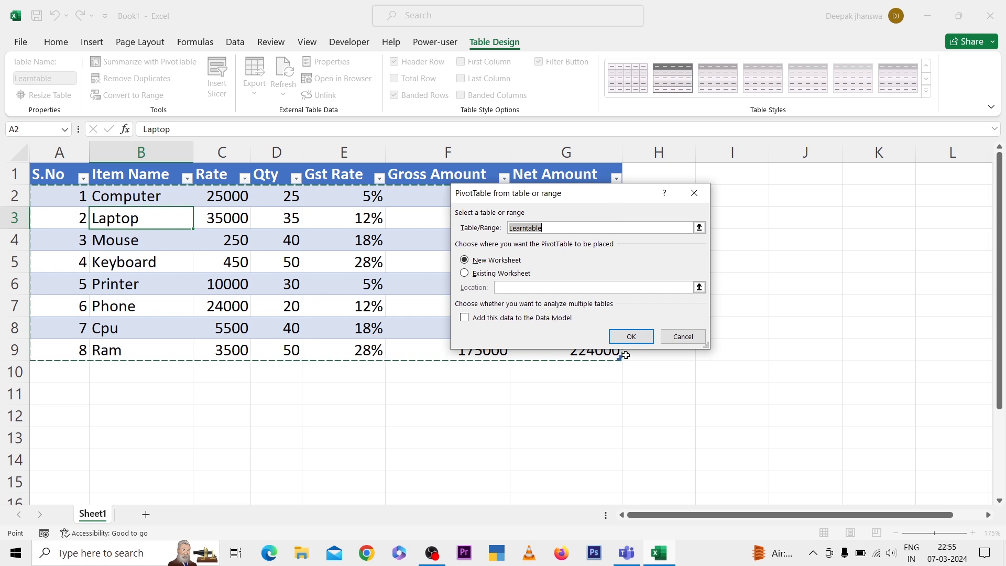
pyautogui.click(631, 337)
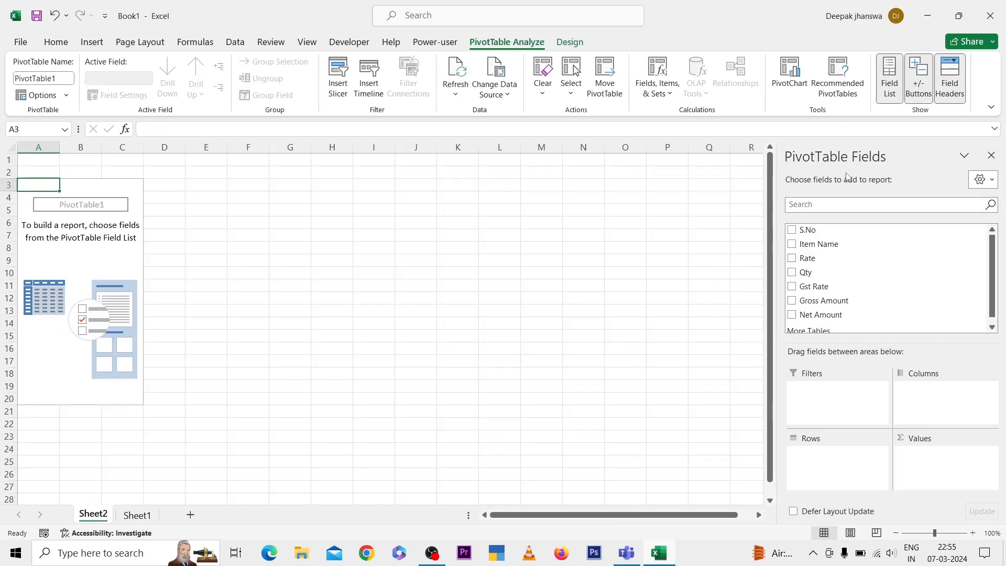
pyautogui.click(793, 245)
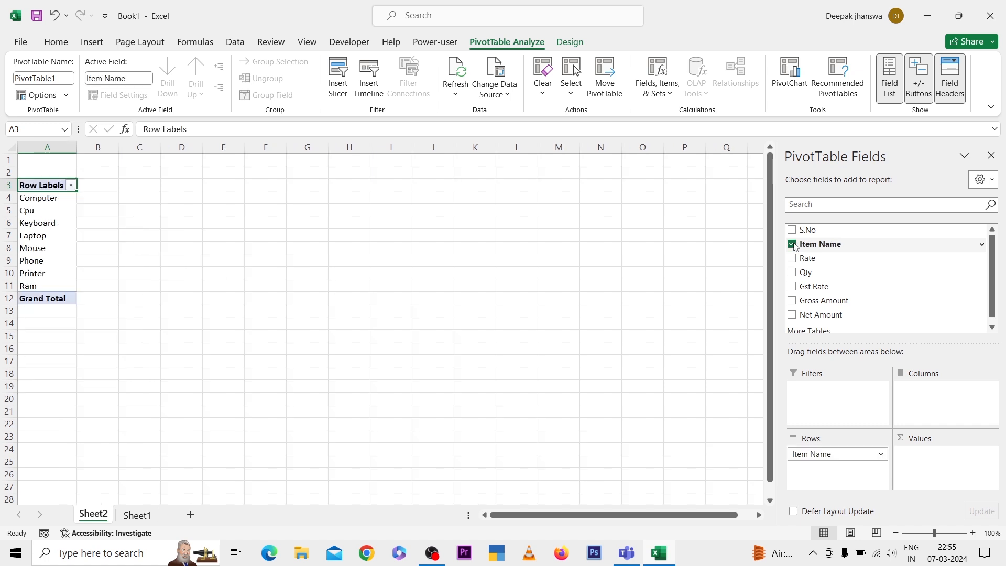
pyautogui.click(792, 302)
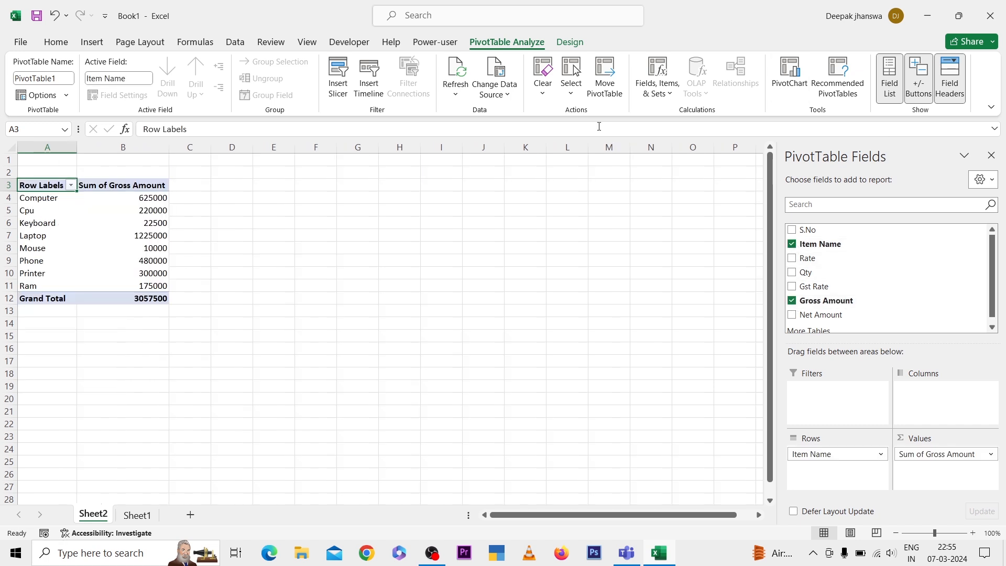
# View the value field settings of Sum of Gross Amount and cancel them without a change
pyautogui.click(127, 198)
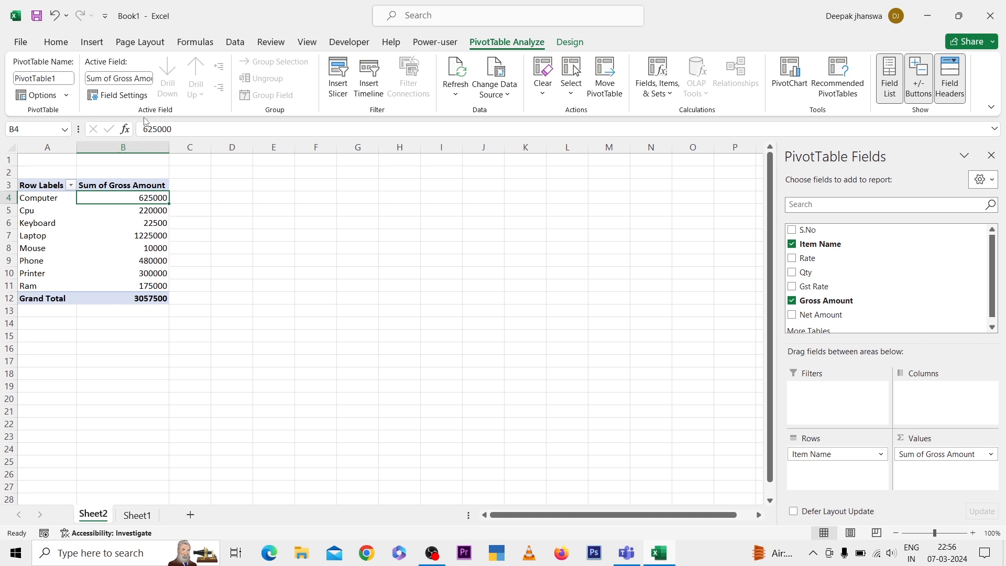
pyautogui.click(133, 99)
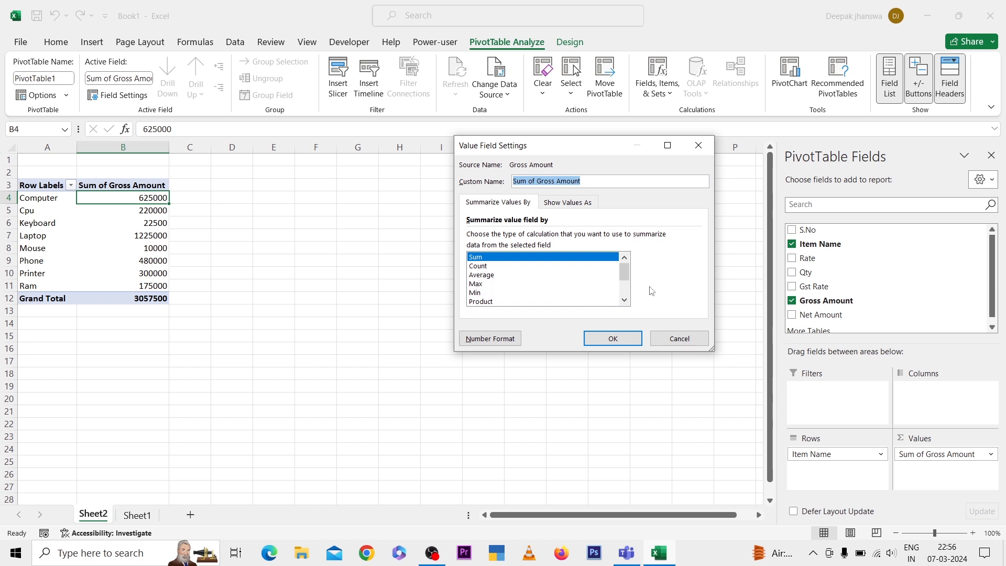
pyautogui.click(673, 342)
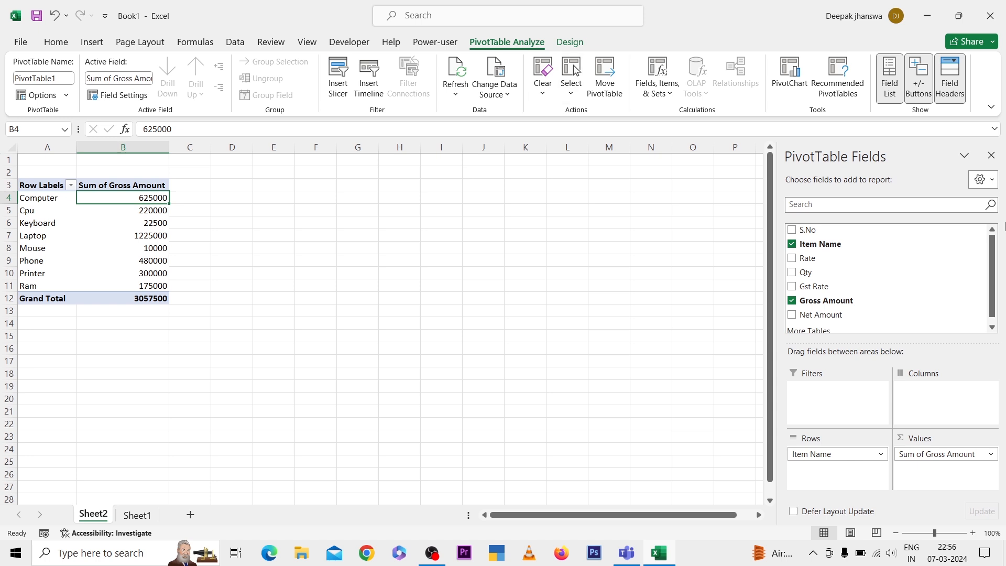
# Replace the Gross Amount field in the PivotTable with the Qty and Net Amount fields
pyautogui.click(792, 300)
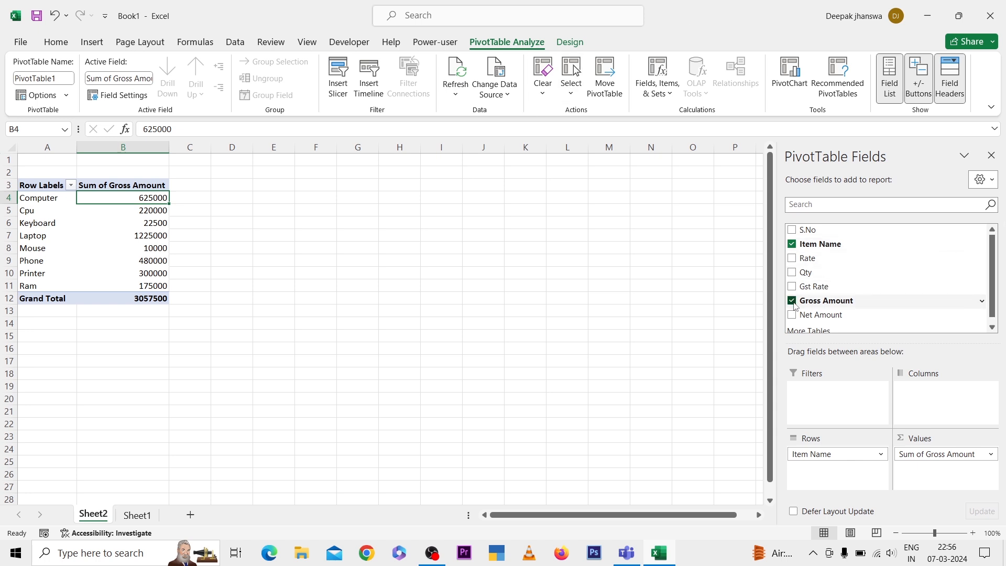
pyautogui.click(792, 272)
pyautogui.click(792, 315)
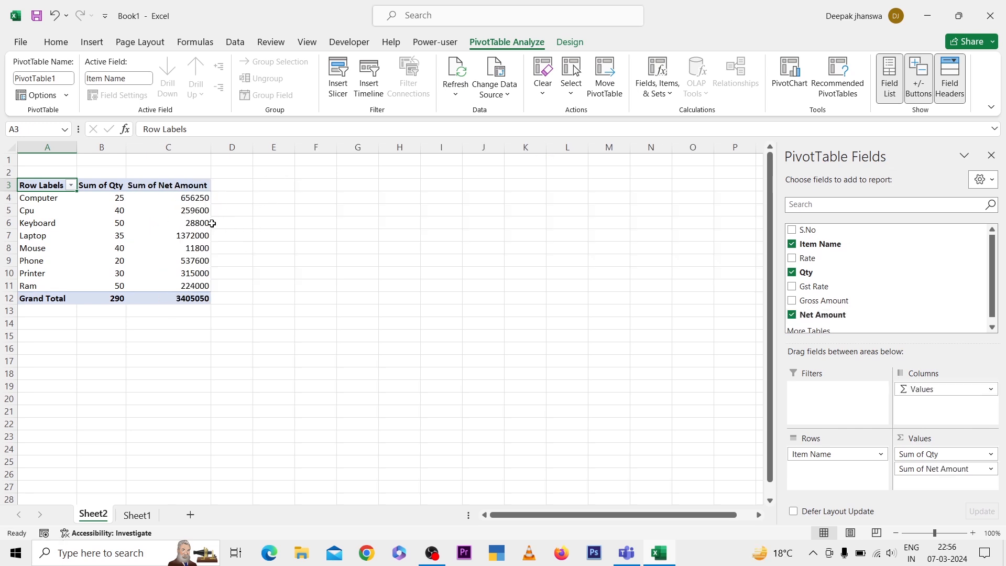
pyautogui.moveTo(179, 248)
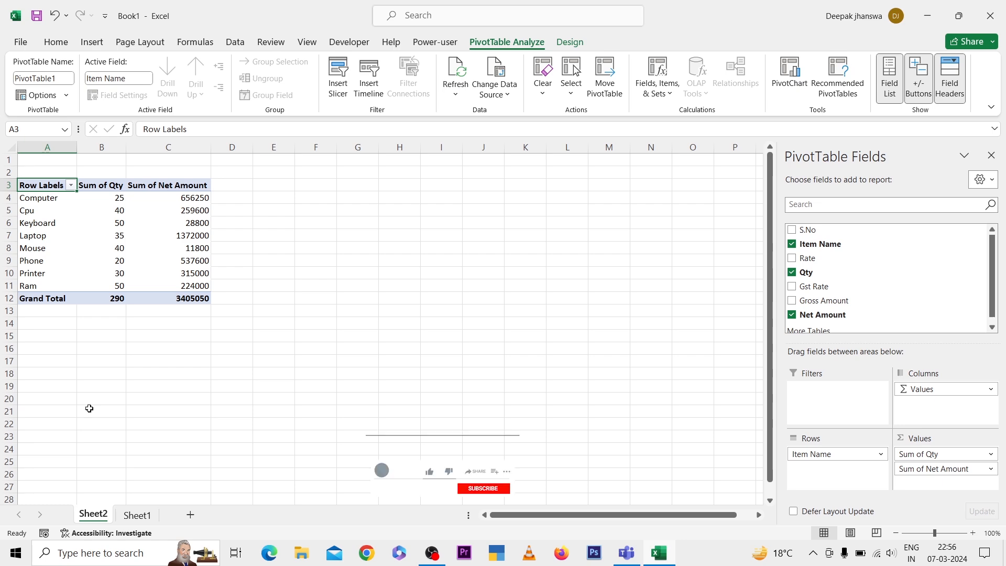
# Return to Sheet1 and change the item name in cell B8 to Mouse, creating a duplicate entry
pyautogui.click(137, 515)
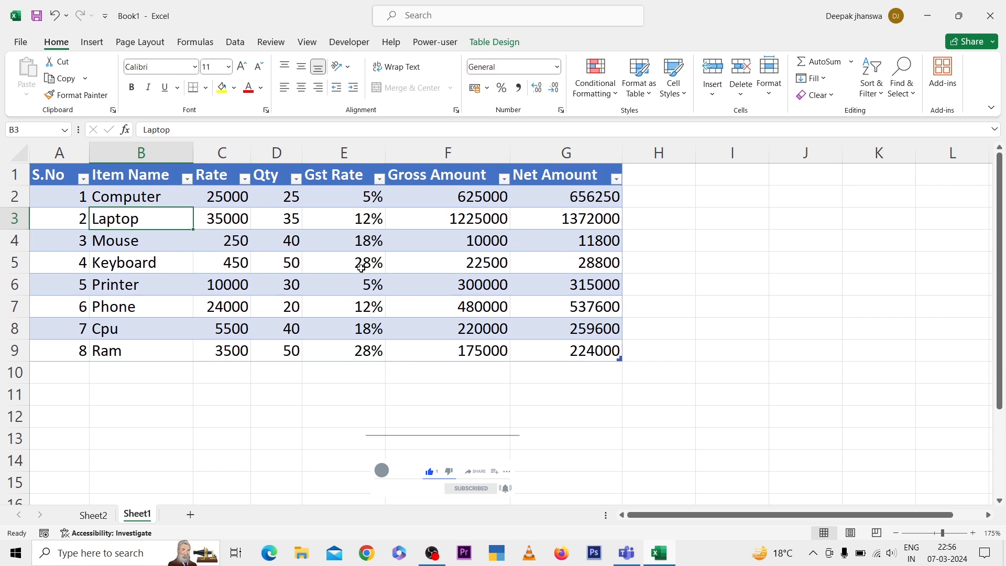
pyautogui.click(494, 42)
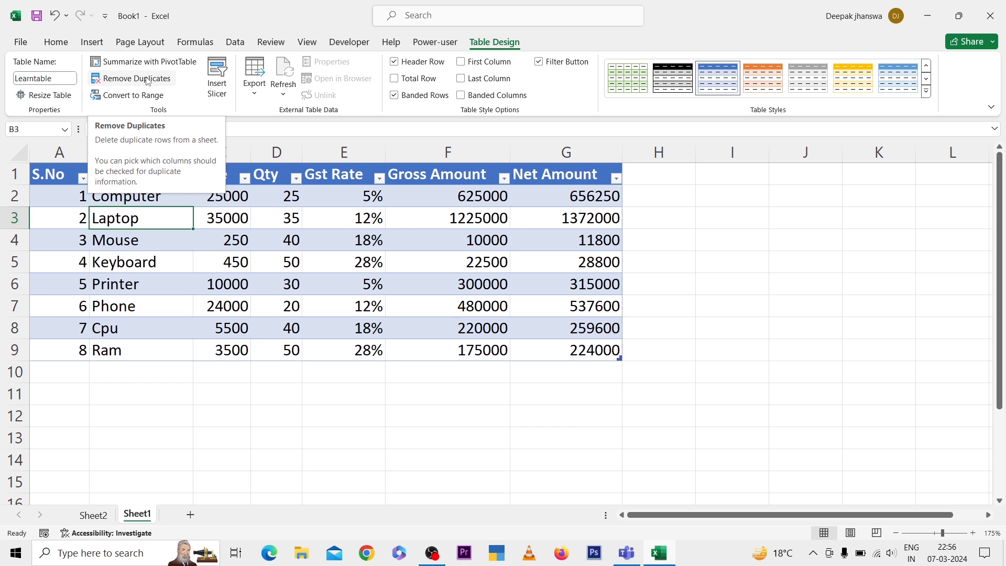
pyautogui.click(69, 336)
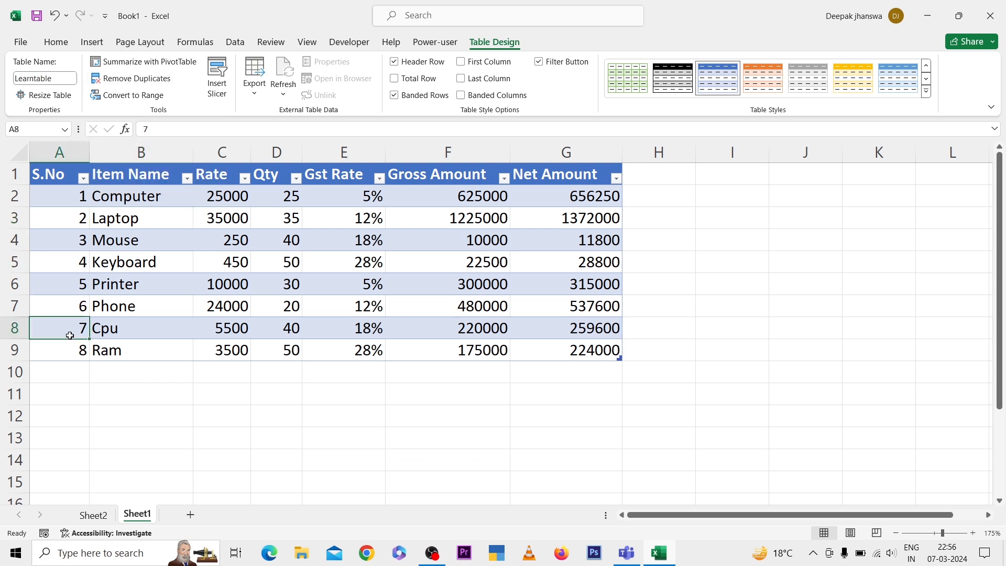
pyautogui.press('Right')
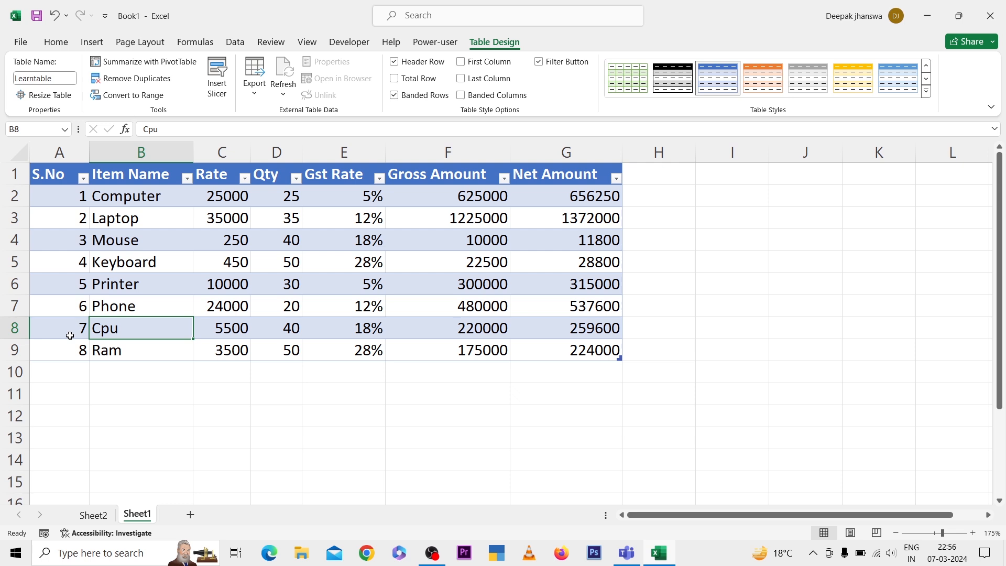
pyautogui.write('Mouse')
pyautogui.press('Return')
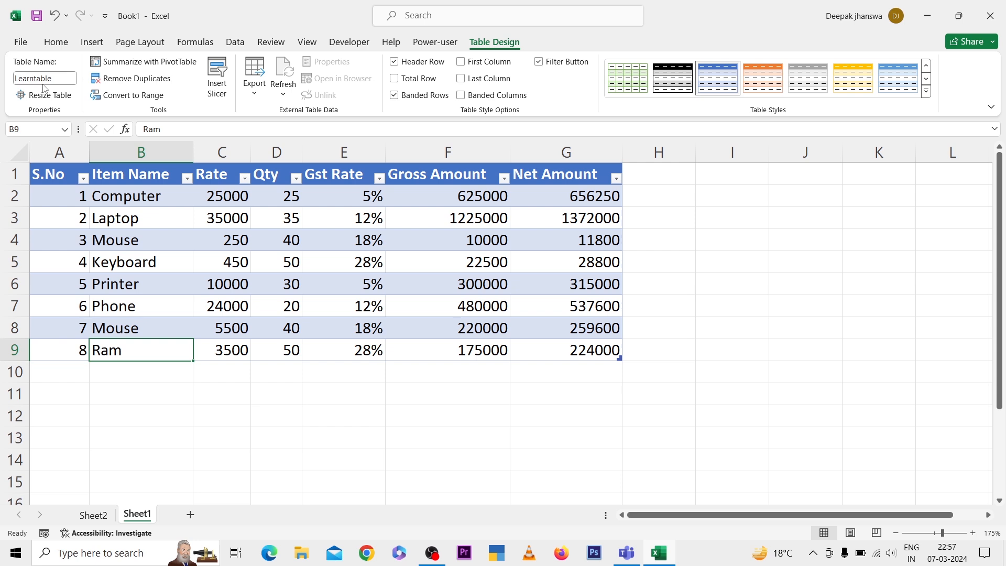
# Remove duplicate rows from the table, checking only the Item Name column for duplicates
pyautogui.click(138, 79)
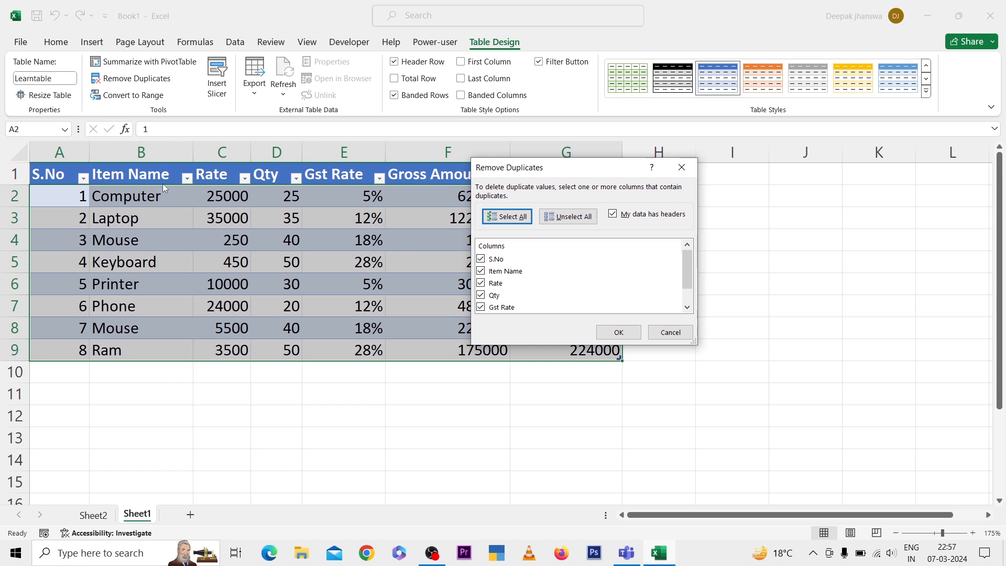
pyautogui.click(564, 217)
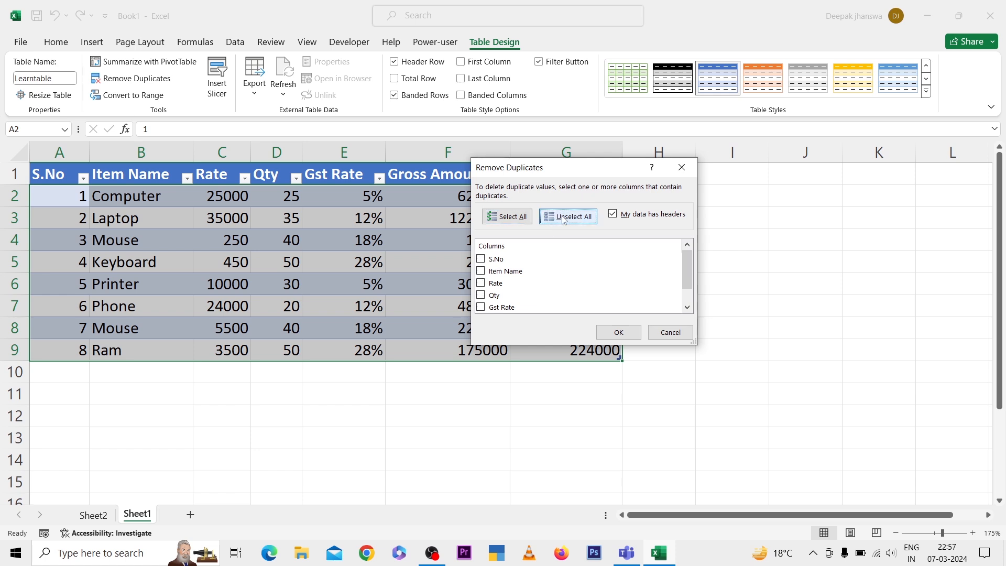
pyautogui.click(480, 271)
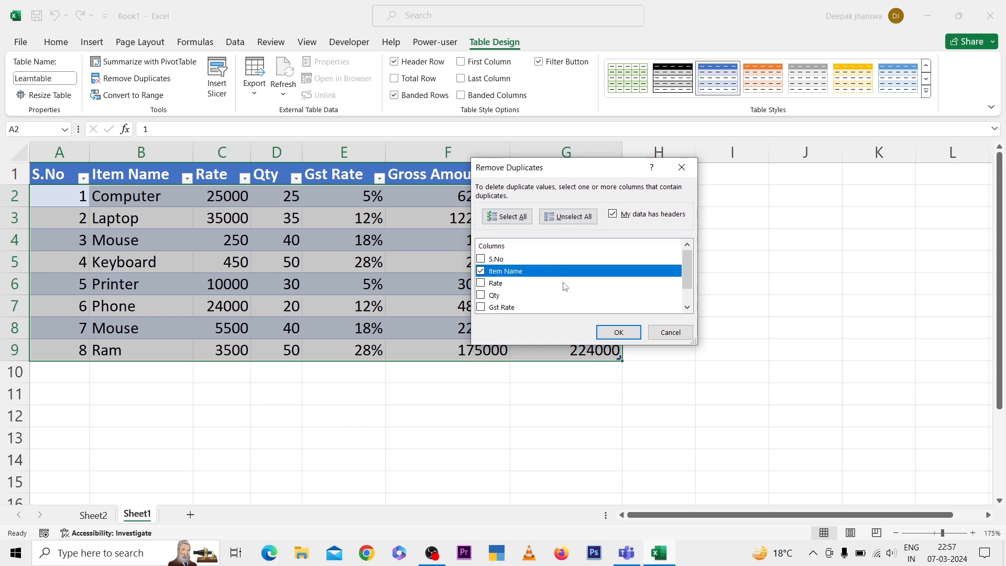
pyautogui.click(605, 333)
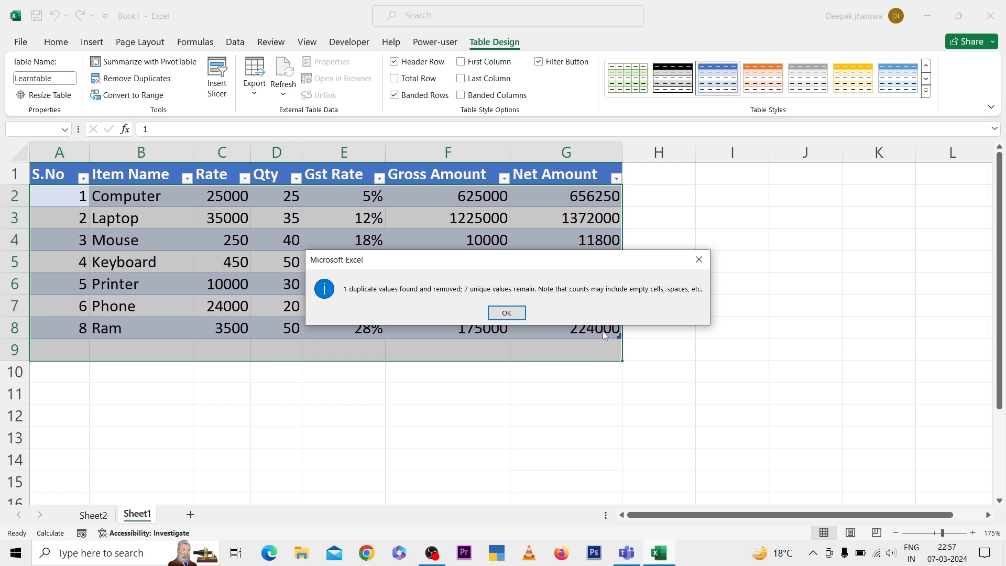
pyautogui.click(507, 312)
# Add a new row directly below the table's last row with serial number 9 in cell A9
pyautogui.click(265, 233)
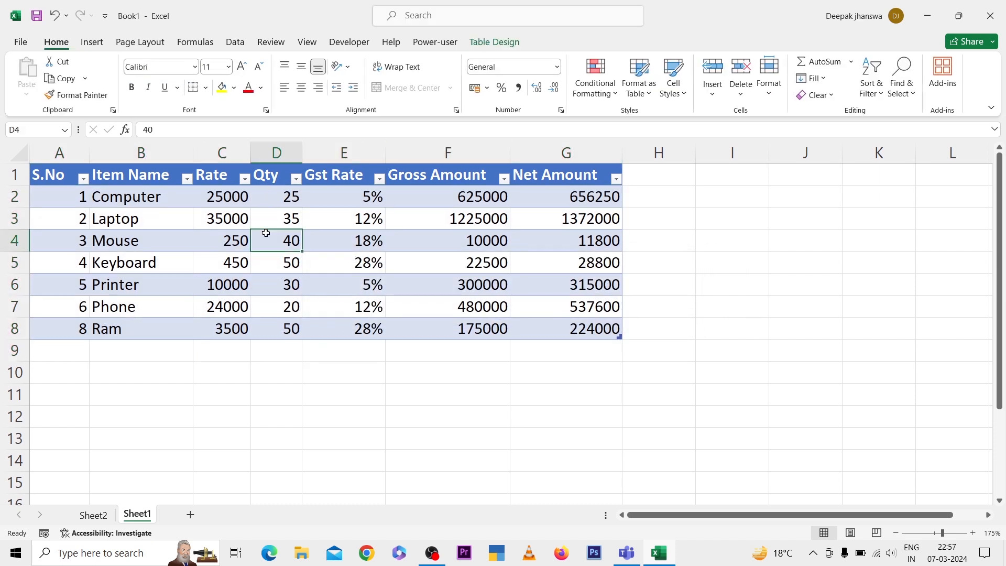
pyautogui.click(495, 42)
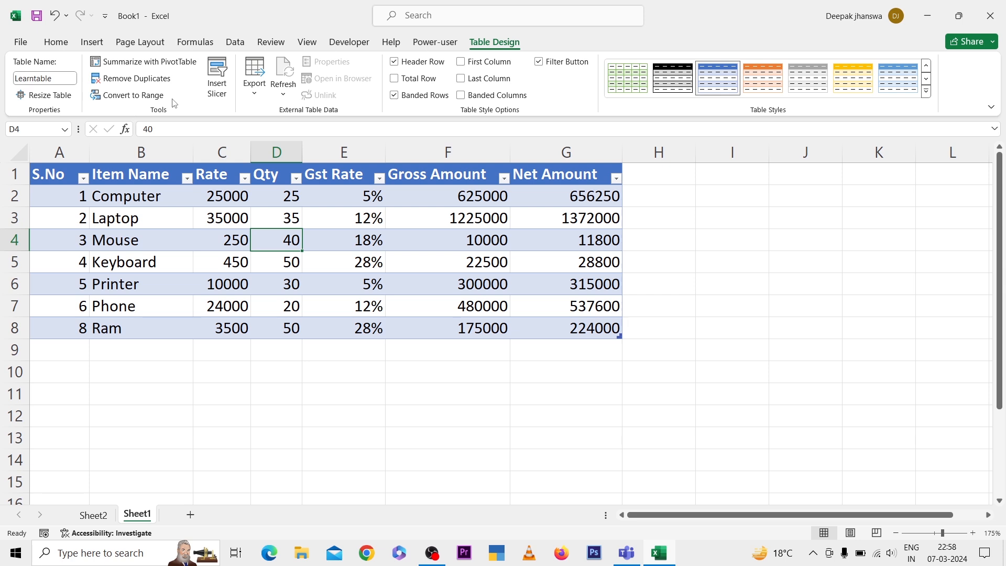
pyautogui.press('Left')
pyautogui.press('Left')
pyautogui.press('Left')
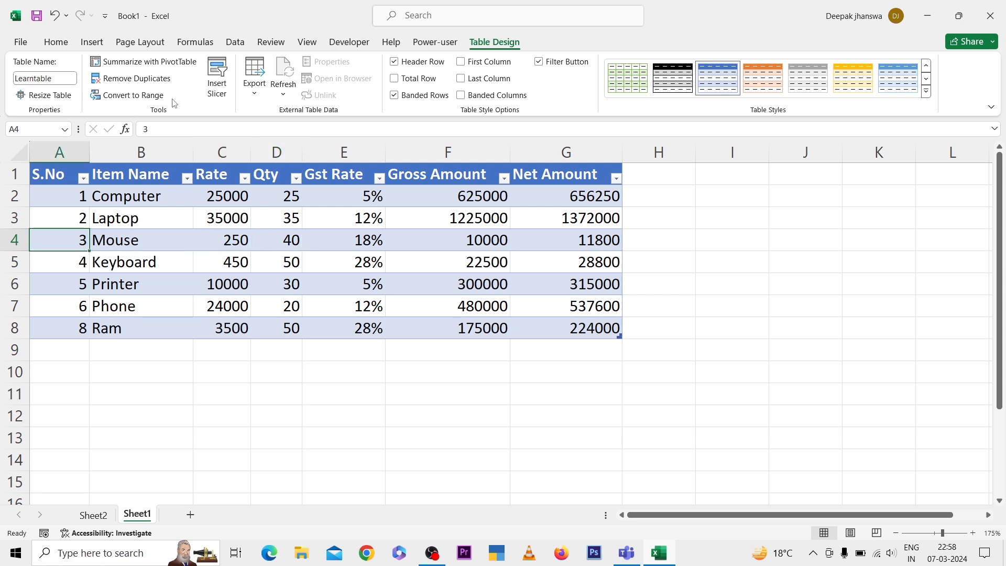
pyautogui.hotkey('ctrl', 'Down')
pyautogui.press('Down')
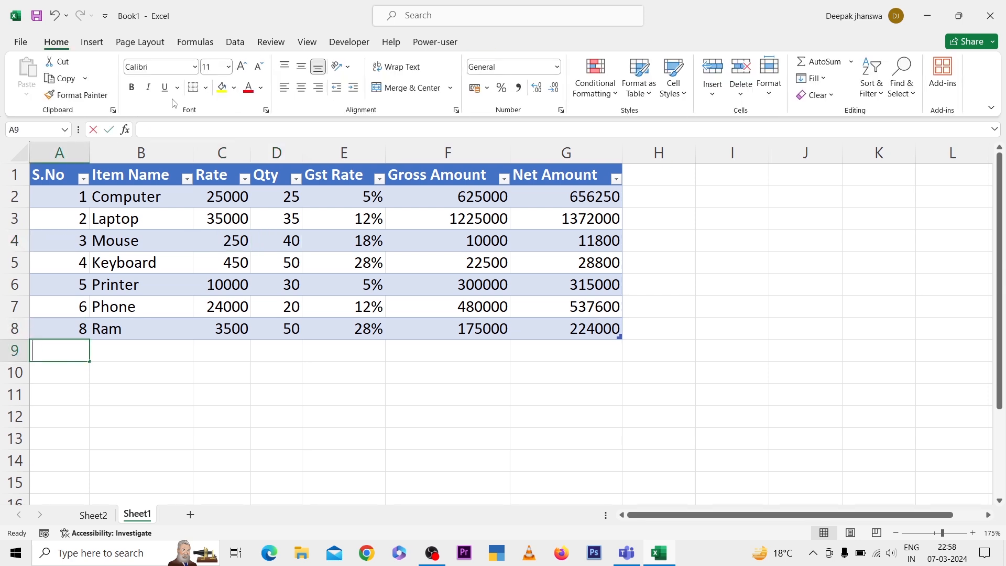
pyautogui.write('9')
pyautogui.press('Tab')
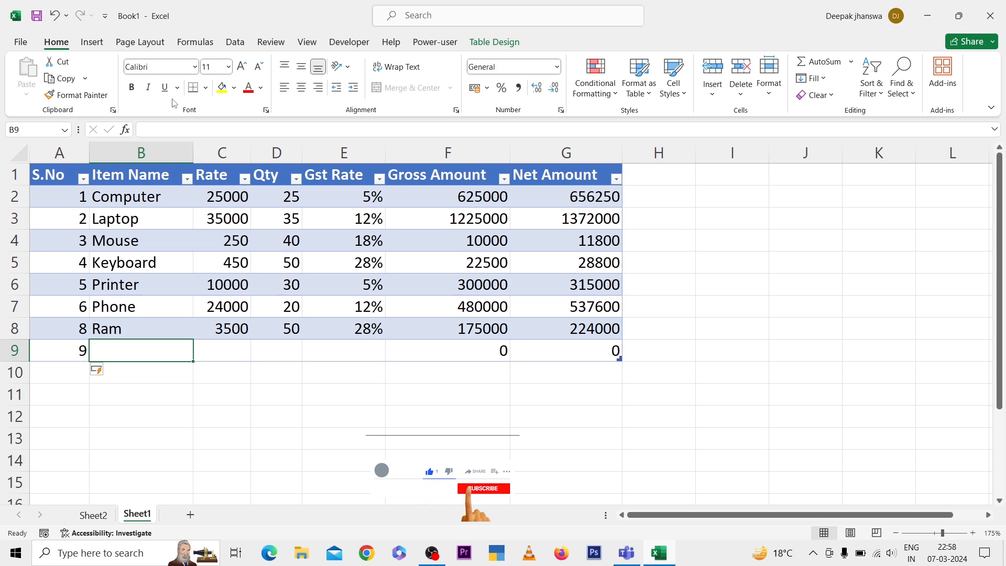
# Enter Cpu as the item name in cell B9
pyautogui.write('Mouse')
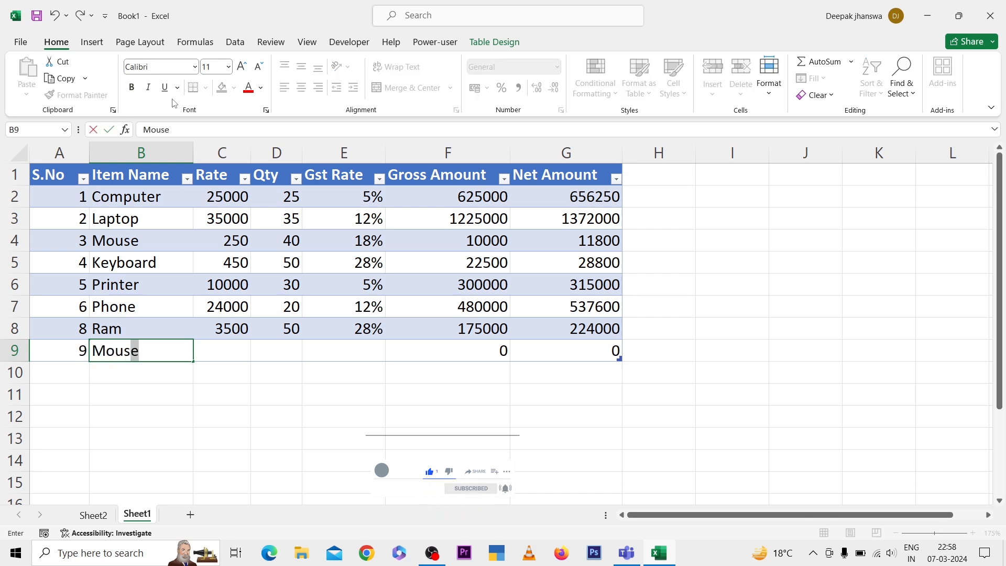
pyautogui.press('BackSpace')
pyautogui.press('BackSpace')
pyautogui.press('BackSpace')
pyautogui.press('BackSpace')
pyautogui.press('BackSpace')
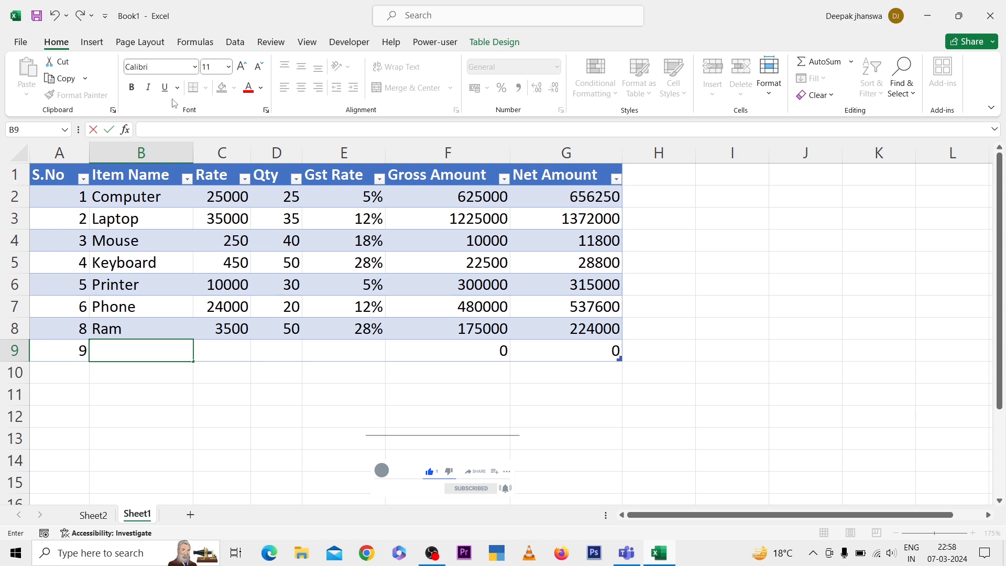
pyautogui.write('C')
pyautogui.write('opu')
pyautogui.press('BackSpace')
pyautogui.press('BackSpace')
pyautogui.press('BackSpace')
pyautogui.write('pu')
pyautogui.press('Tab')
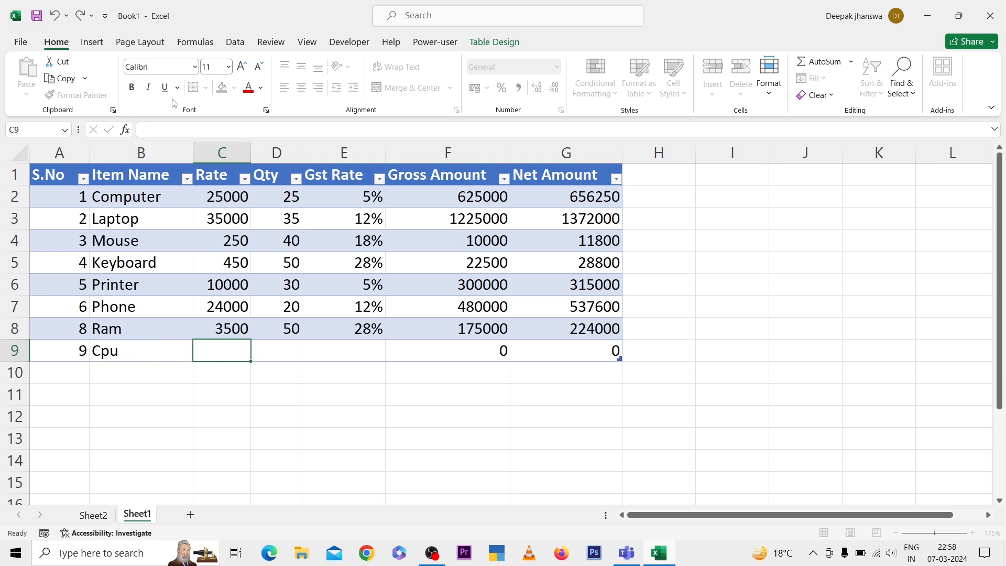
# Fill in the Cpu row with rate 4500, quantity 41 and GST rate 5%
pyautogui.write('4500')
pyautogui.press('Tab')
pyautogui.write('41')
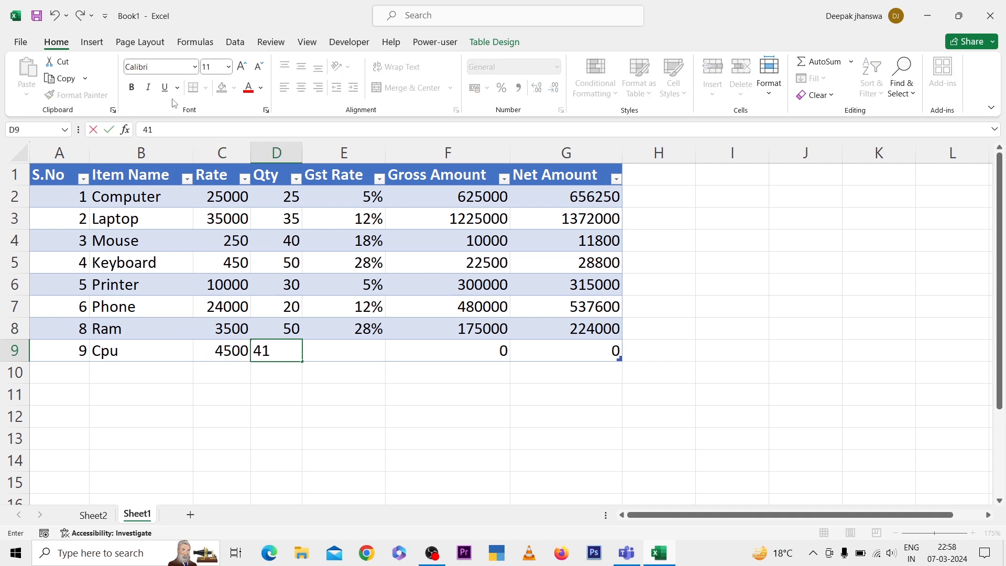
pyautogui.press('Tab')
pyautogui.write('5%')
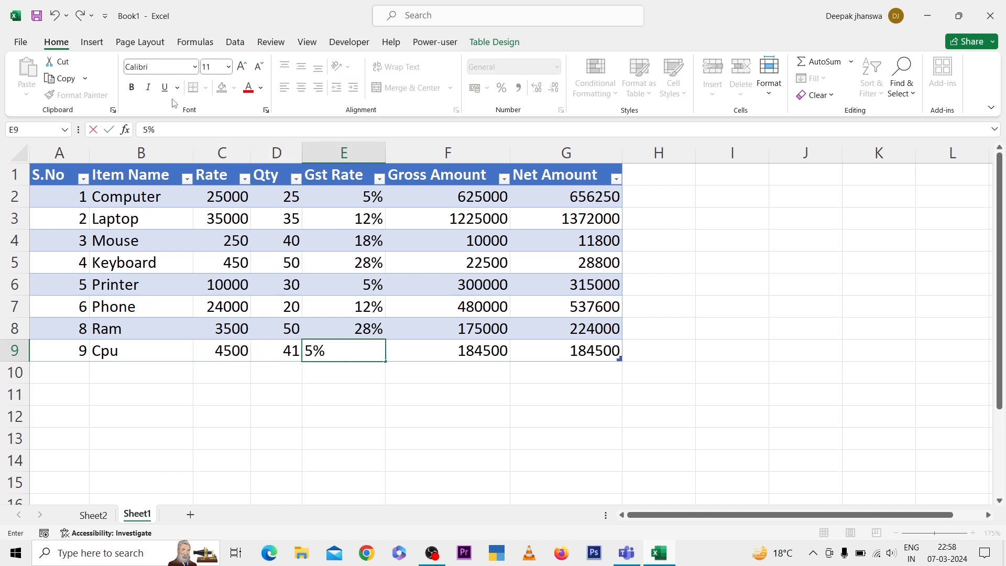
pyautogui.press('Tab')
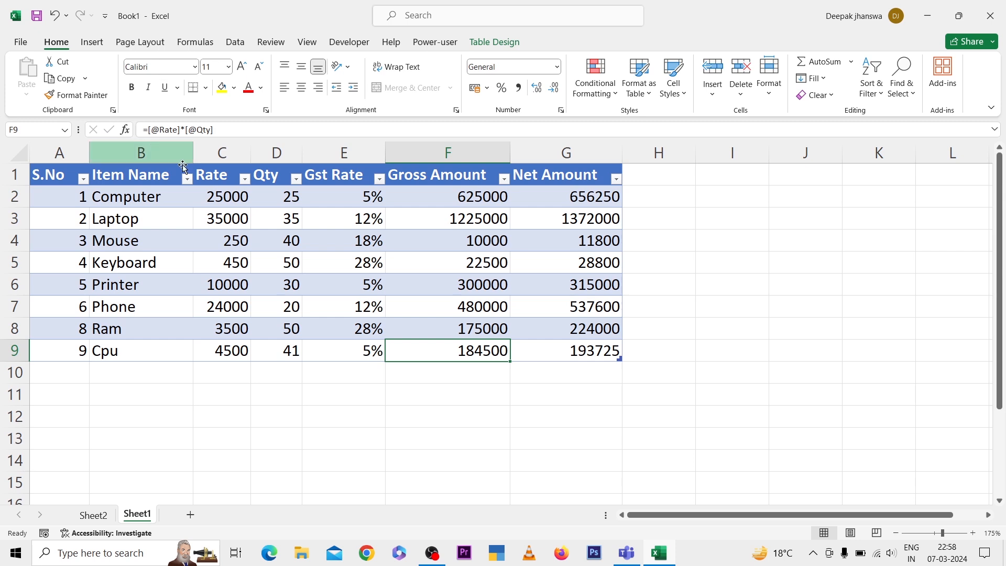
# Convert the item table to a normal range
pyautogui.click(304, 262)
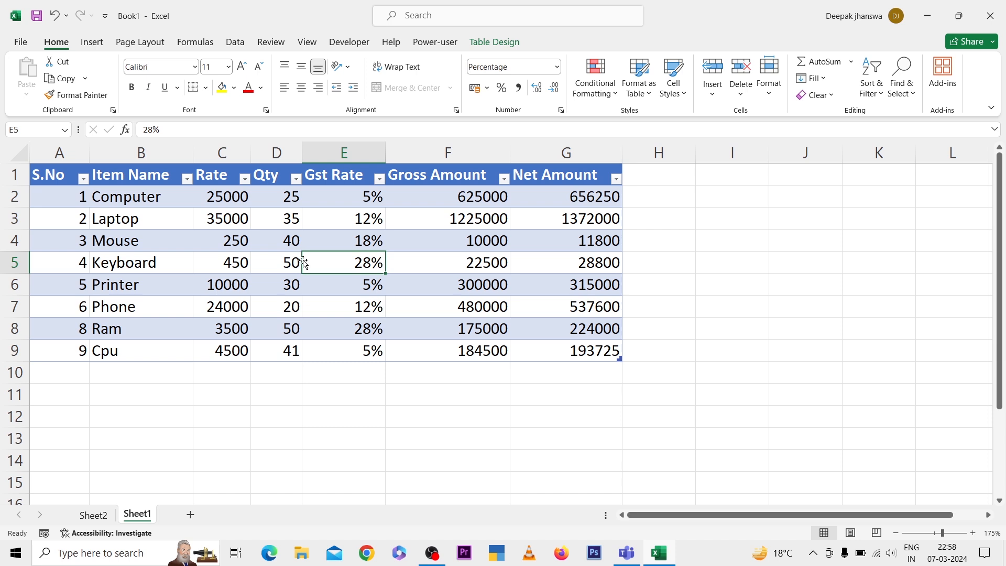
pyautogui.click(495, 42)
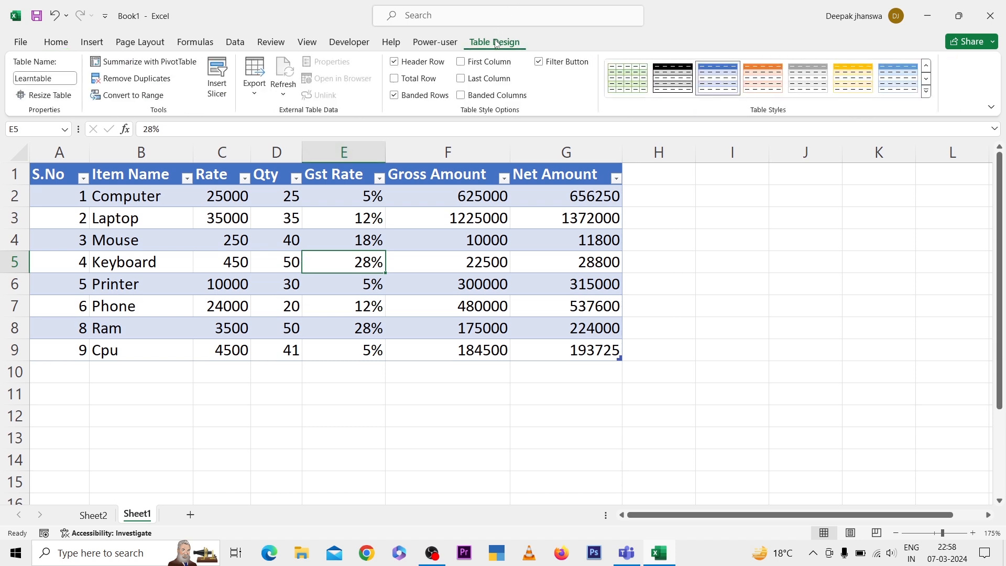
pyautogui.click(135, 96)
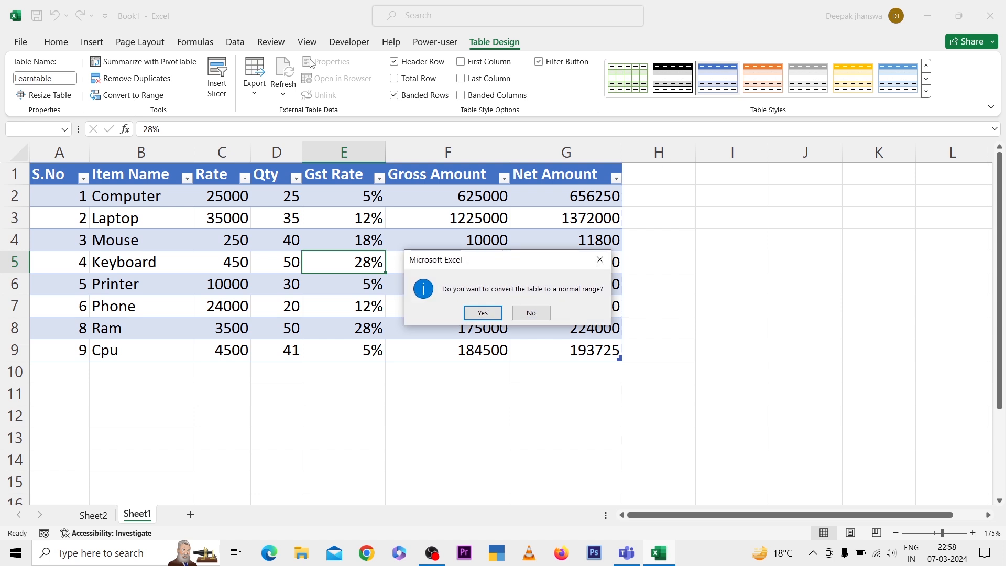
pyautogui.click(483, 312)
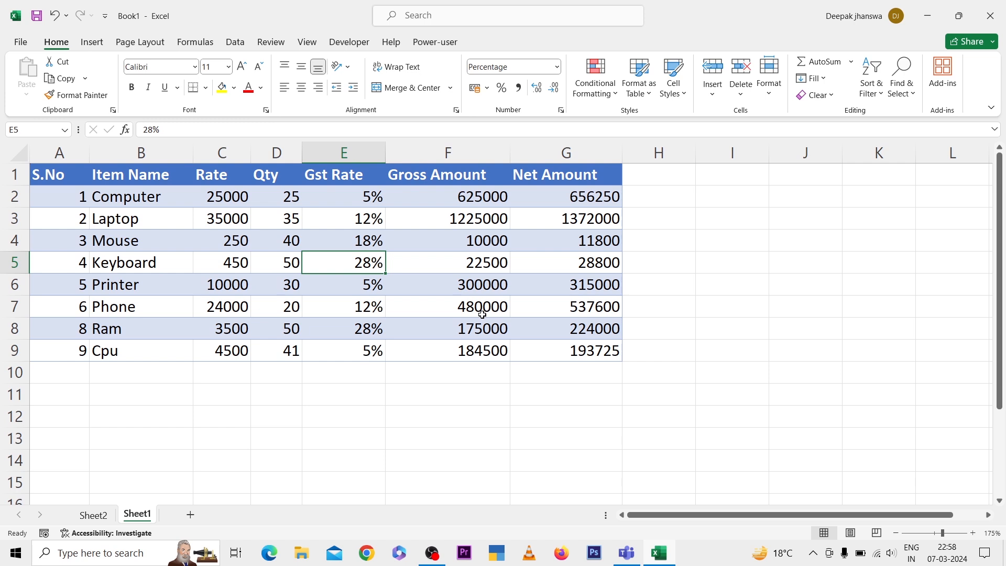
# Enter serial number 10 in cell A10, directly below the converted range
pyautogui.press('Down')
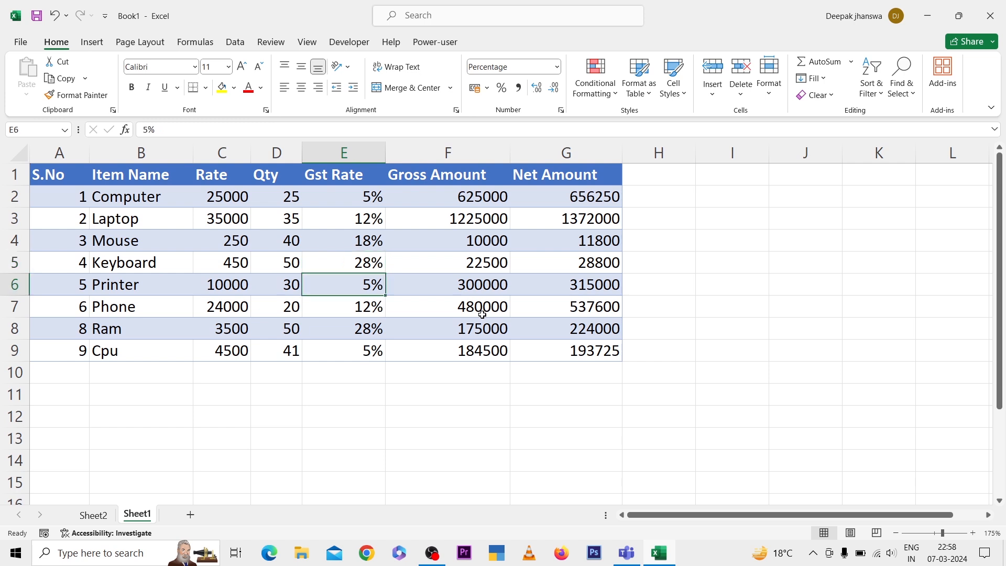
pyautogui.press('Home')
pyautogui.press('Down')
pyautogui.press('Down')
pyautogui.press('Down')
pyautogui.press('Down')
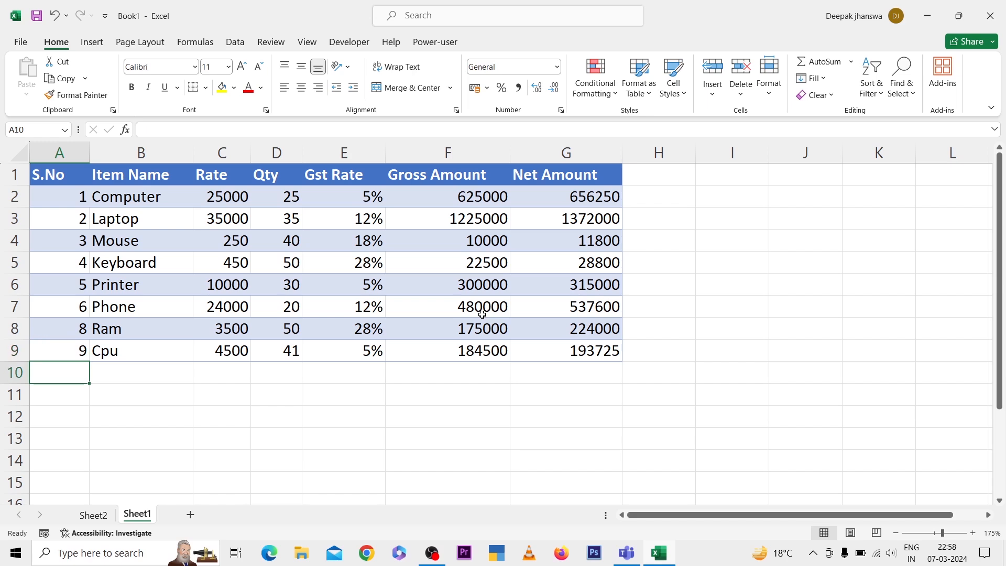
pyautogui.write('10')
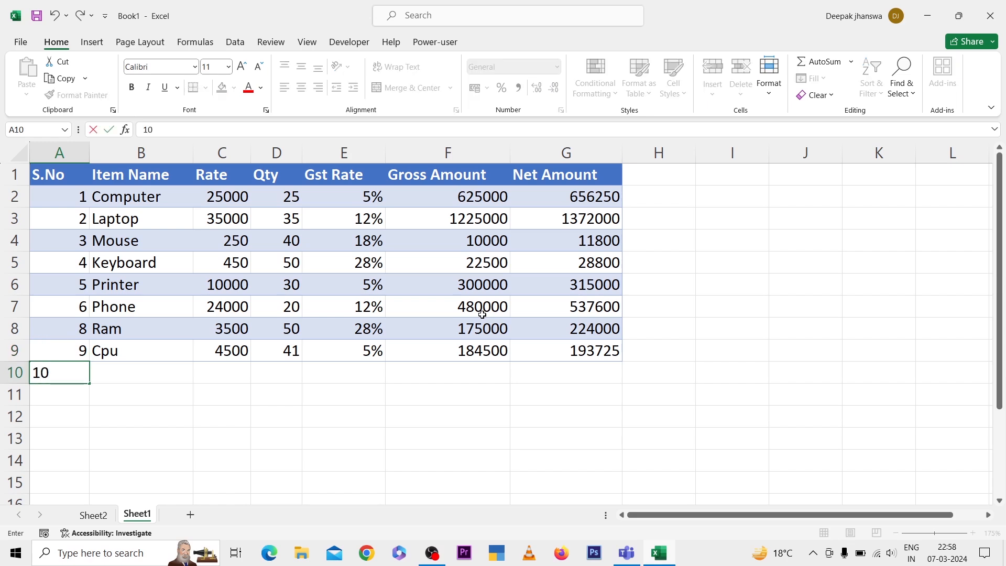
pyautogui.press('Return')
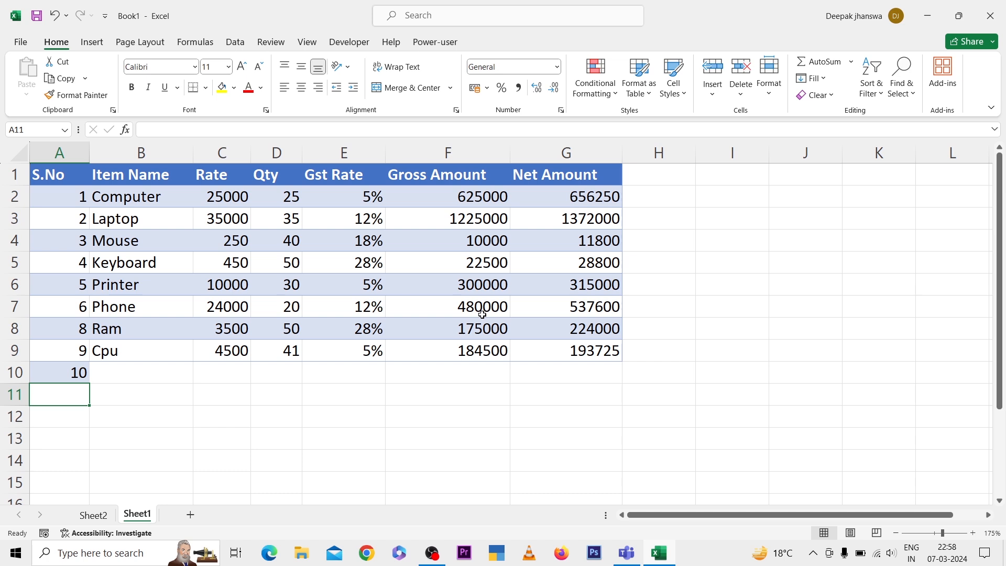
# Complete the input columns of row 10 with item name Toy Car, rate 5500, quantity 50 and GST rate 6%
pyautogui.press('Up')
pyautogui.press('Right')
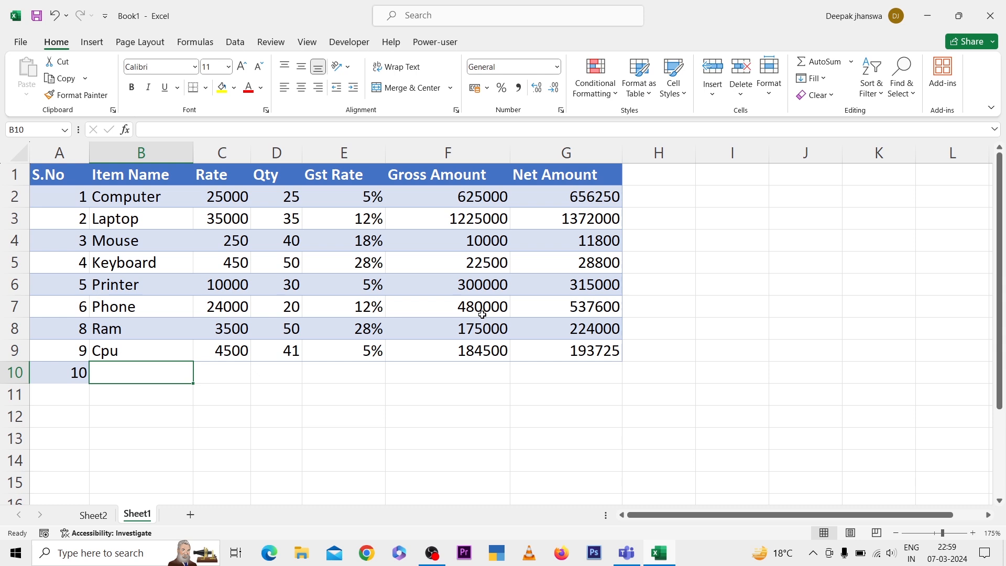
pyautogui.write('Toy Car')
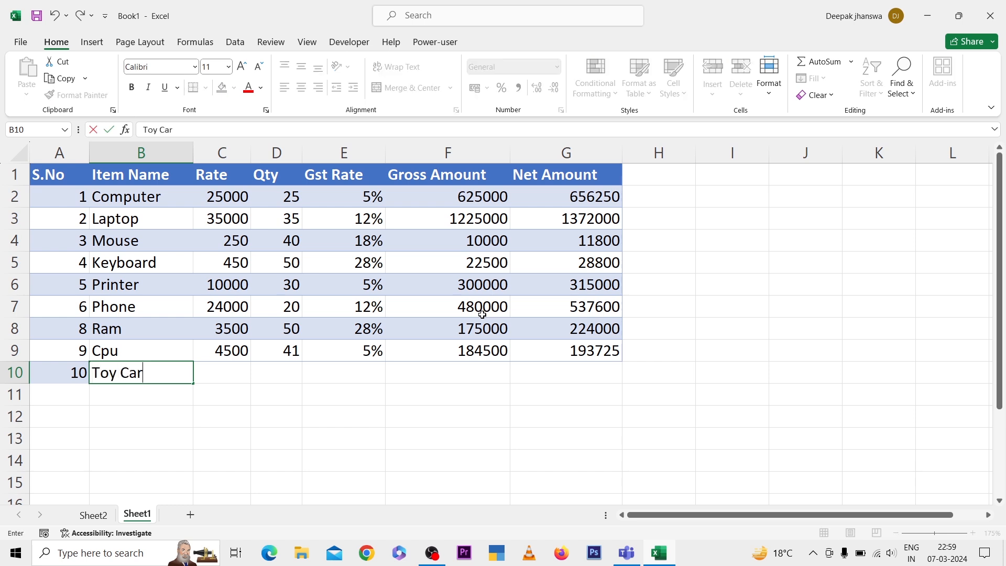
pyautogui.press('Tab')
pyautogui.write('5500')
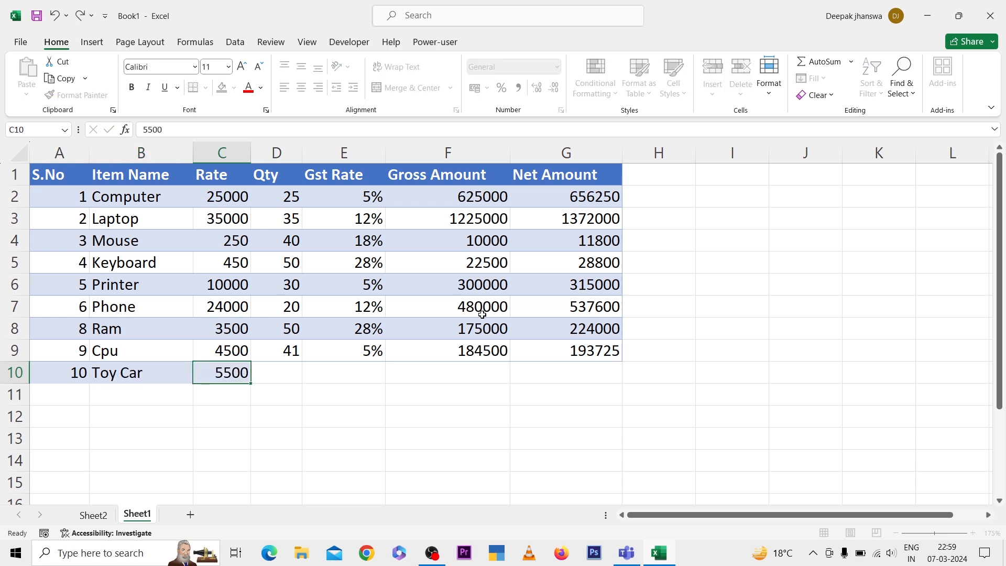
pyautogui.press('Tab')
pyautogui.write('50')
pyautogui.press('Tab')
pyautogui.write('6%')
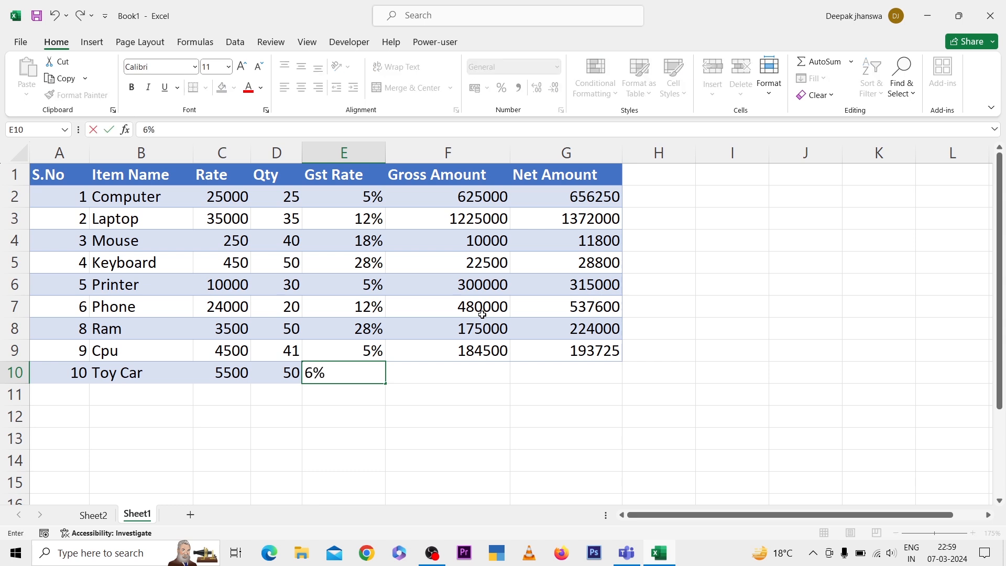
pyautogui.press('Tab')
pyautogui.write('=')
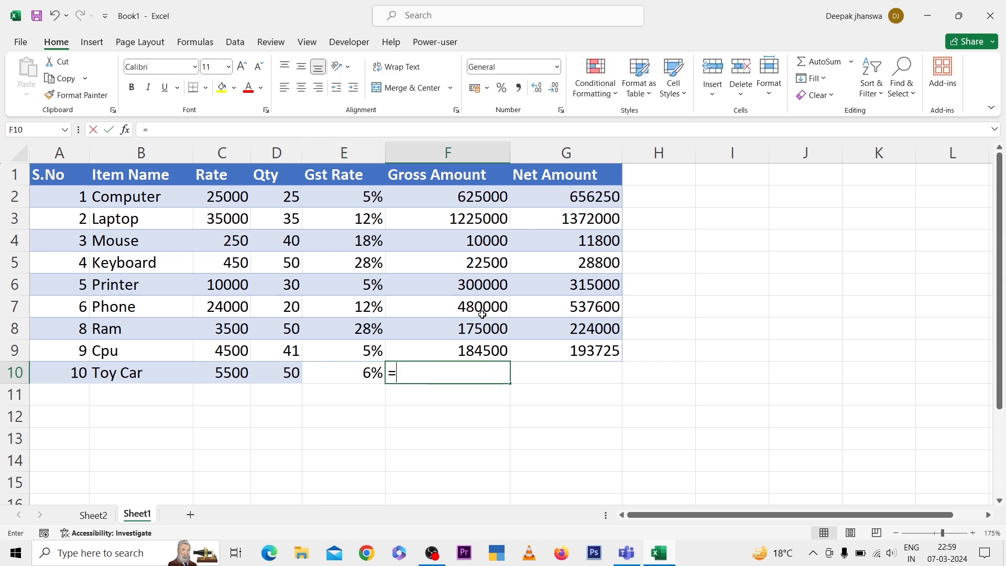
pyautogui.press('Left')
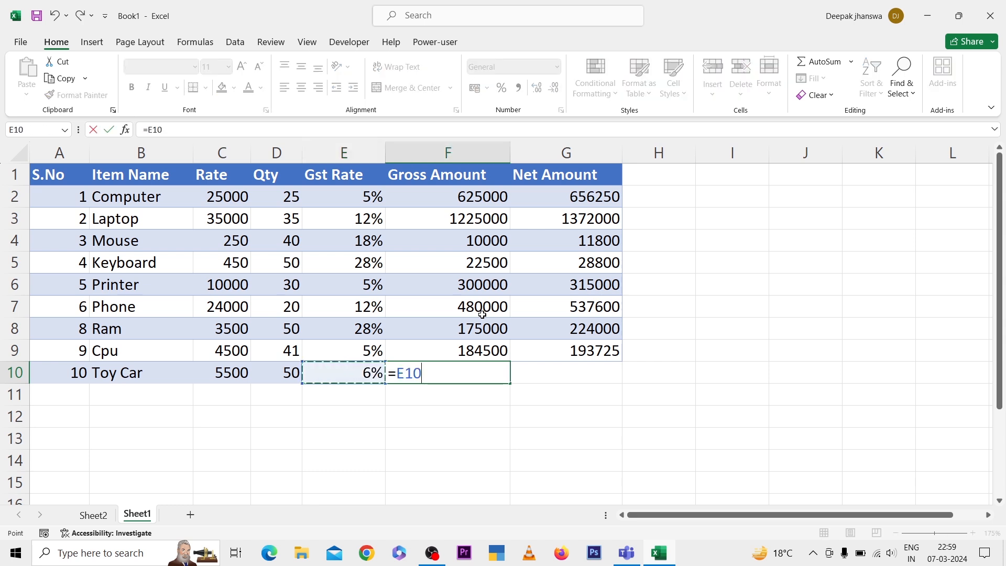
pyautogui.press('Escape')
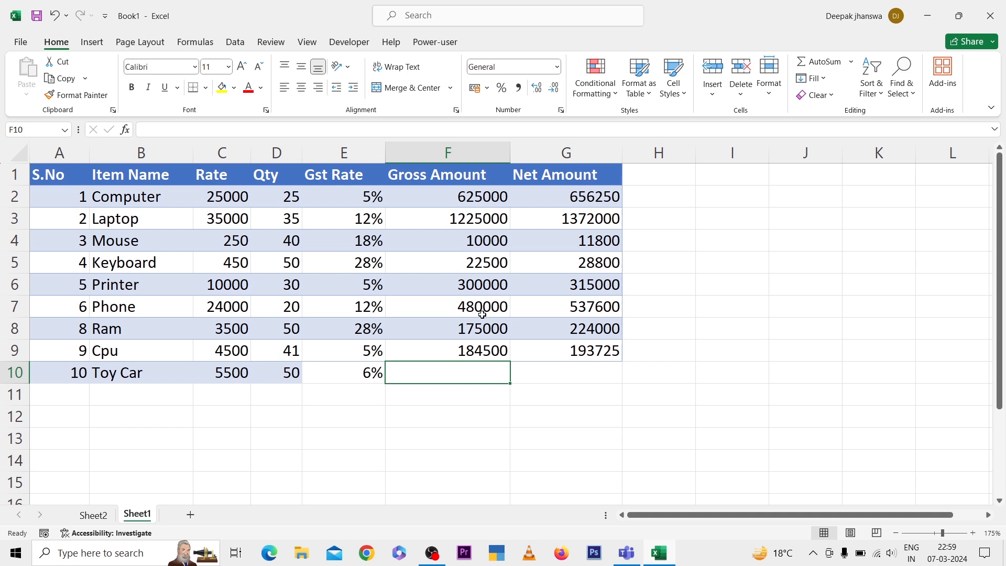
# Inspect the Gross Amount formula in cell F9 and the cells it references
pyautogui.press('Up')
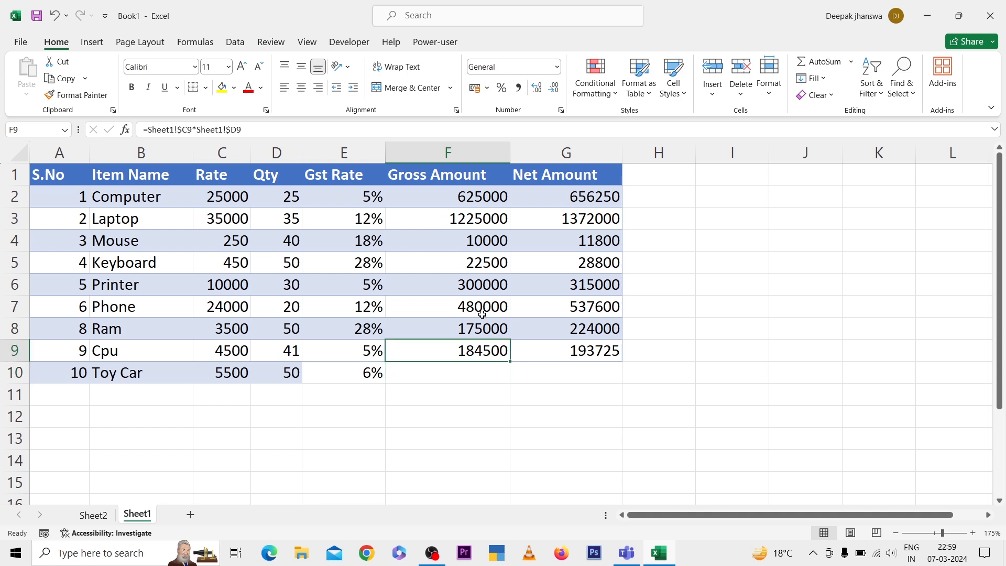
pyautogui.press('F2')
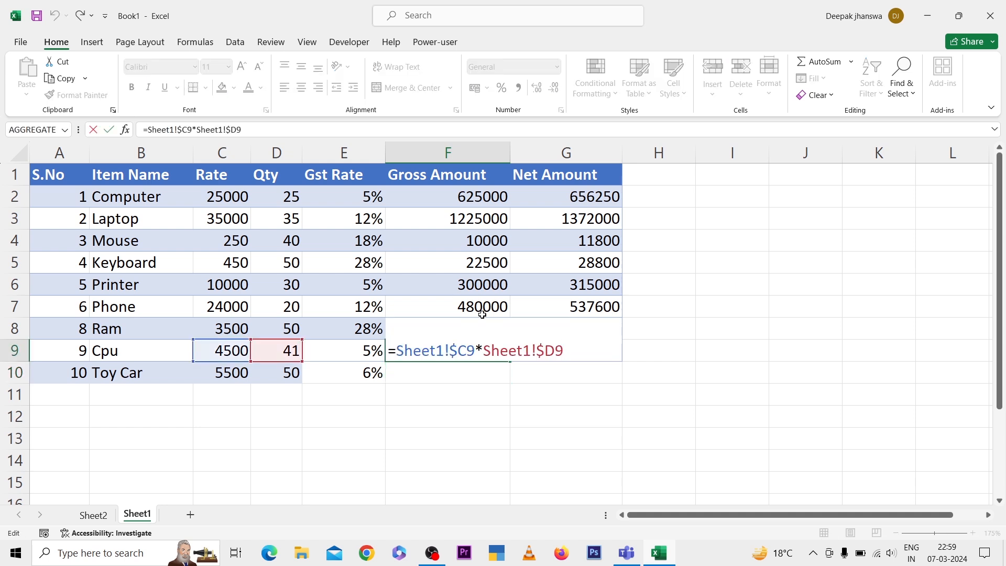
pyautogui.hotkey('ctrl', 'Return')
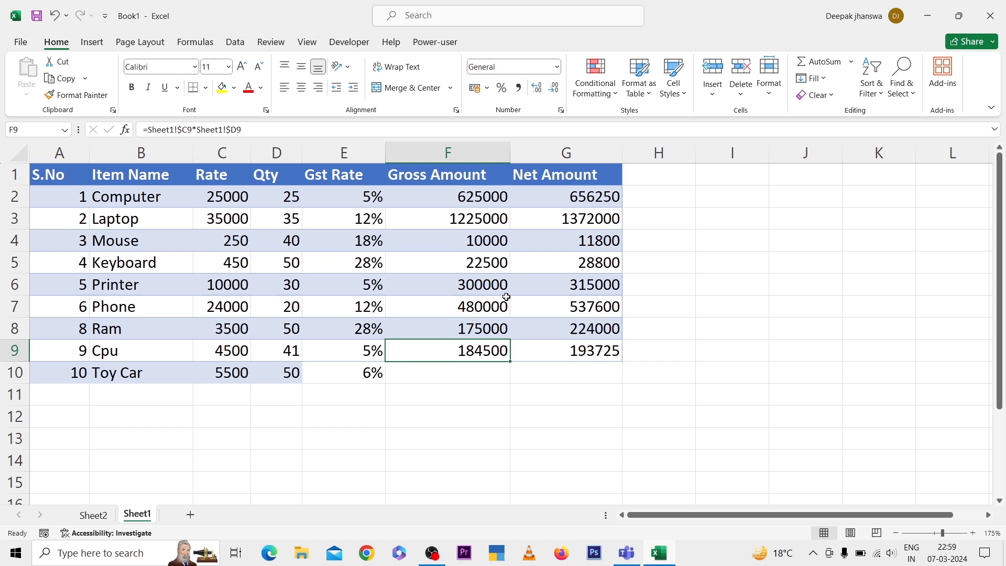
# Turn the item data range A1:G10 back into a table with a header row
pyautogui.click(381, 290)
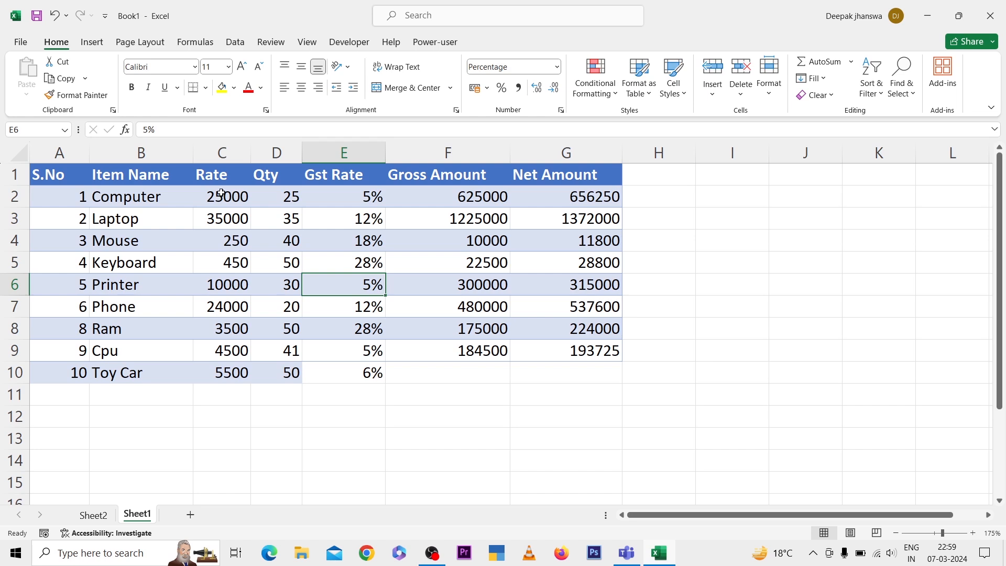
pyautogui.click(92, 42)
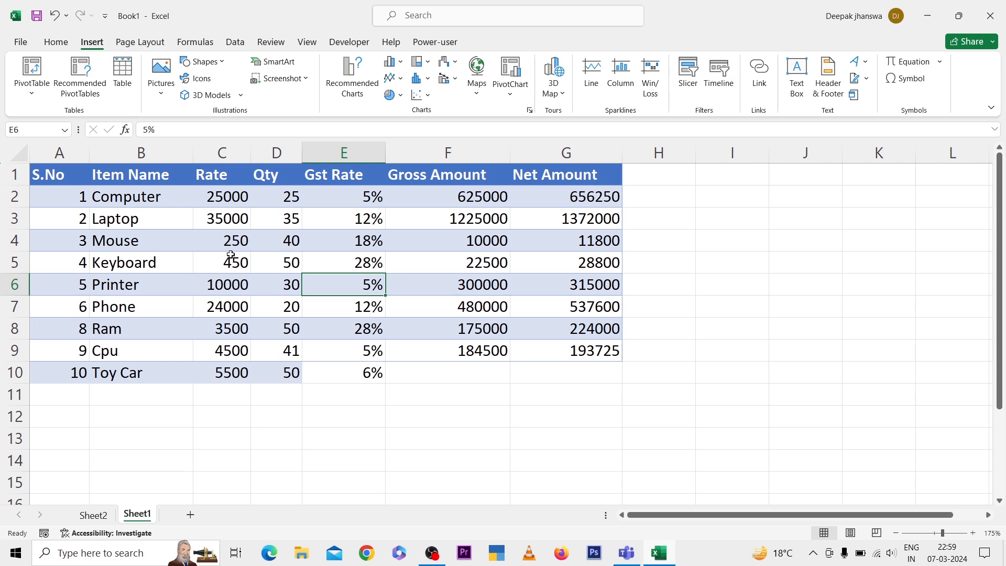
pyautogui.hotkey('ctrl', 't')
pyautogui.press('Return')
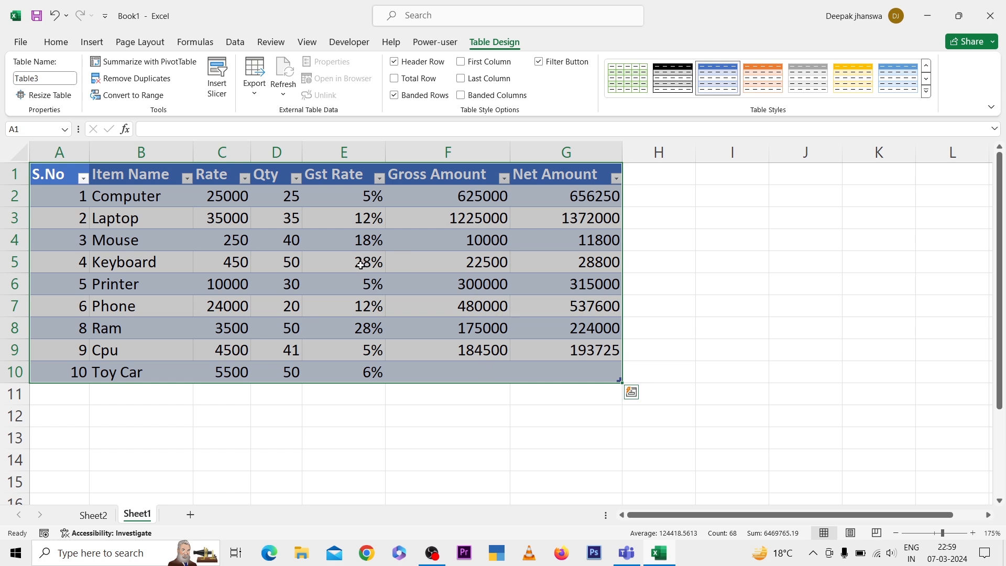
# Insert slicers for Item Name and Gst Rate and place the Gst Rate slicer beside the table over columns H to J
pyautogui.click(312, 273)
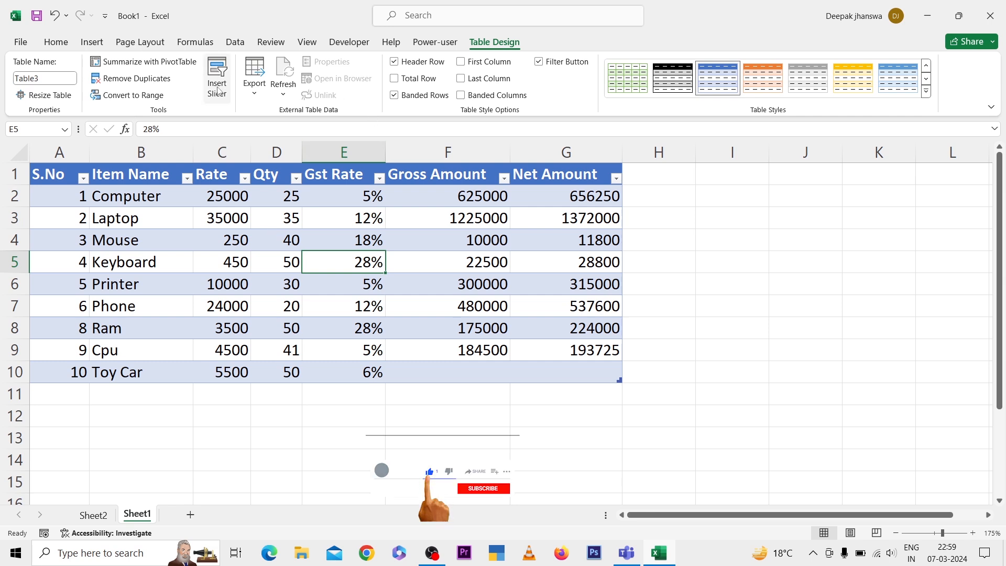
pyautogui.click(219, 69)
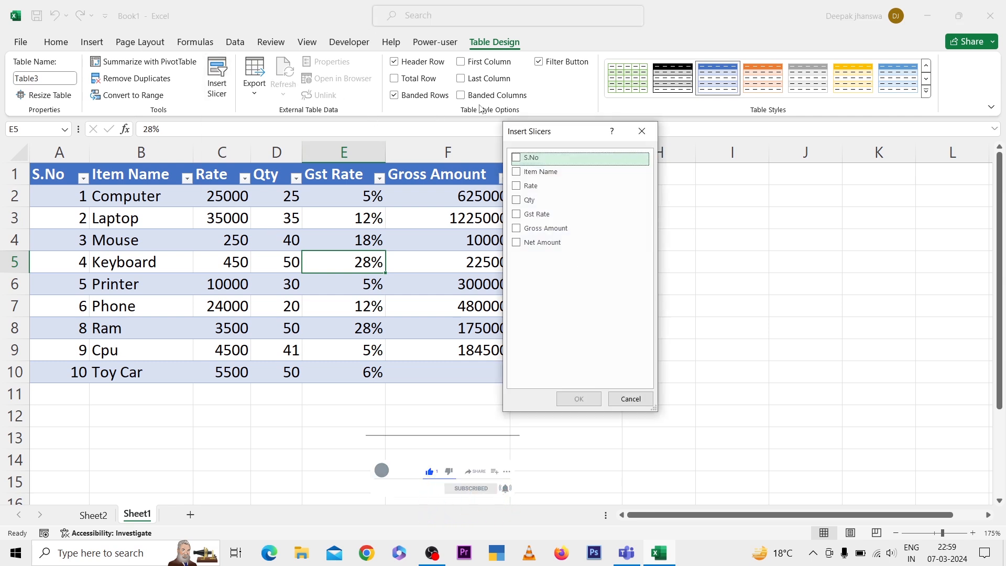
pyautogui.click(518, 173)
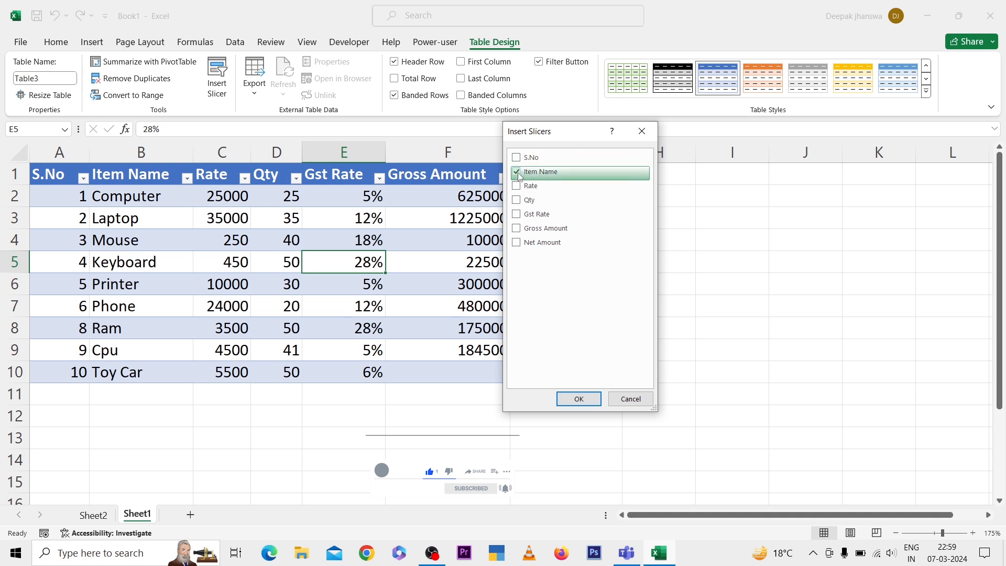
pyautogui.click(517, 215)
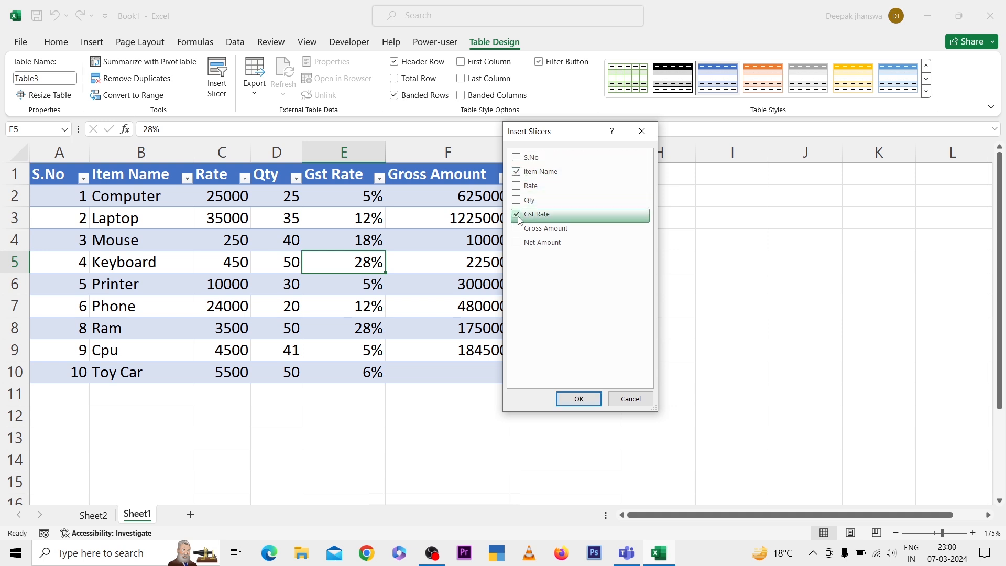
pyautogui.click(579, 400)
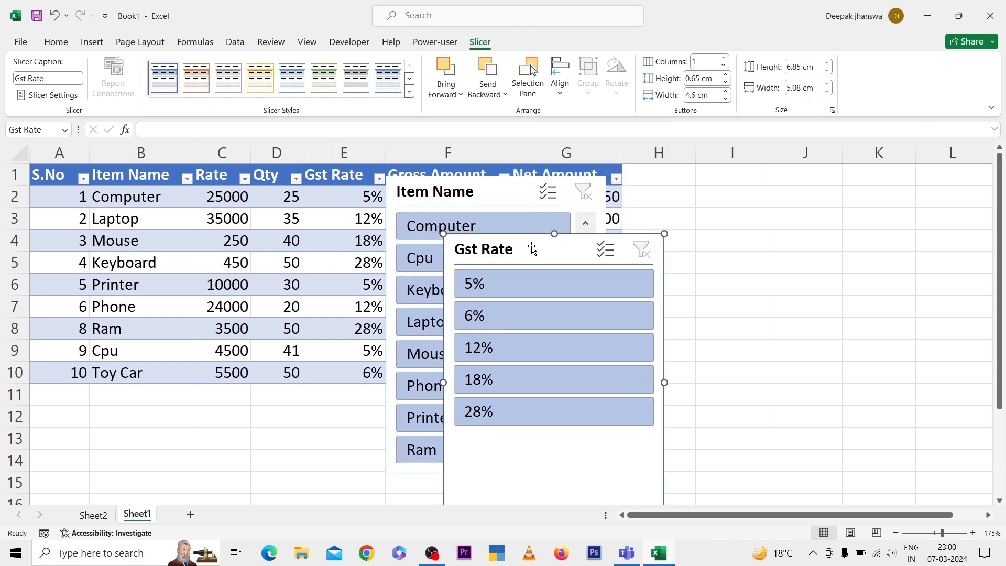
pyautogui.moveTo(532, 249); pyautogui.dragTo(728, 177)
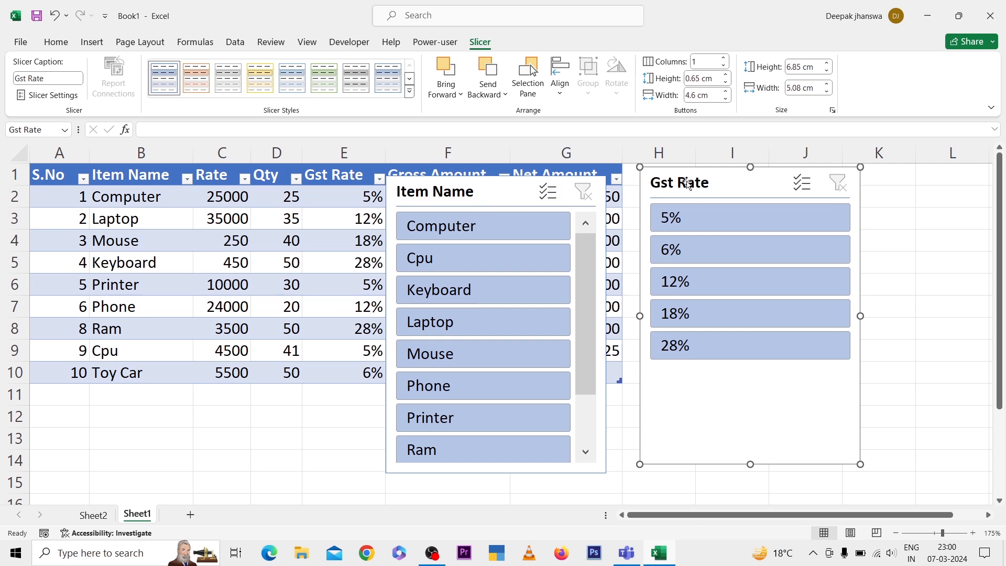
# Filter the table to GST rates 5% and 12% using slicer multi-select, with the Item Name slicer moved below the filtered rows
pyautogui.click(688, 224)
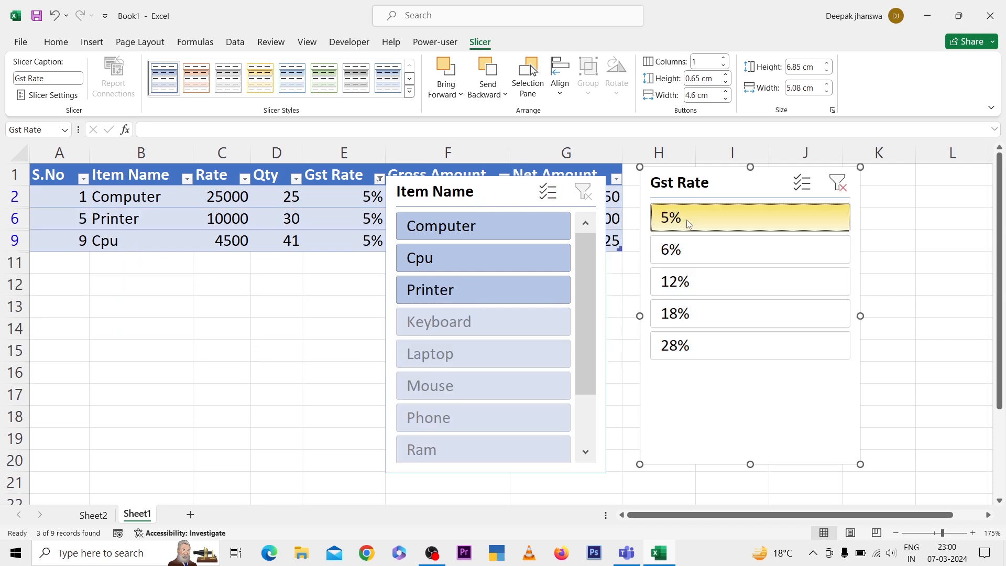
pyautogui.moveTo(501, 194); pyautogui.dragTo(488, 297)
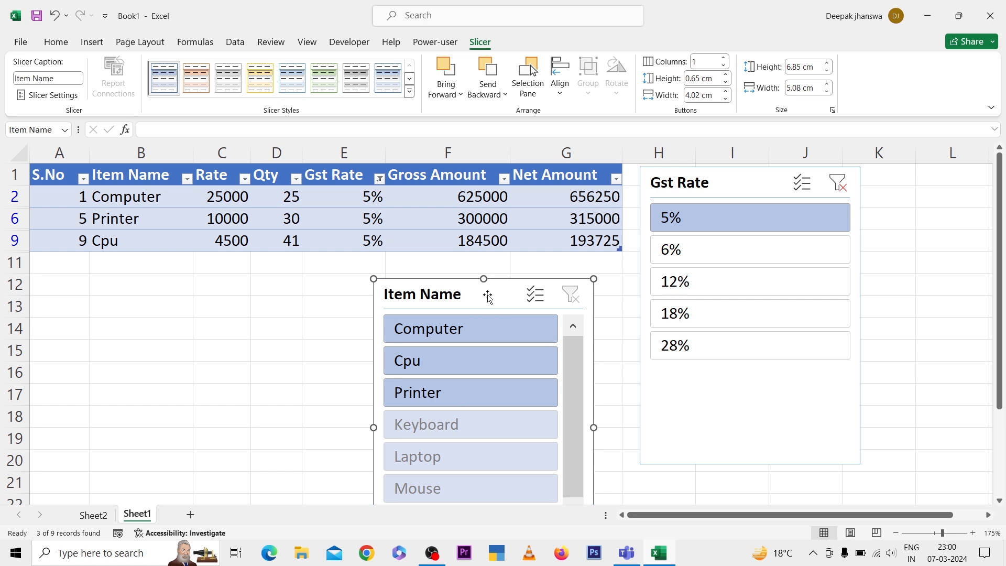
pyautogui.click(801, 188)
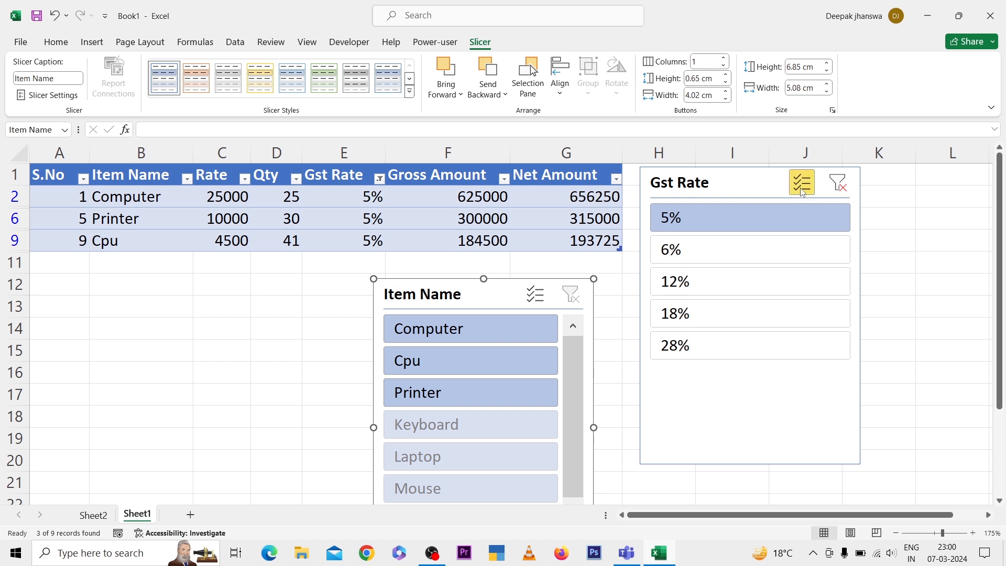
pyautogui.click(687, 295)
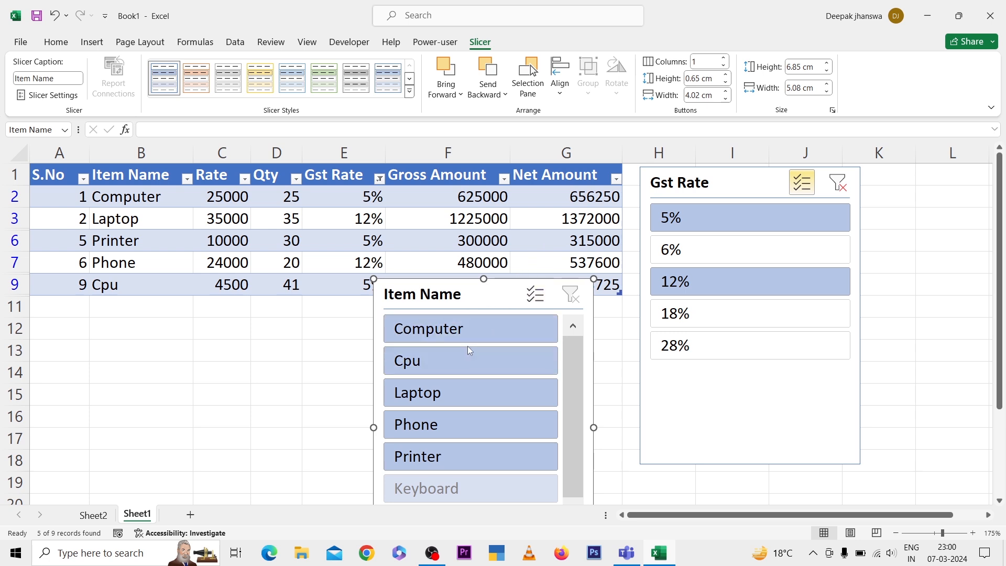
# Narrow the filtered table to the items Laptop, Computer and Cpu using multi-select in the Item Name slicer
pyautogui.click(456, 360)
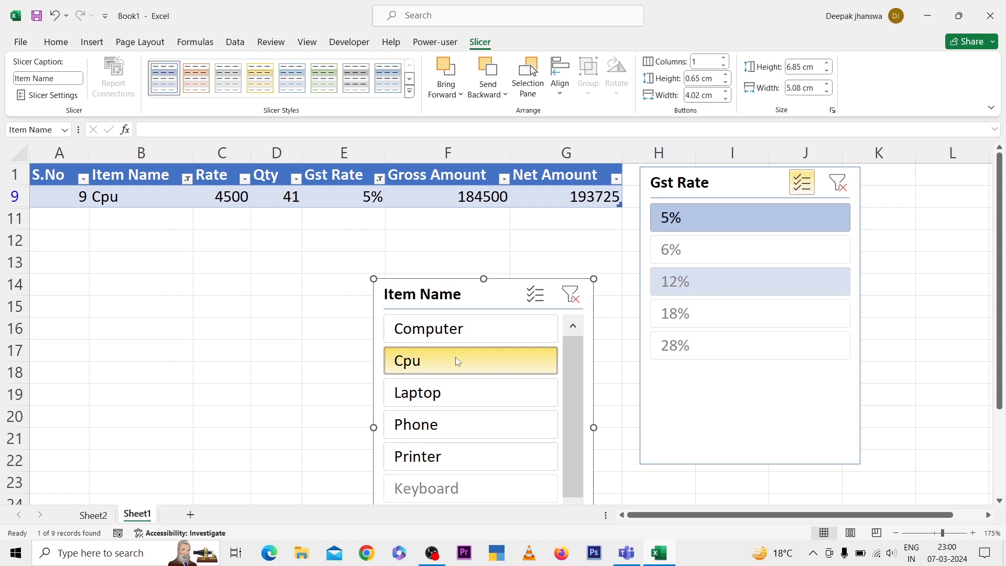
pyautogui.click(442, 391)
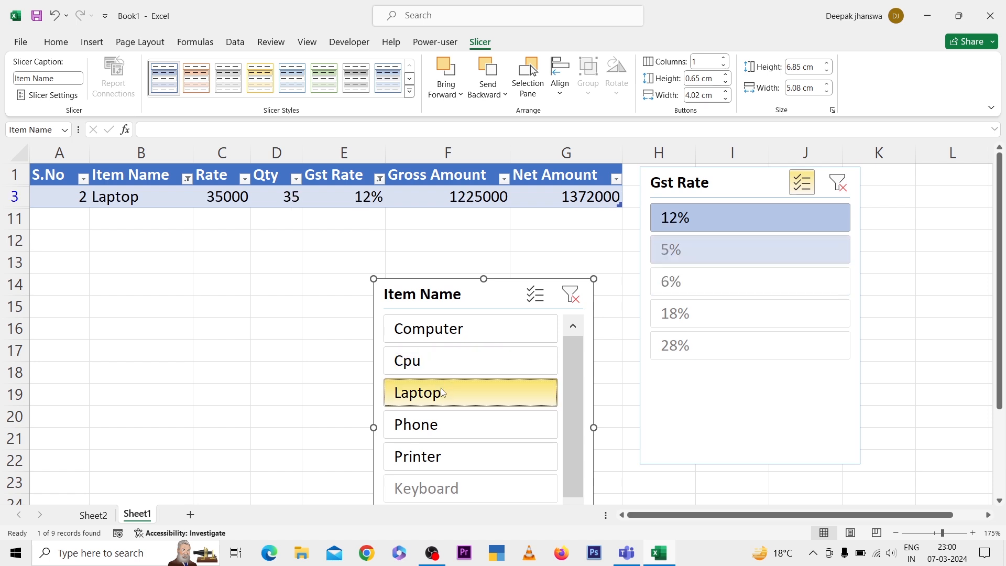
pyautogui.click(545, 301)
pyautogui.click(479, 335)
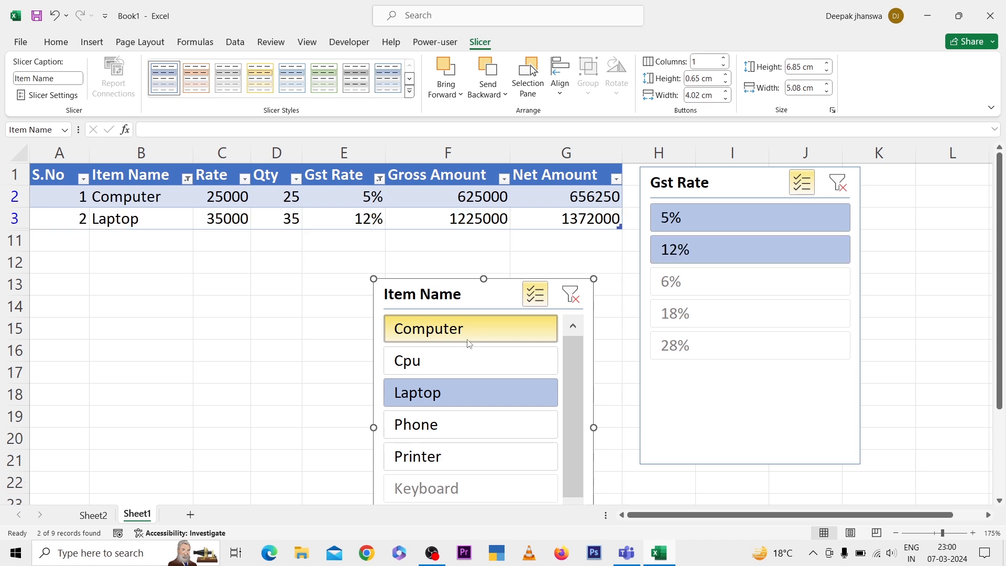
pyautogui.click(450, 364)
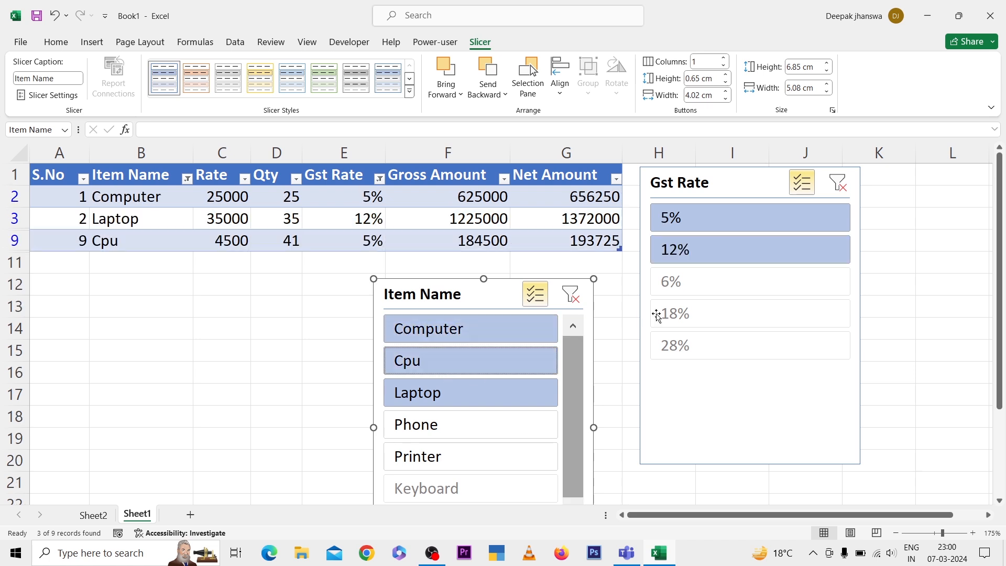
# Clear the filters of both the Gst Rate and Item Name slicers
pyautogui.click(840, 184)
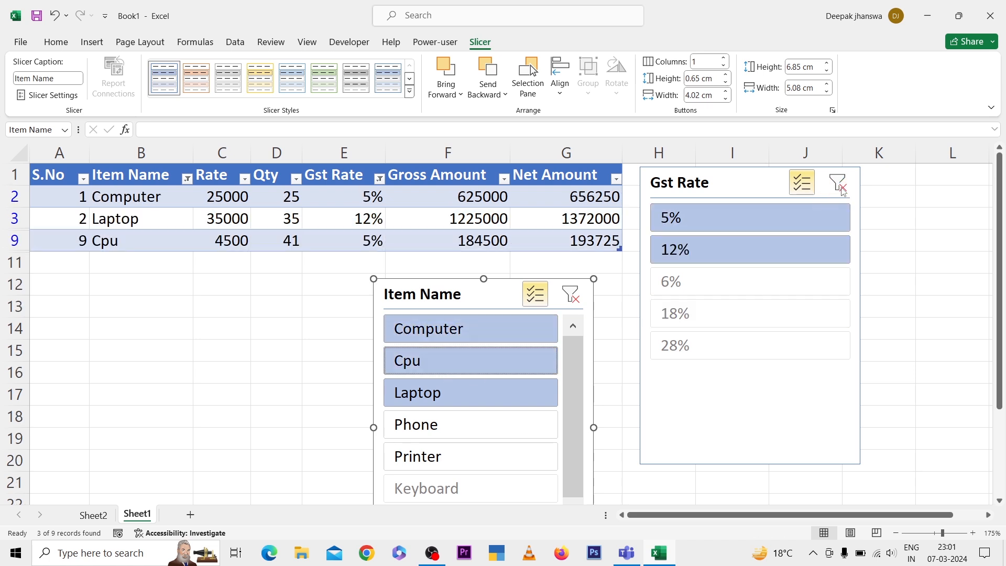
pyautogui.click(572, 295)
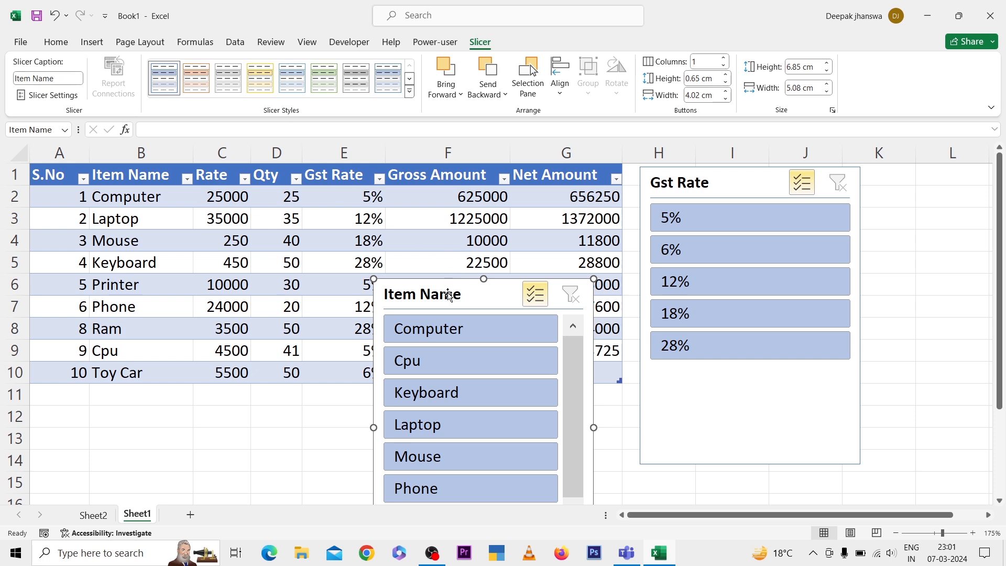
# Try the Gst Rate slicer with its buttons in four columns and return it to one column
pyautogui.click(724, 188)
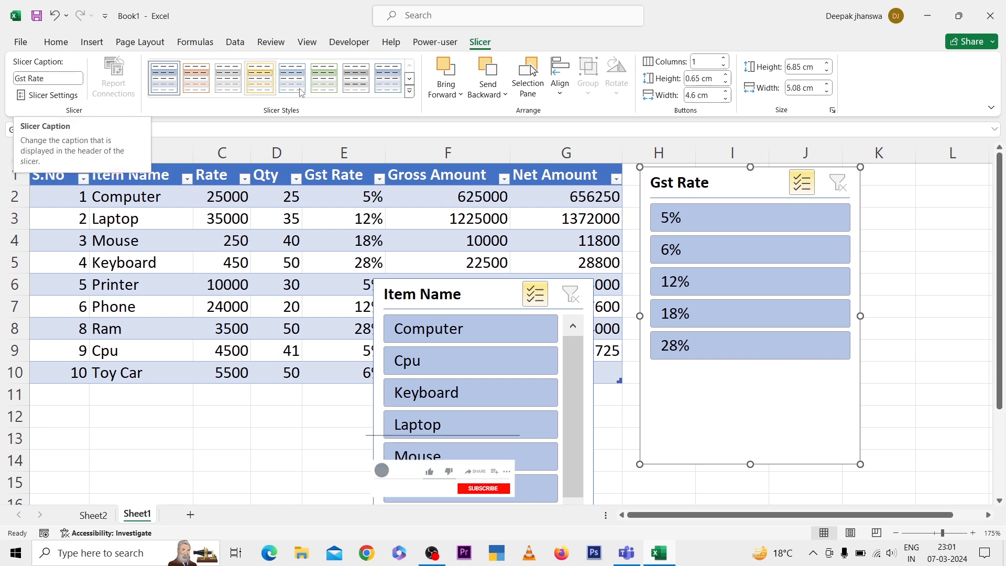
pyautogui.click(724, 59)
pyautogui.click(724, 59)
pyautogui.click(724, 59)
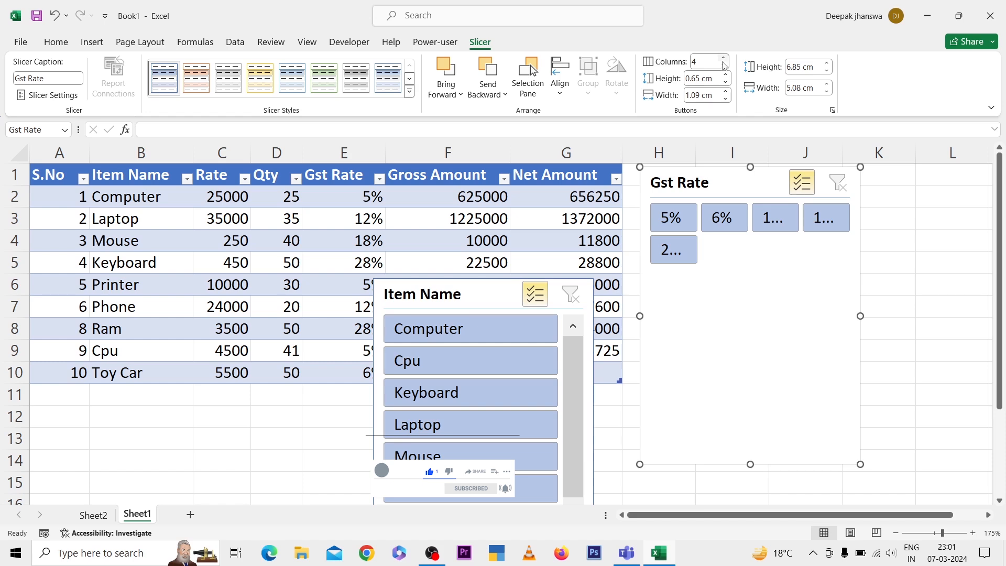
pyautogui.click(723, 65)
pyautogui.click(723, 66)
pyautogui.click(724, 65)
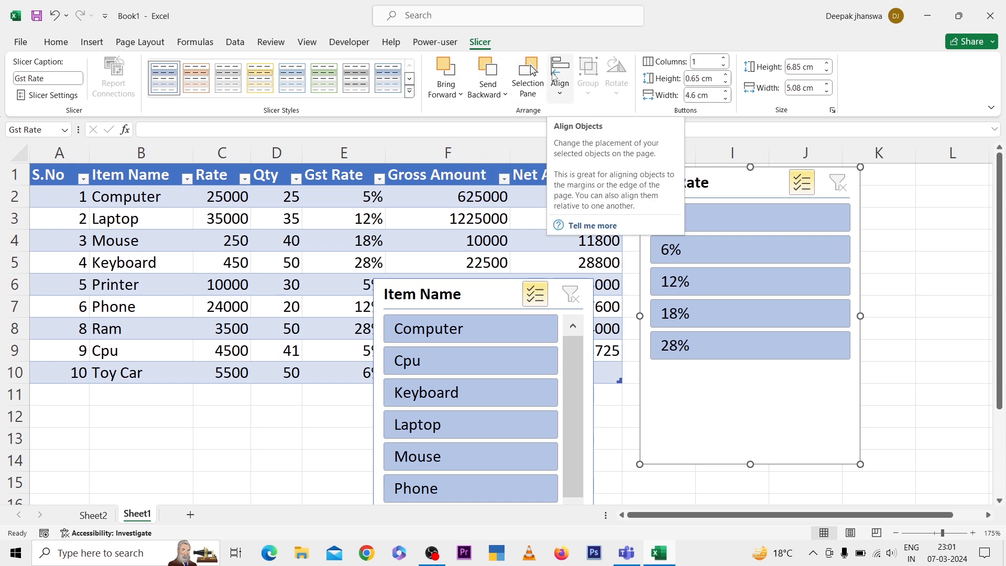
# Look through the available slicer styles and the settings for creating a new slicer style without saving one
pyautogui.click(409, 92)
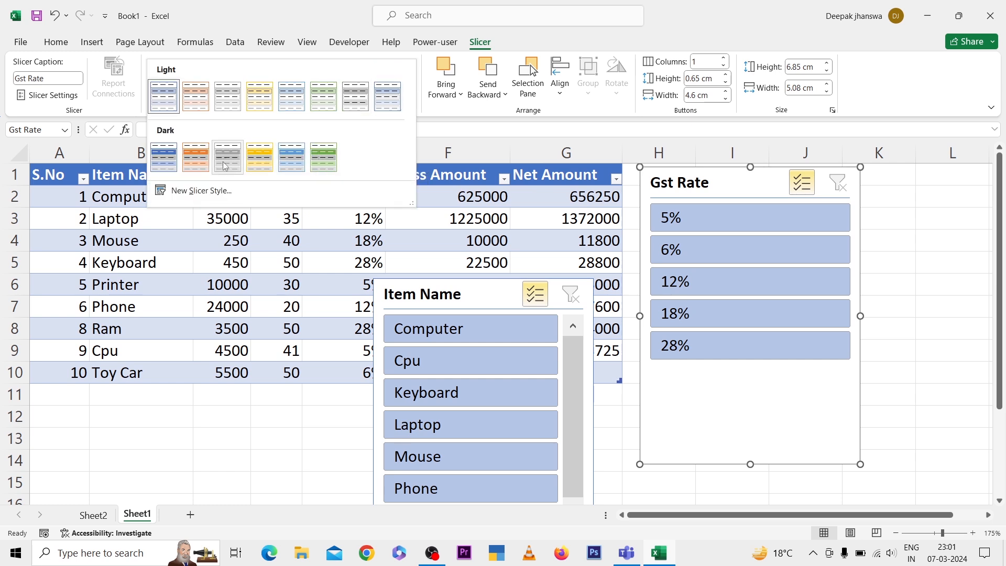
pyautogui.click(219, 191)
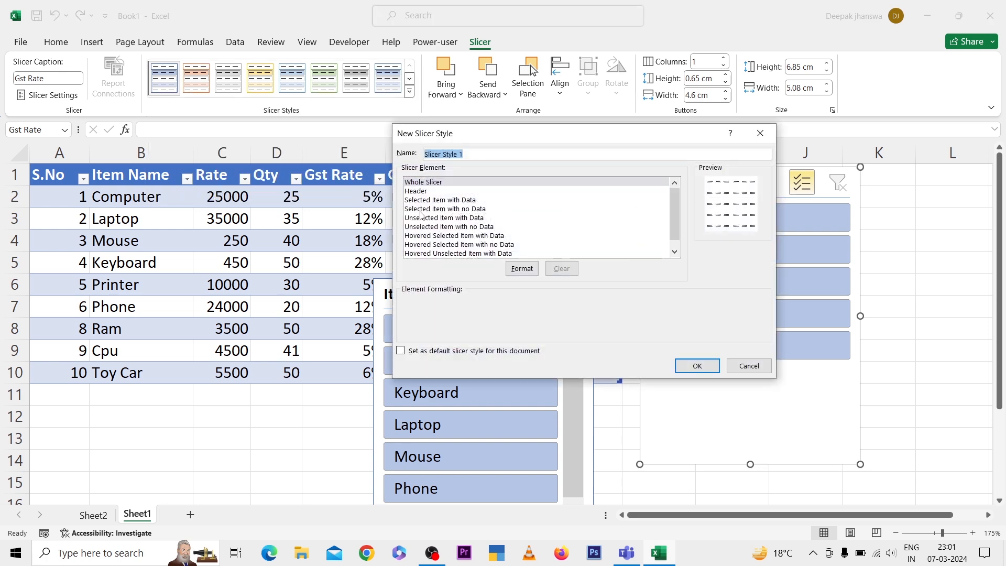
pyautogui.click(748, 365)
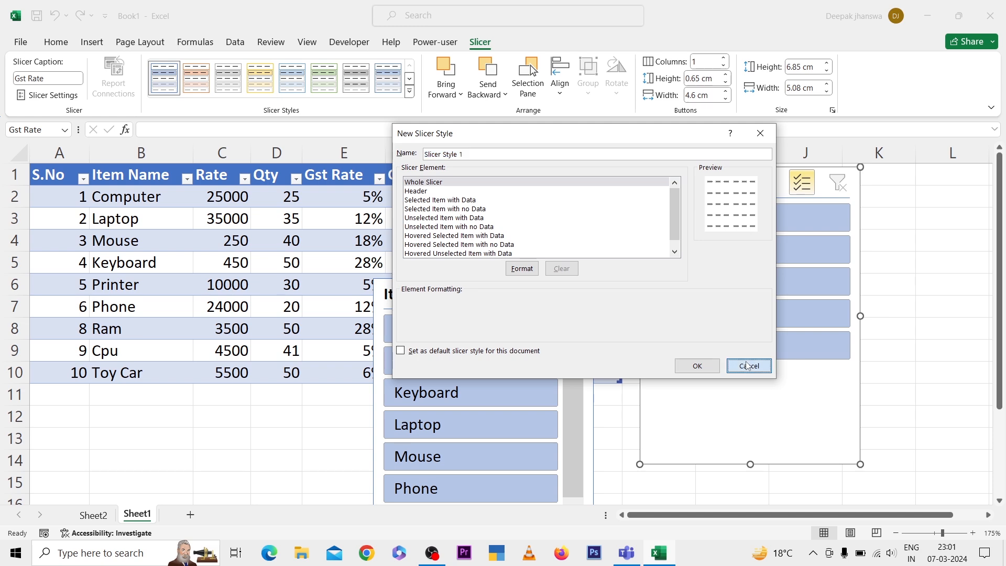
# Delete the Item Name and Gst Rate slicers from the sheet
pyautogui.click(359, 219)
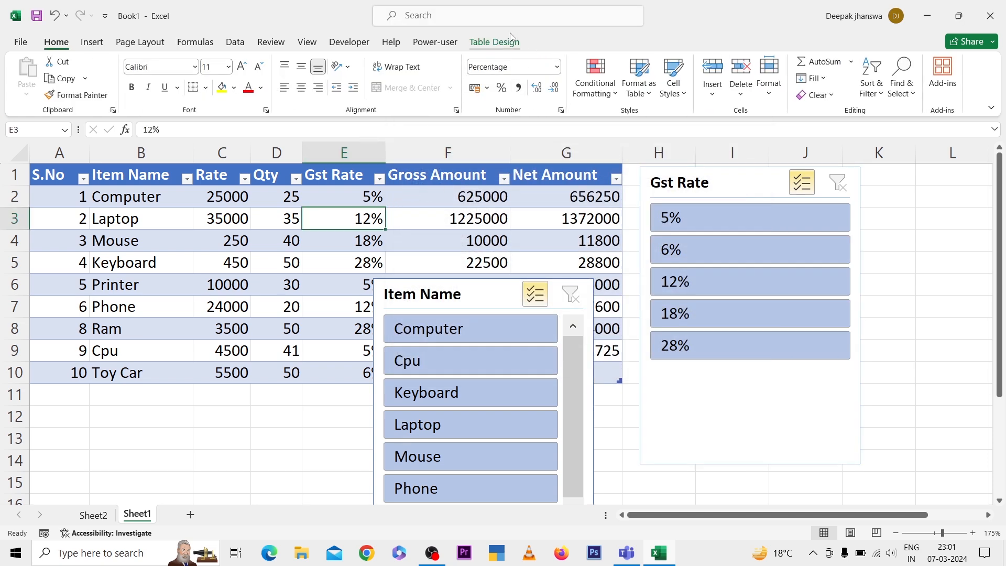
pyautogui.click(495, 43)
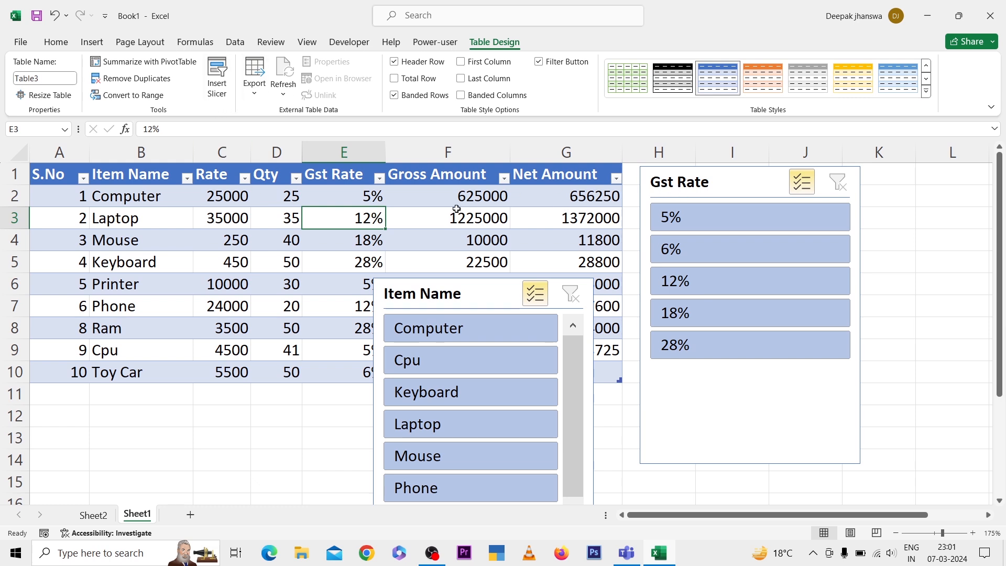
pyautogui.click(420, 215)
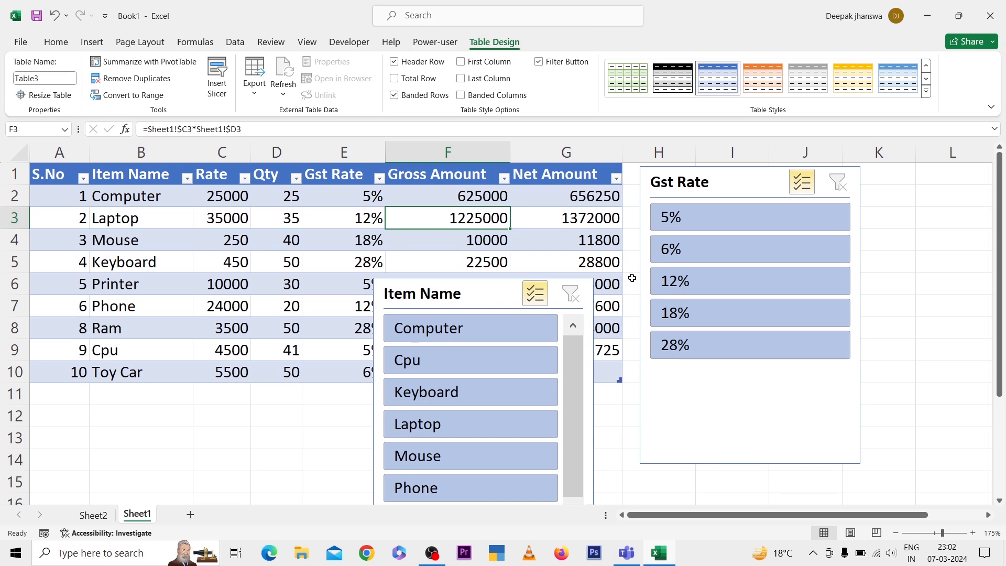
pyautogui.click(481, 297)
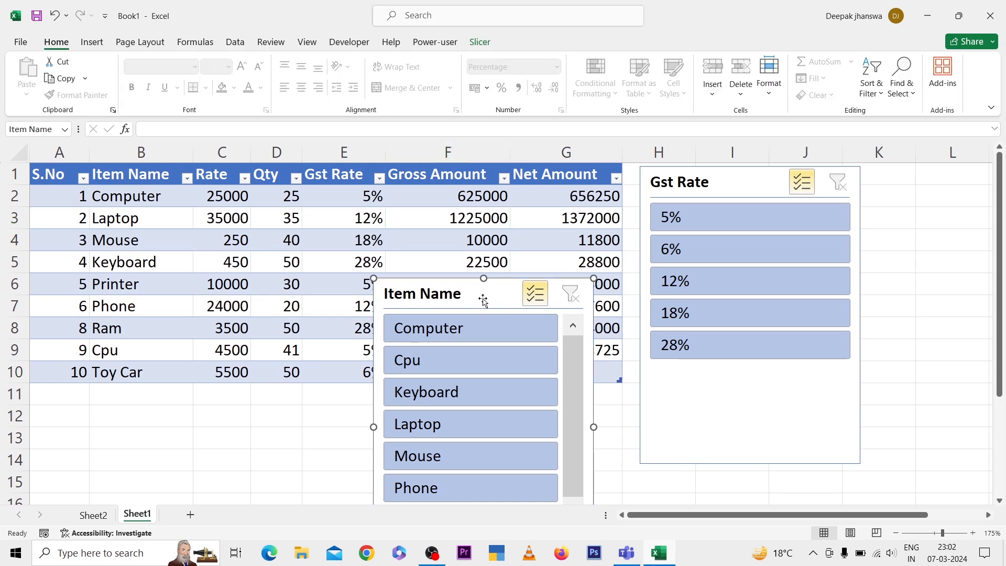
pyautogui.press('Delete')
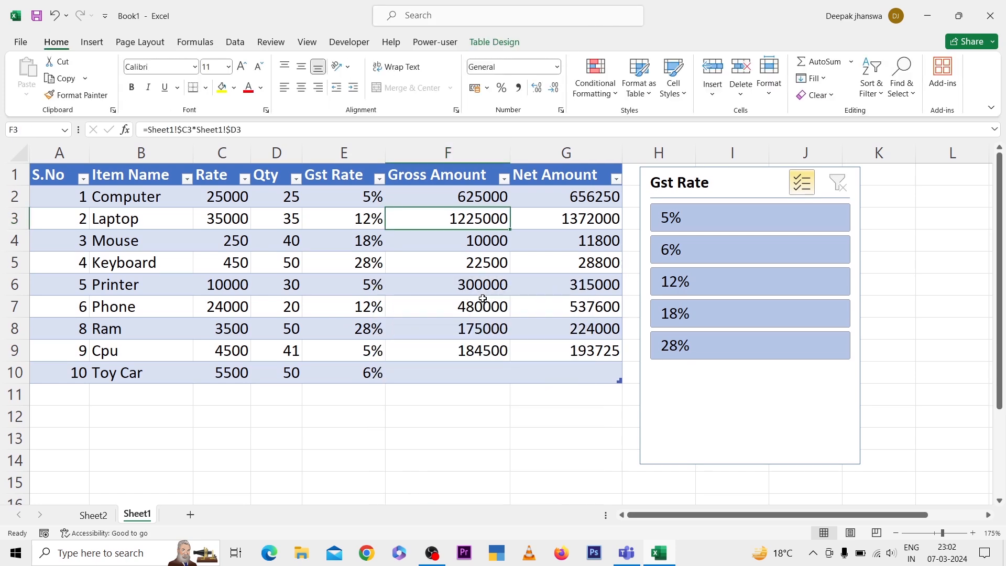
pyautogui.click(756, 183)
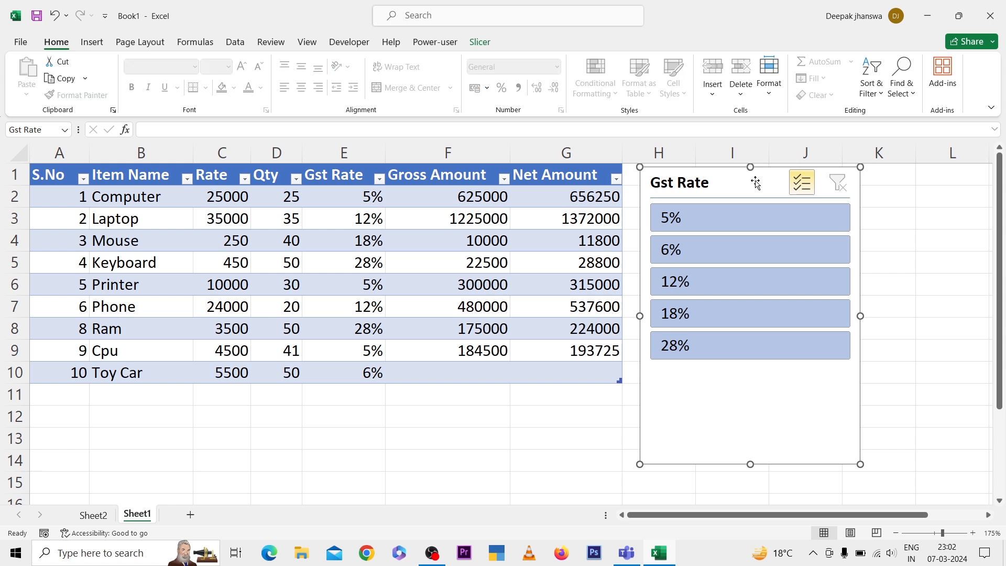
pyautogui.press('Delete')
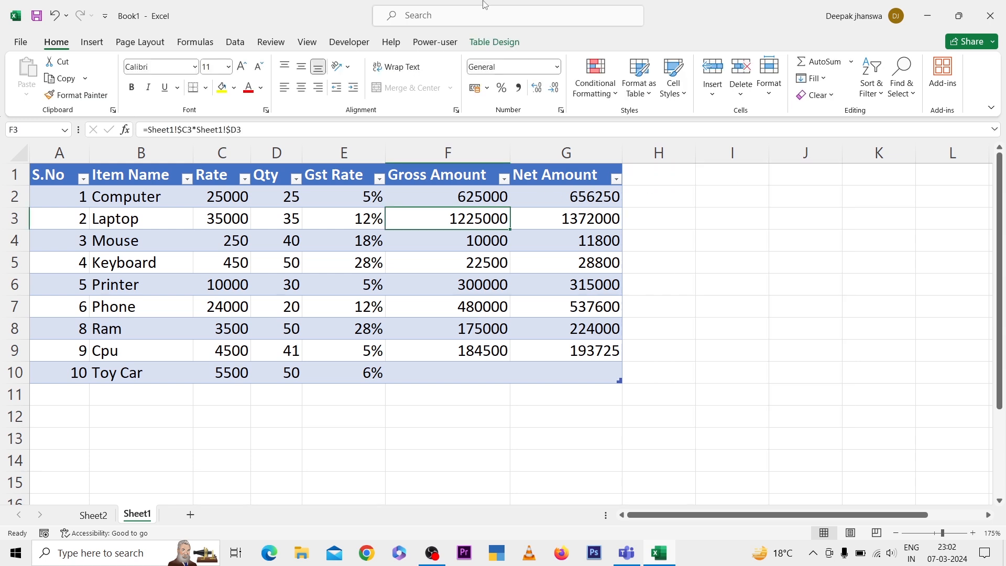
# Add a total row at the end of the item table
pyautogui.click(495, 42)
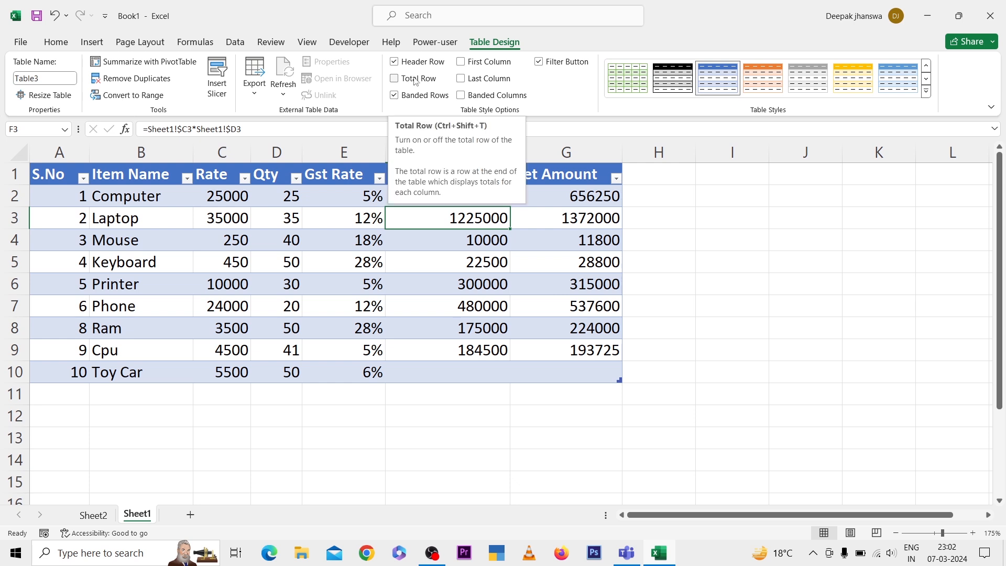
pyautogui.click(413, 84)
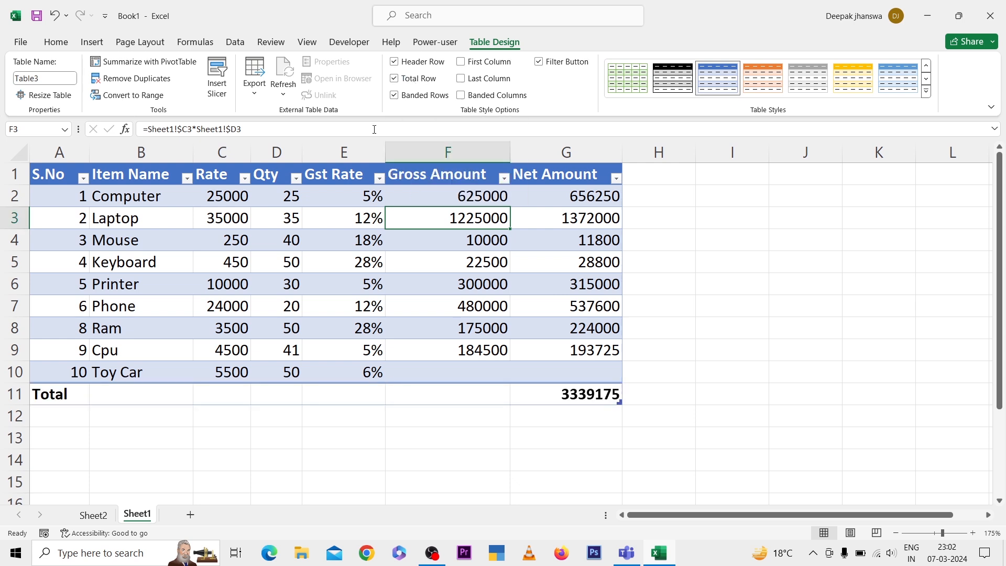
# Enter the Gross Amount formula for the Toy Car row, multiplying its Rate by its Qty
pyautogui.click(469, 372)
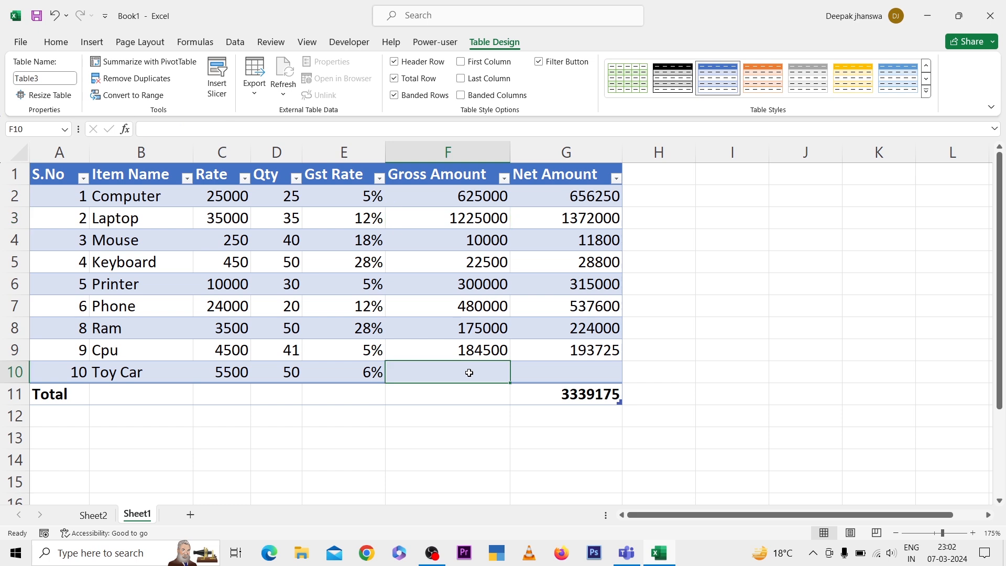
pyautogui.write('=')
pyautogui.press('Left')
pyautogui.press('Left')
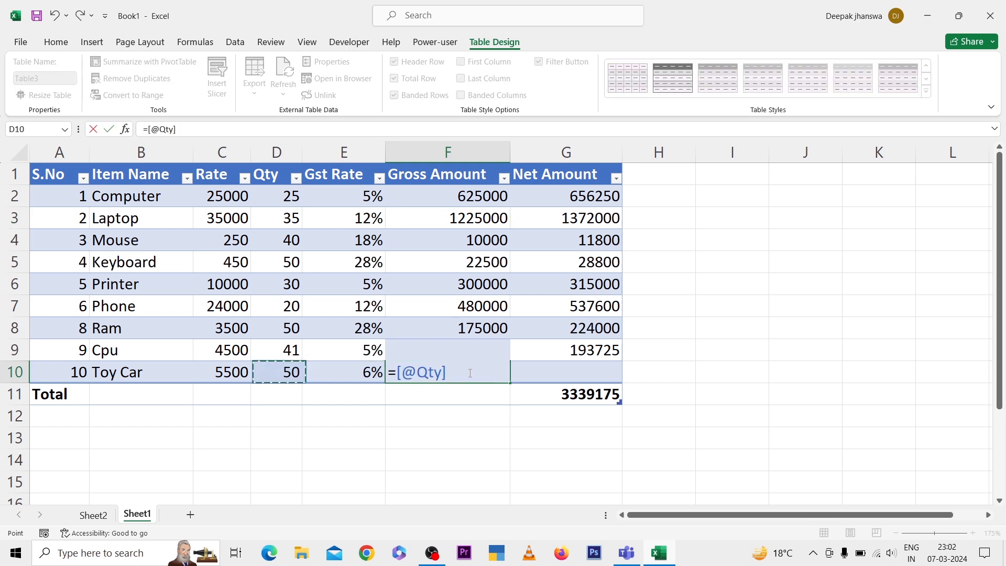
pyautogui.press('Left')
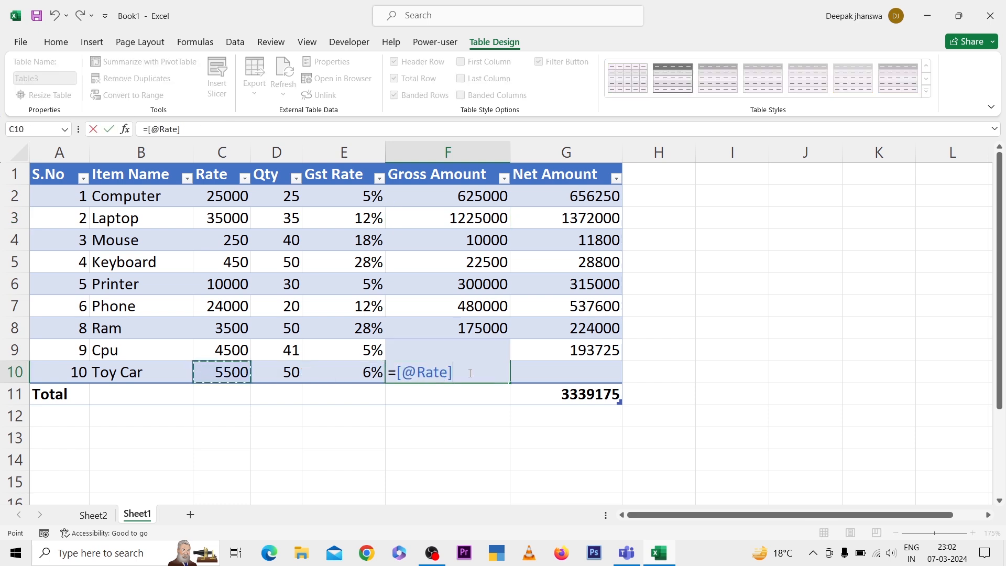
pyautogui.write('*')
pyautogui.press('Left')
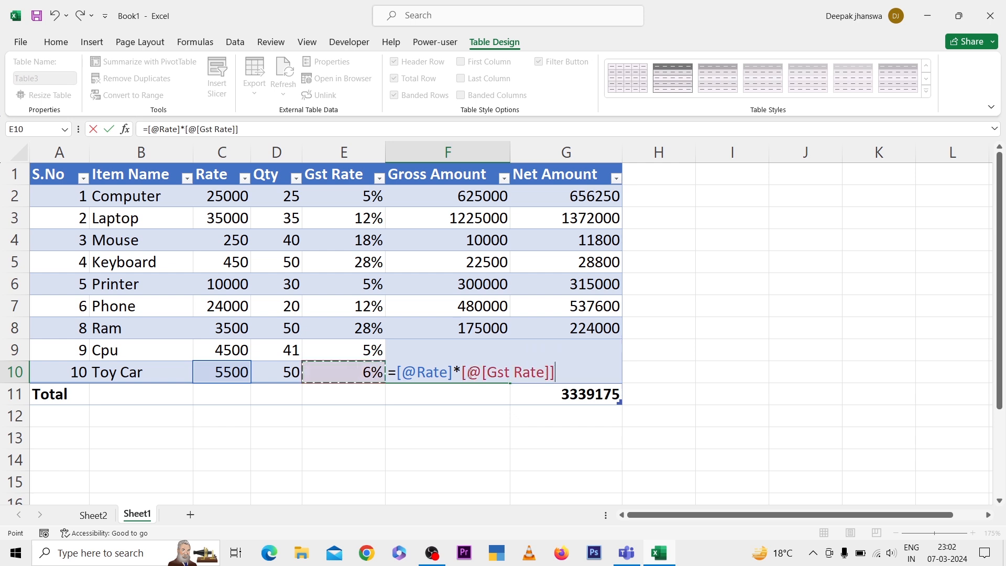
pyautogui.press('Left')
pyautogui.press('Return')
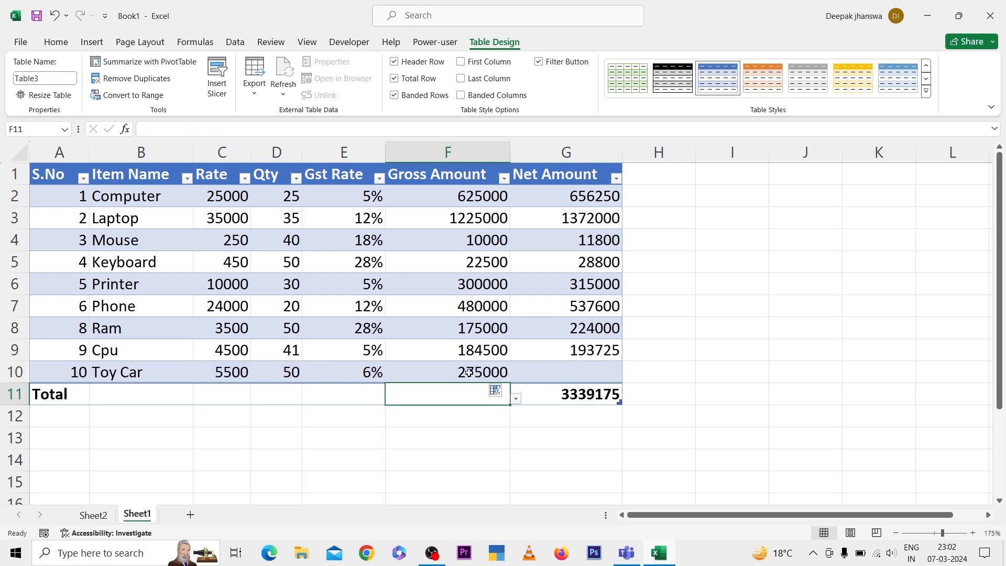
# Enter the Toy Car row's Net Amount formula as Gross Amount plus Gross Amount times Gst Rate
pyautogui.press('Right')
pyautogui.press('Up')
pyautogui.write('=')
pyautogui.press('Left')
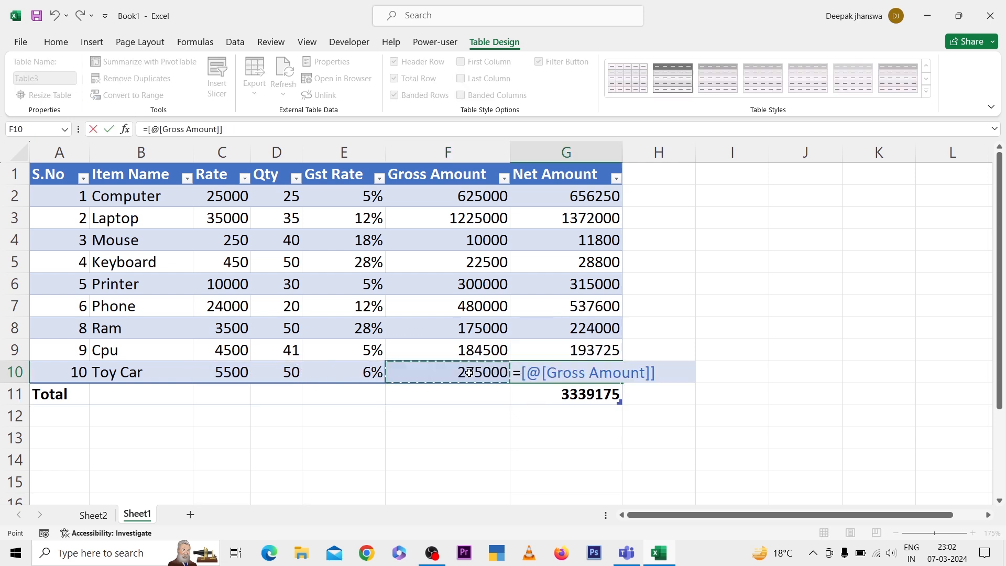
pyautogui.write('+')
pyautogui.press('Left')
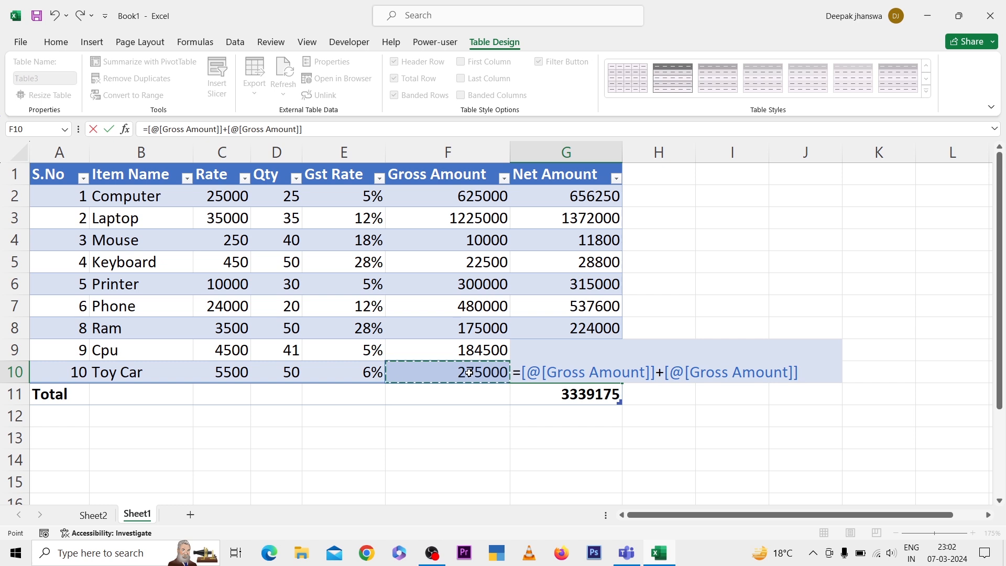
pyautogui.write('*')
pyautogui.press('Left')
pyautogui.press('Left')
pyautogui.press('Return')
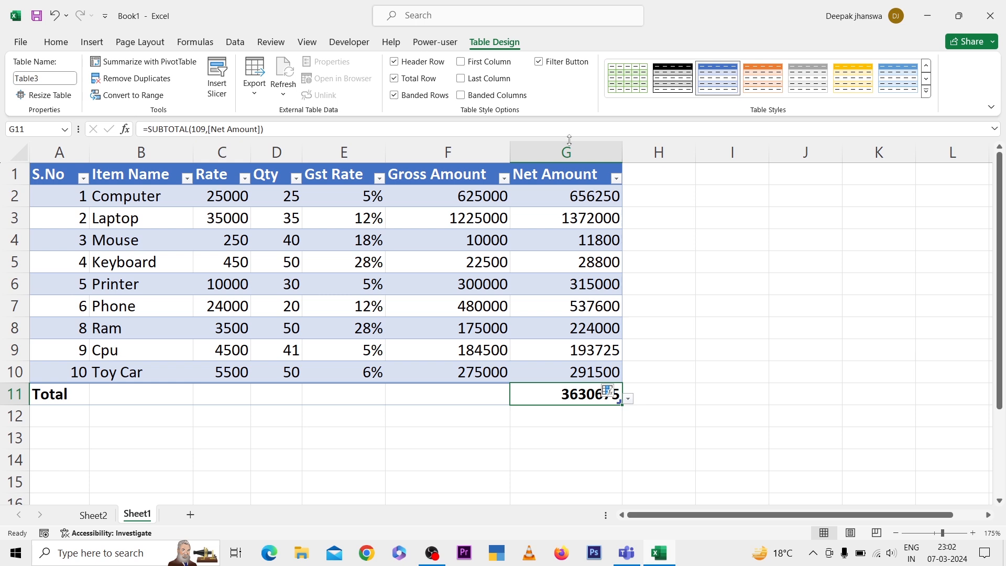
pyautogui.click(697, 328)
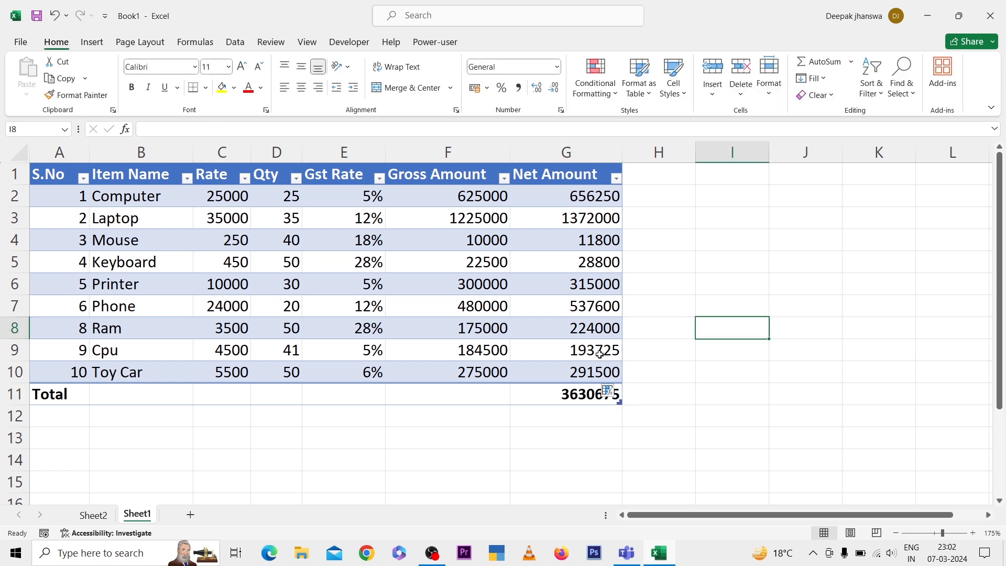
# Try the Max and Average functions in the Net Amount total cell and return it to Sum
pyautogui.click(580, 394)
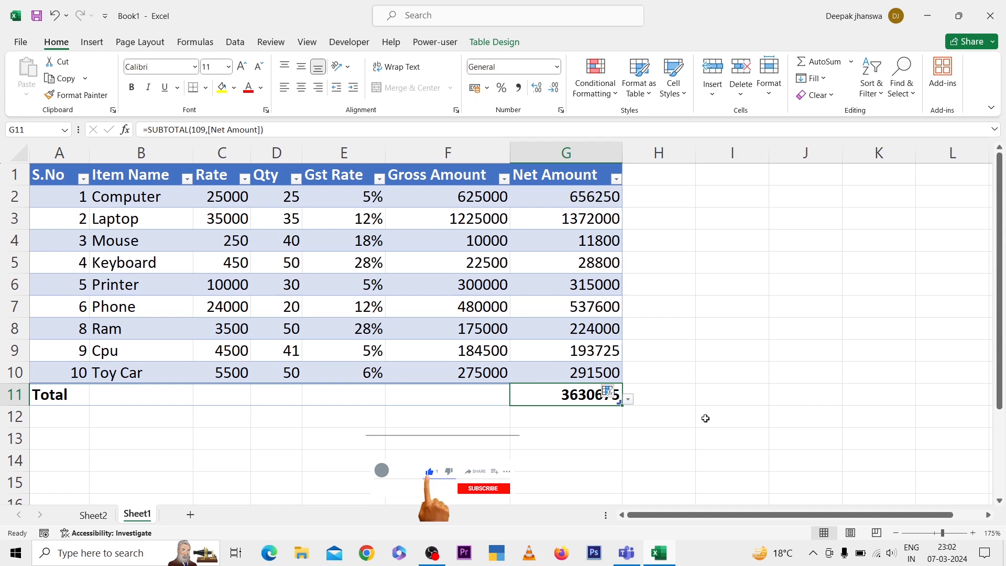
pyautogui.click(628, 399)
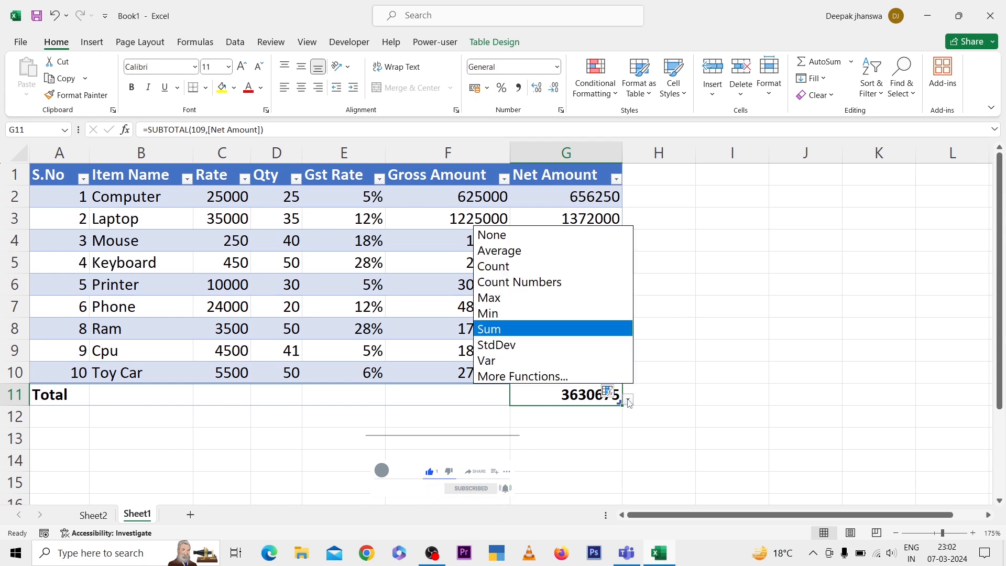
pyautogui.click(546, 298)
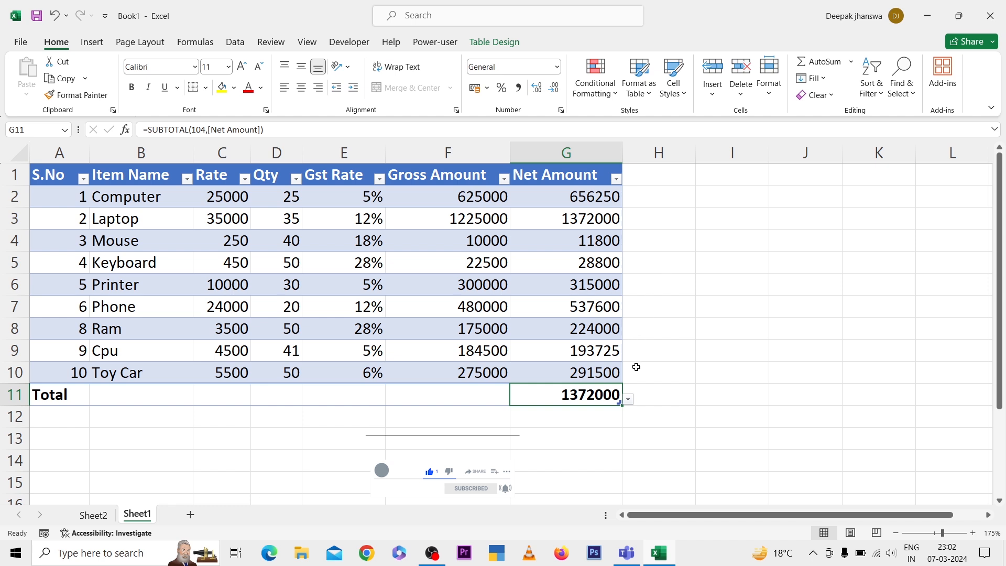
pyautogui.click(629, 400)
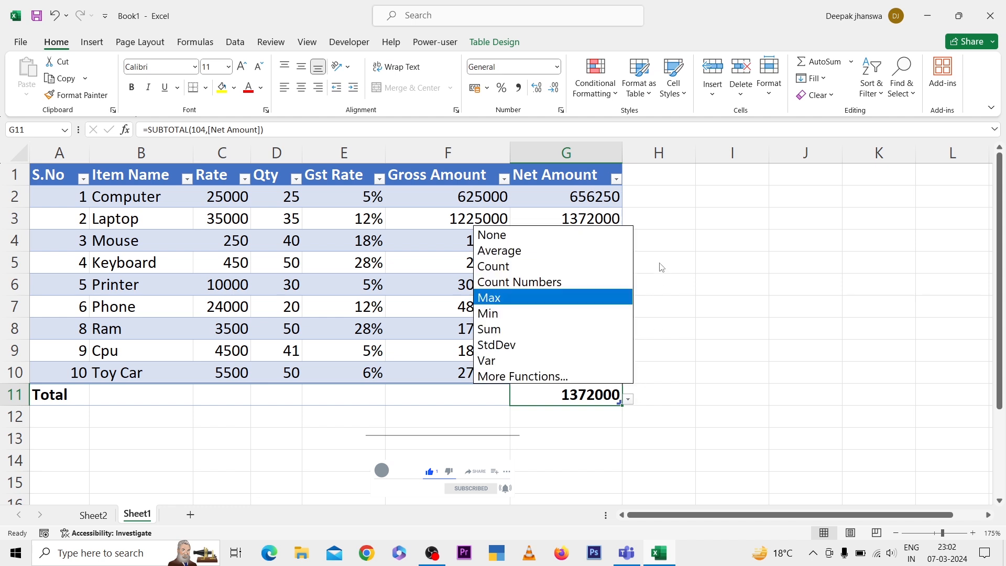
pyautogui.click(568, 255)
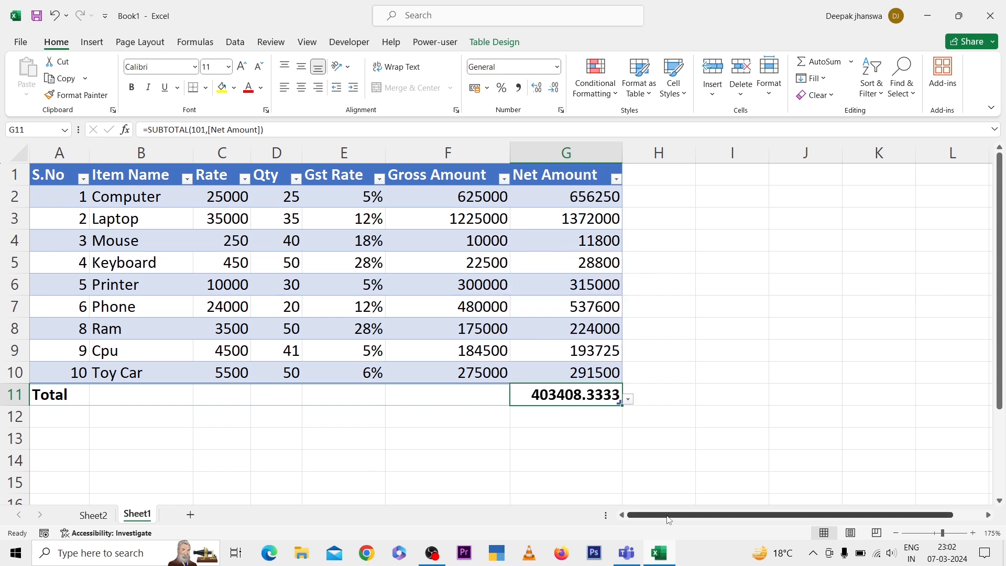
pyautogui.click(628, 399)
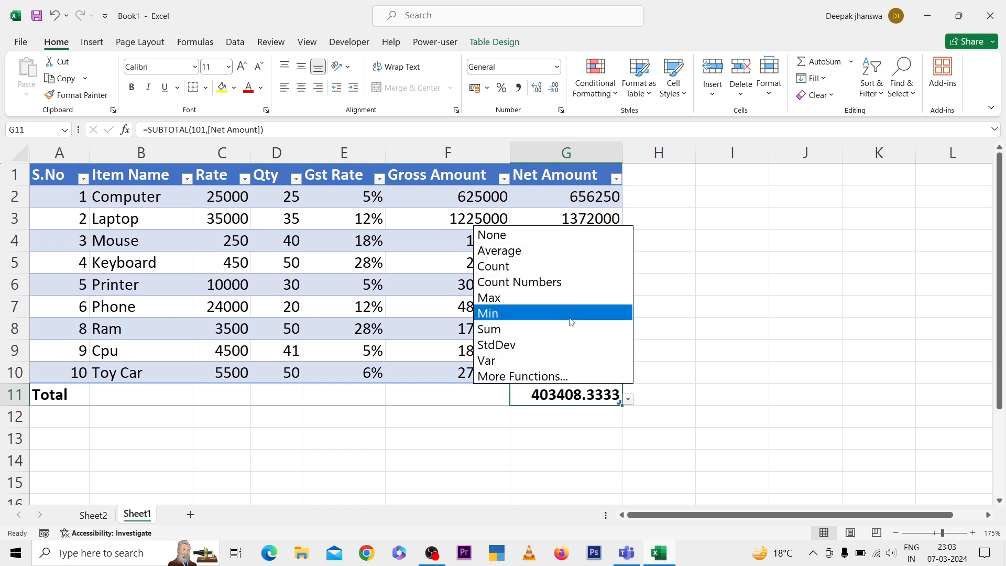
pyautogui.click(545, 331)
pyautogui.click(519, 267)
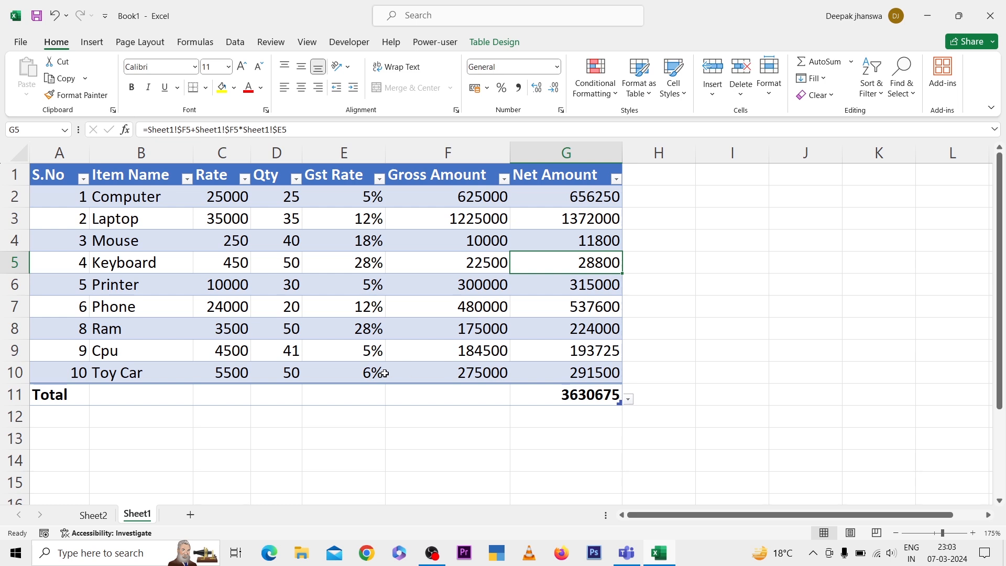
# Try a Sum in the Qty column's total cell and reset that cell to None
pyautogui.click(290, 394)
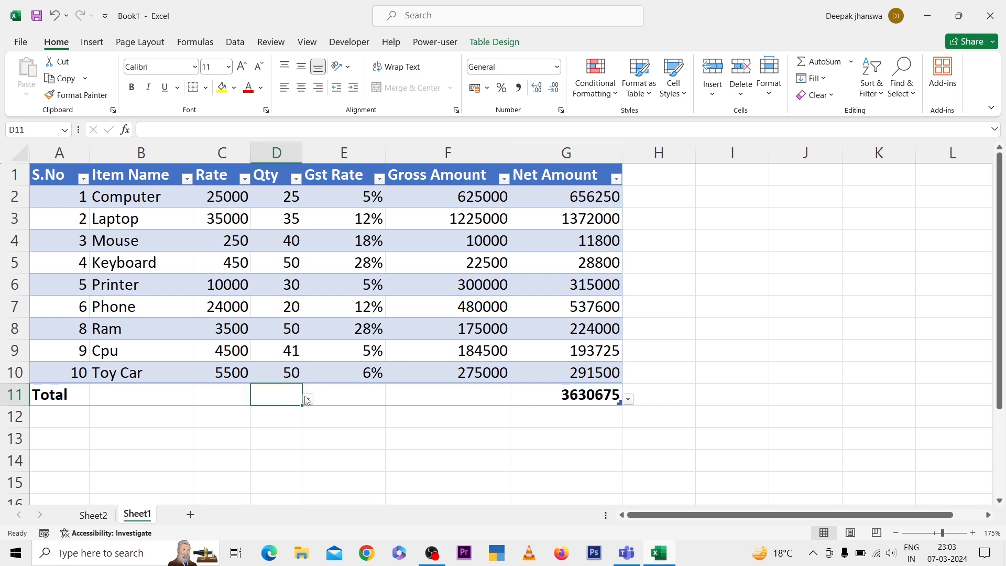
pyautogui.click(346, 393)
pyautogui.click(441, 396)
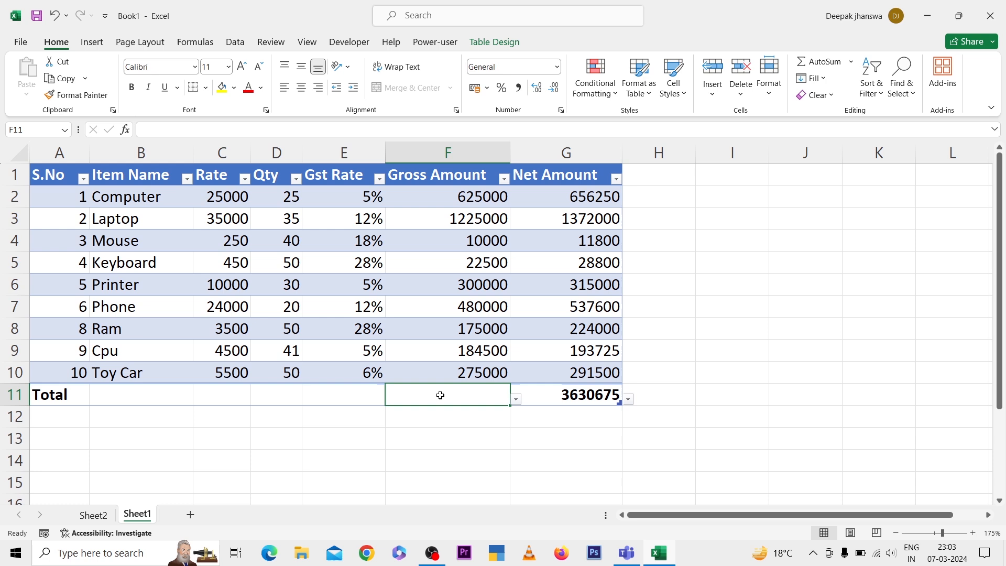
pyautogui.click(291, 393)
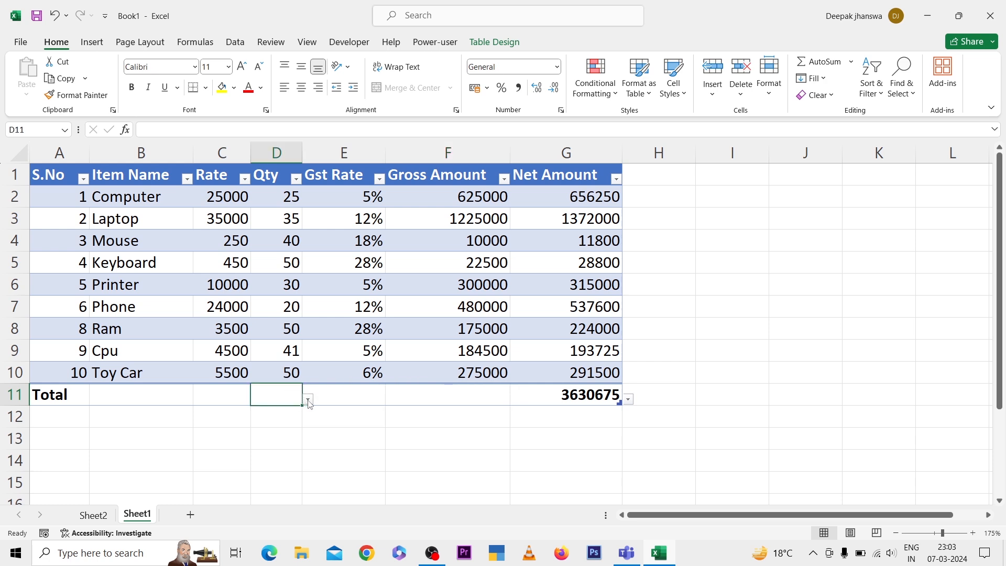
pyautogui.click(307, 400)
pyautogui.click(285, 329)
pyautogui.click(308, 400)
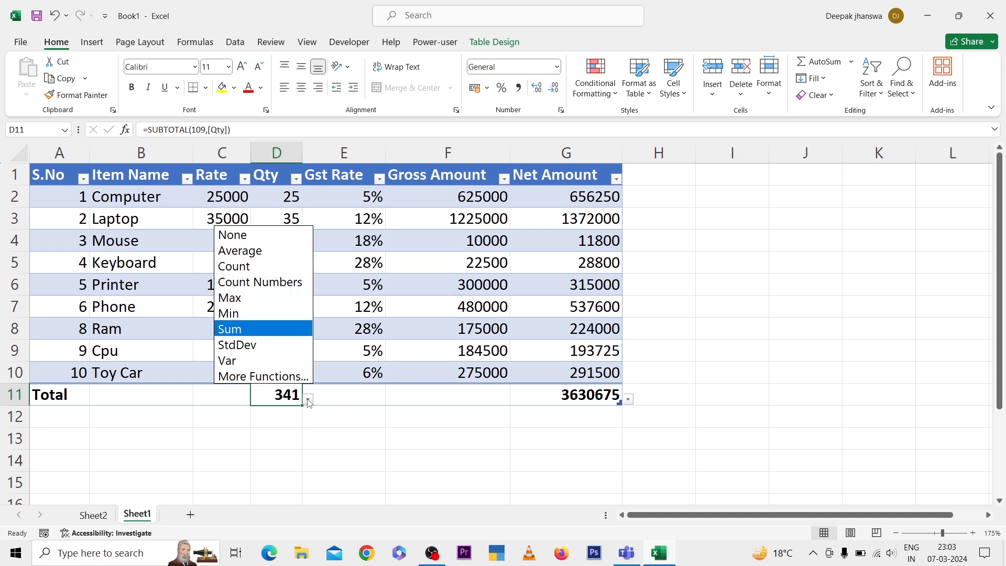
pyautogui.click(252, 234)
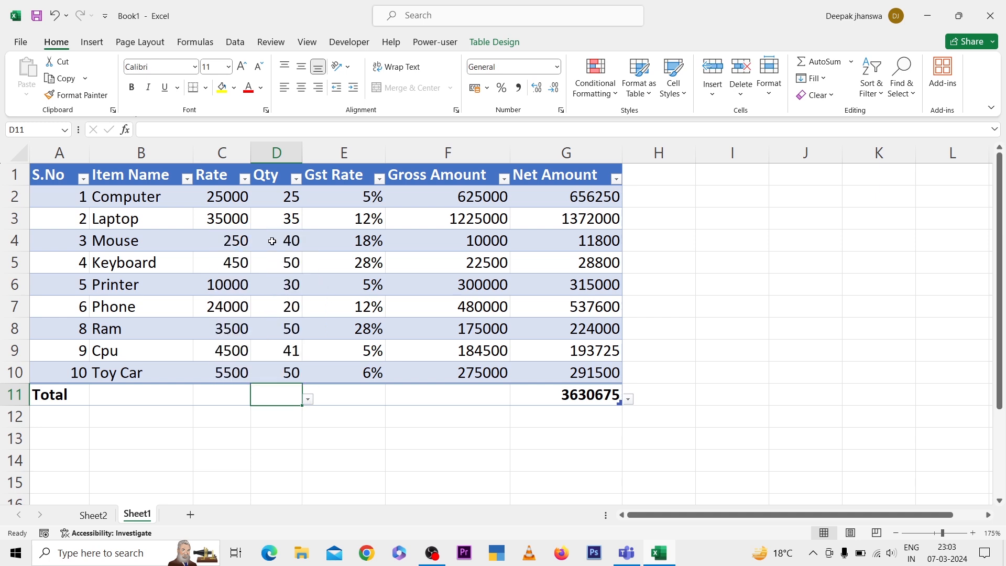
# Turn on the First Column, Last Column and Banded Columns style options for the item table
pyautogui.click(288, 212)
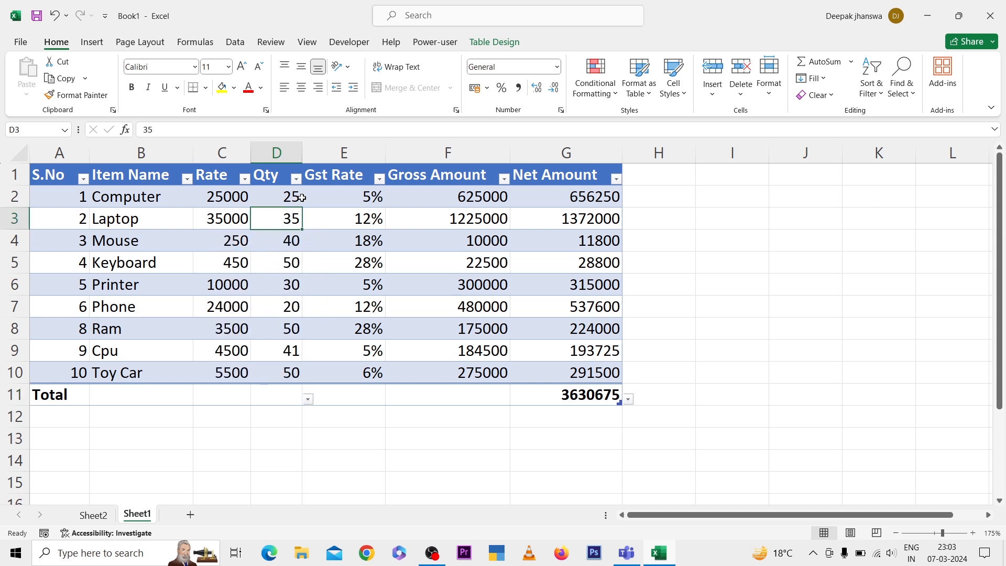
pyautogui.click(500, 46)
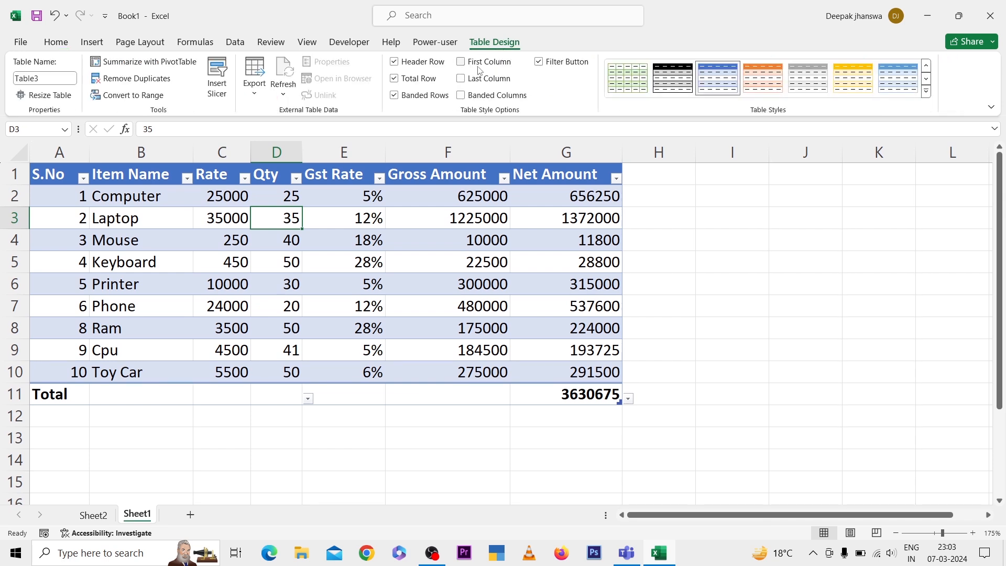
pyautogui.click(461, 61)
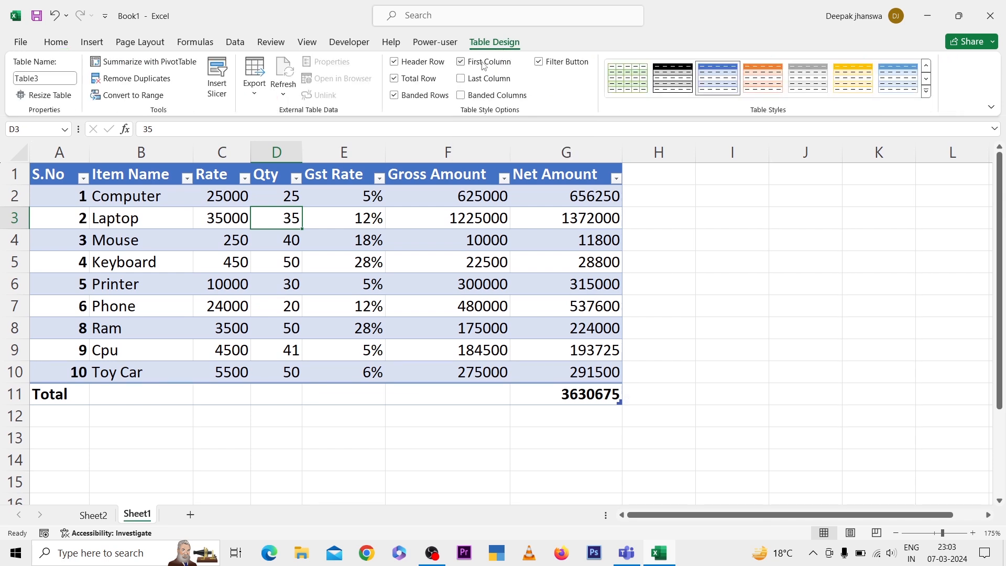
pyautogui.click(471, 80)
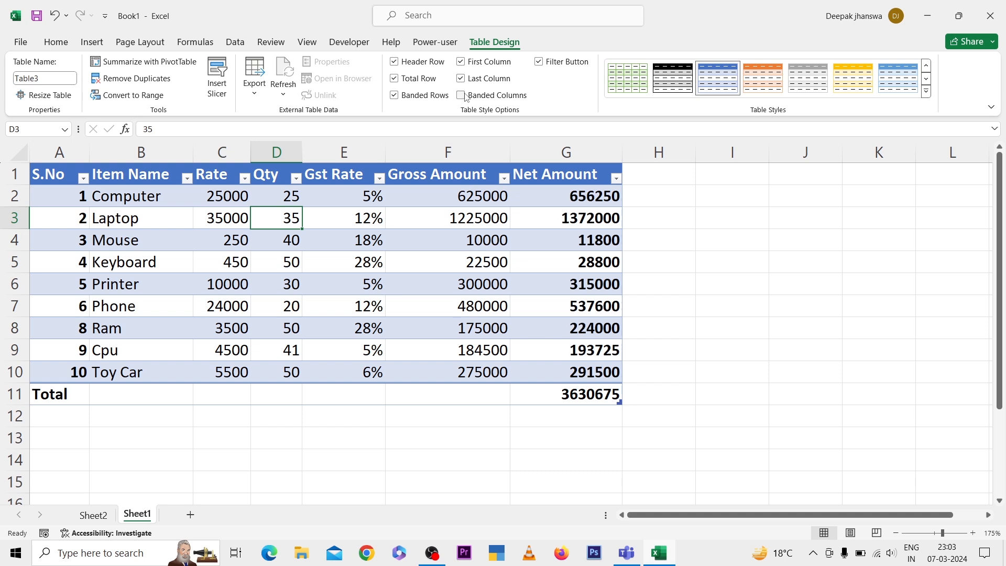
pyautogui.click(462, 95)
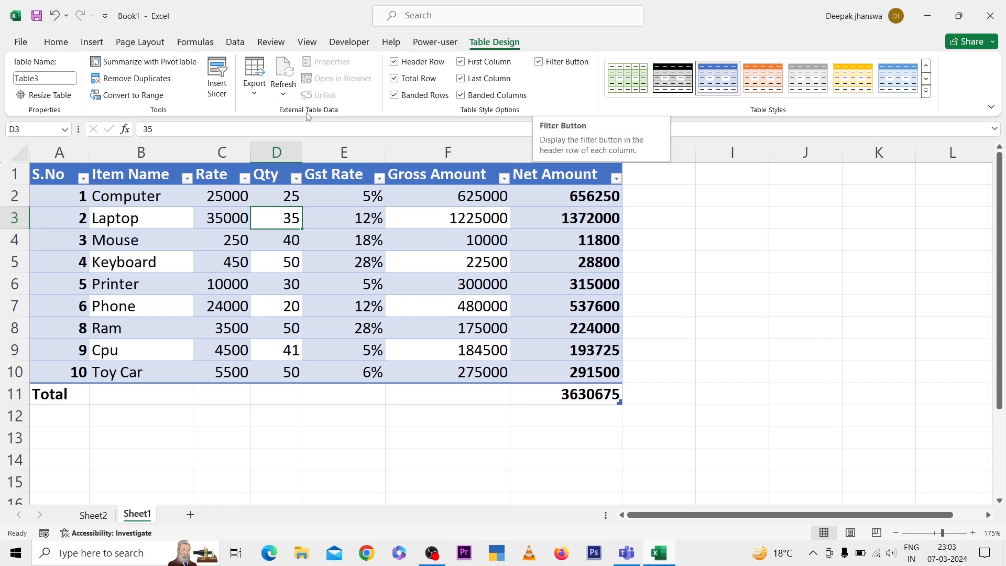
# Look through the sort and filter options of the Gst Rate column without applying any
pyautogui.click(348, 176)
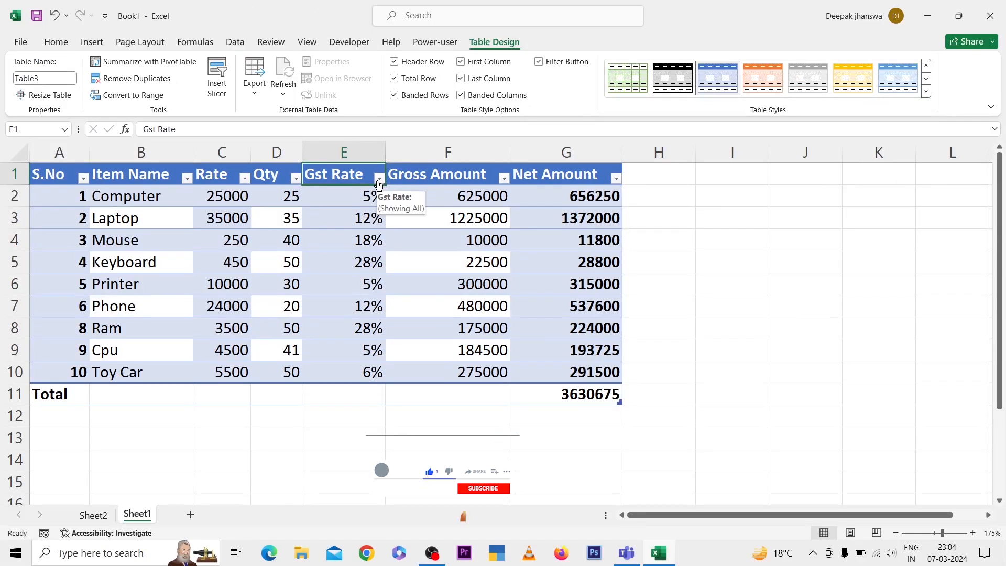
pyautogui.click(379, 178)
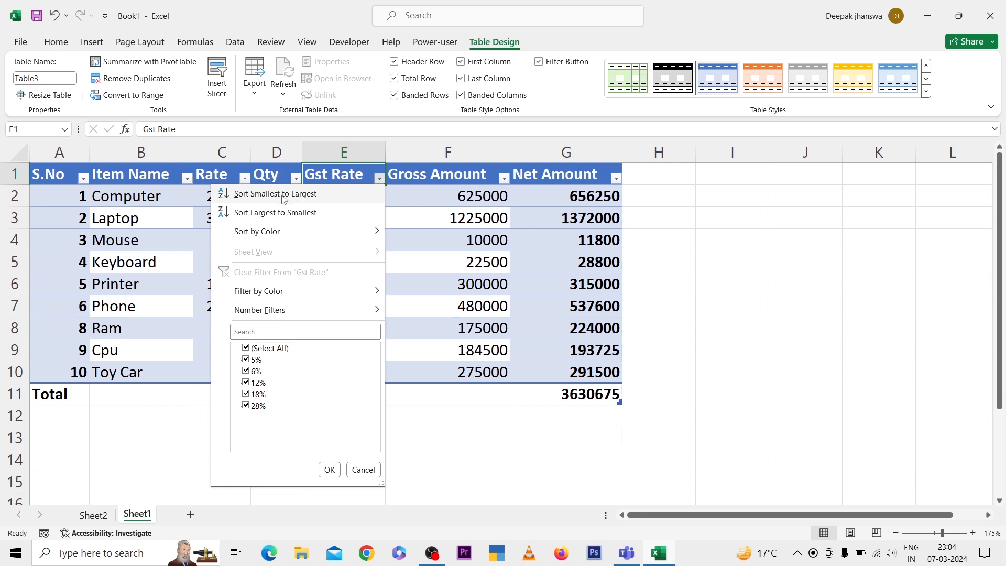
pyautogui.click(418, 208)
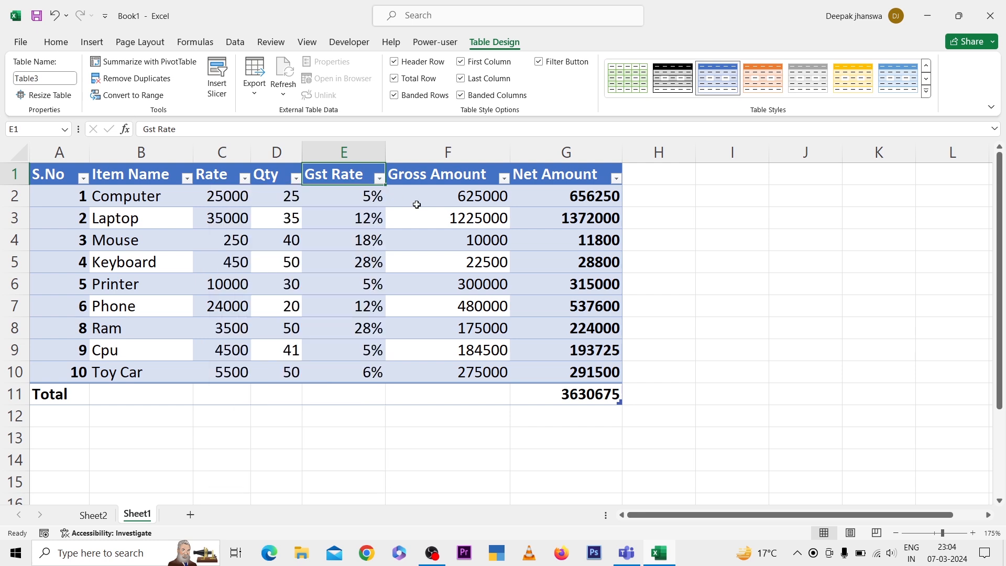
# Sort the item table by Qty from smallest to largest and re-sort it from largest to smallest
pyautogui.click(271, 175)
pyautogui.click(296, 178)
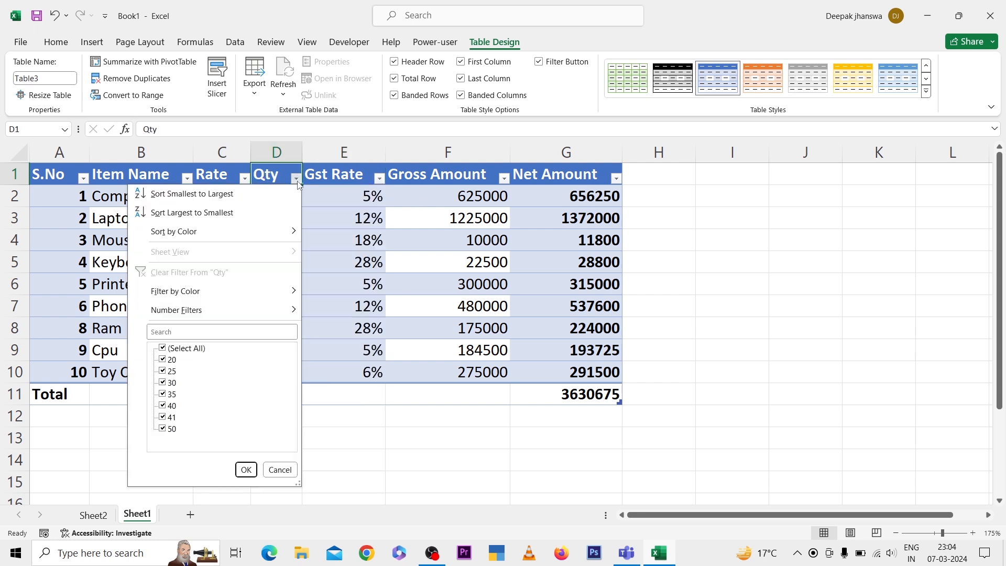
pyautogui.click(258, 198)
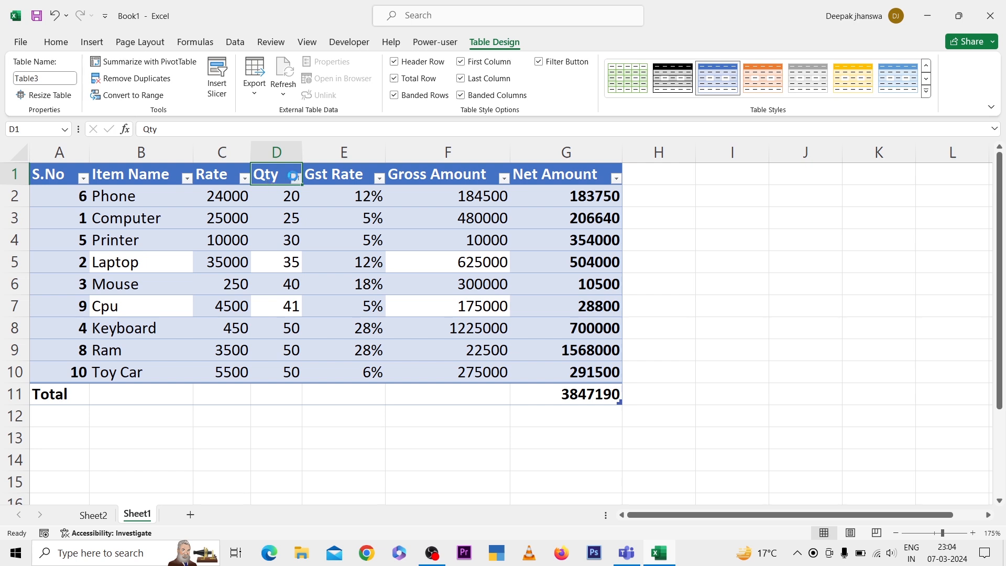
pyautogui.click(295, 179)
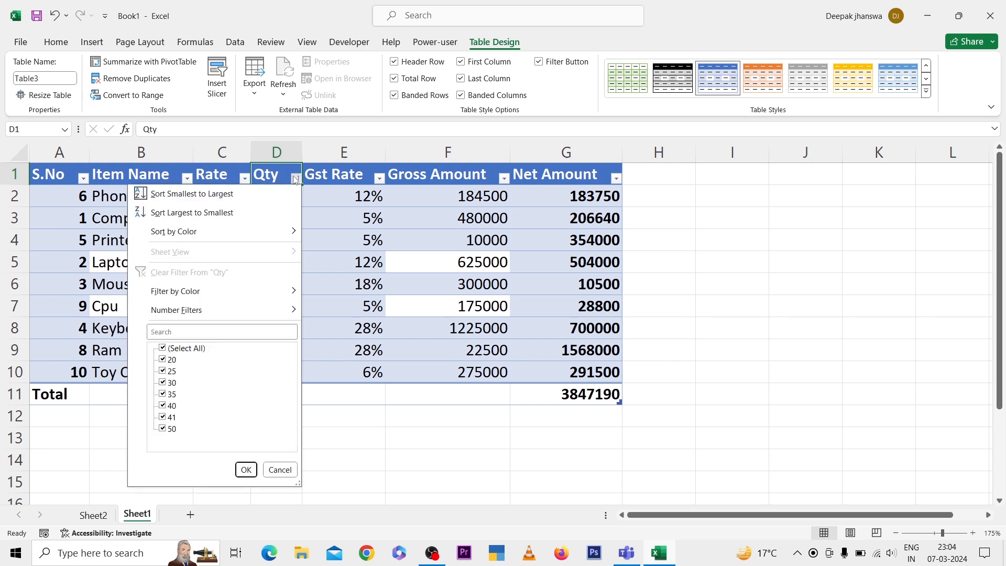
pyautogui.click(234, 217)
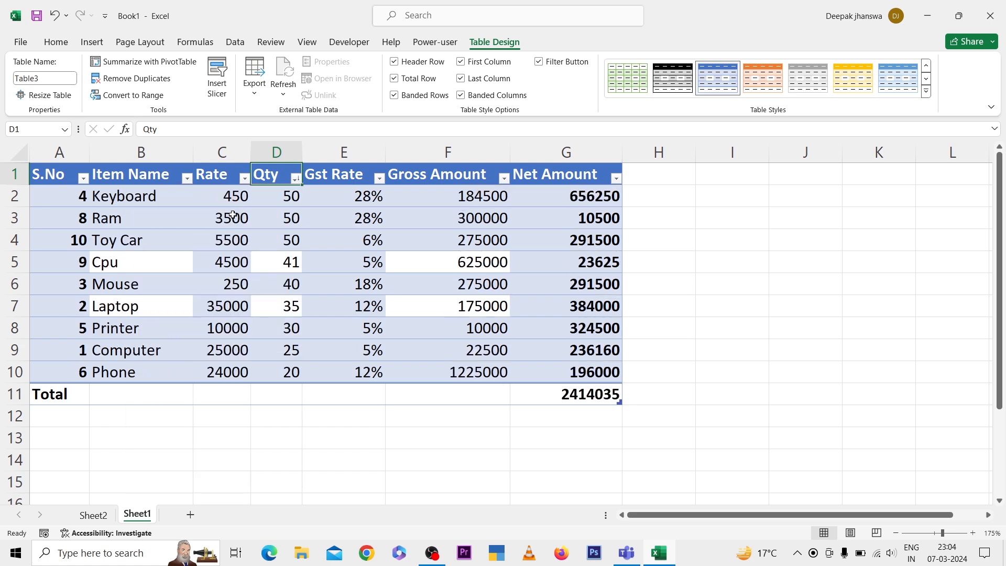
pyautogui.click(296, 178)
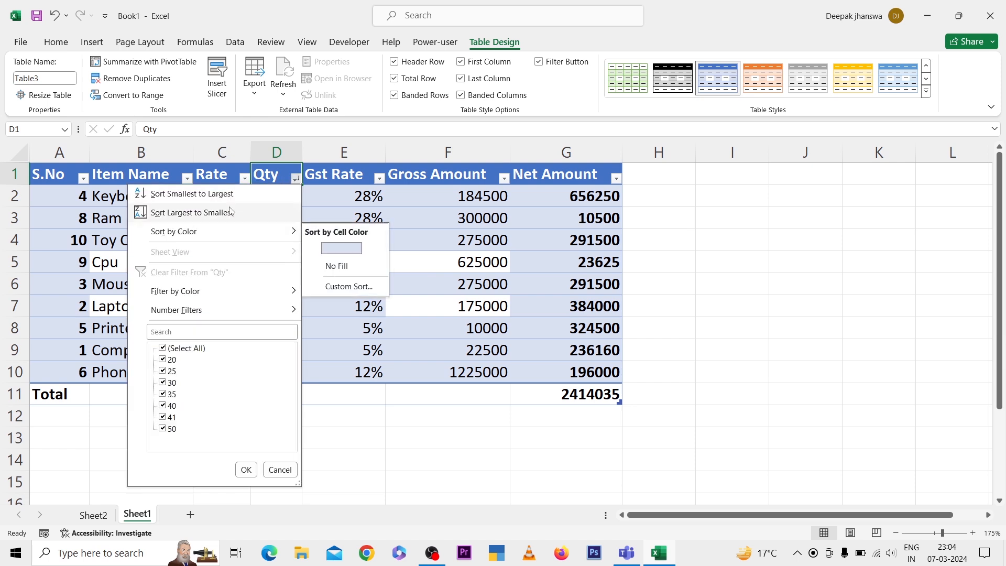
pyautogui.click(82, 201)
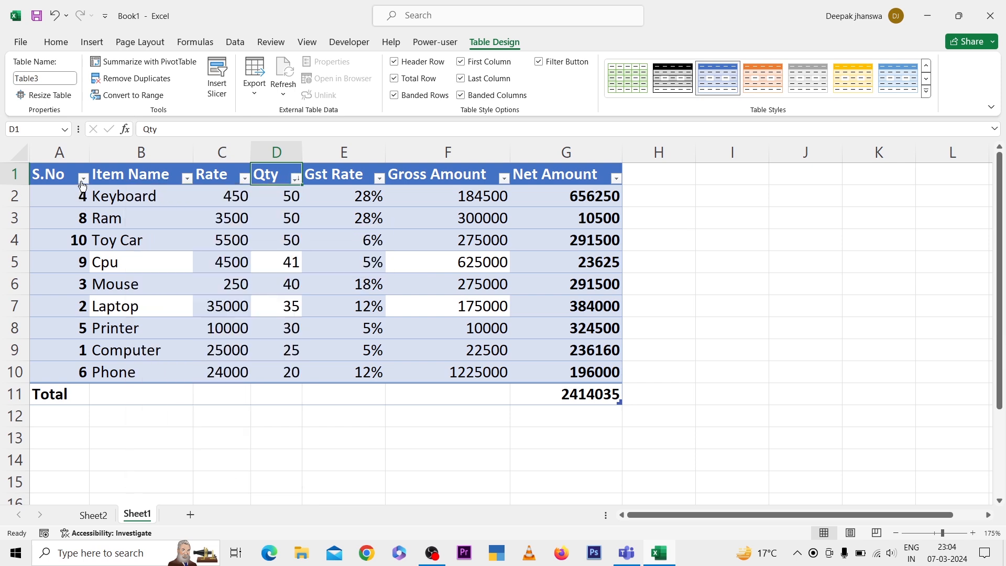
# Sort the item table by S.No from smallest to largest and apply a light green table style
pyautogui.click(83, 179)
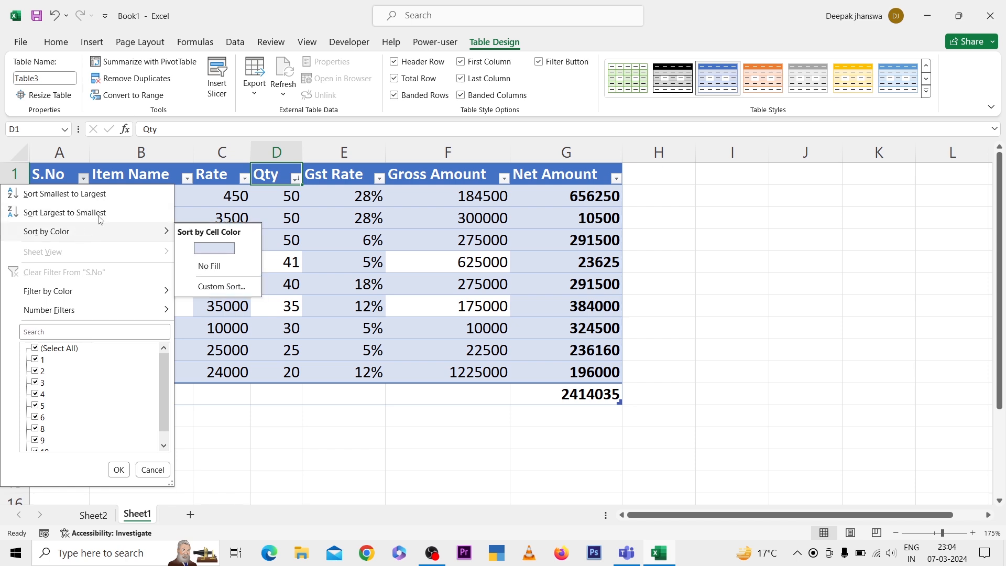
pyautogui.click(104, 194)
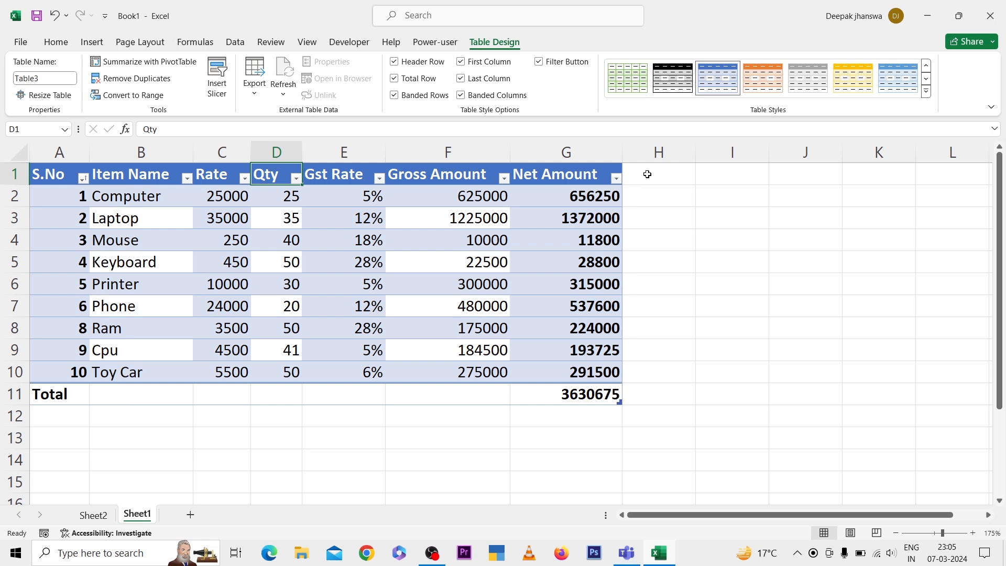
pyautogui.click(926, 93)
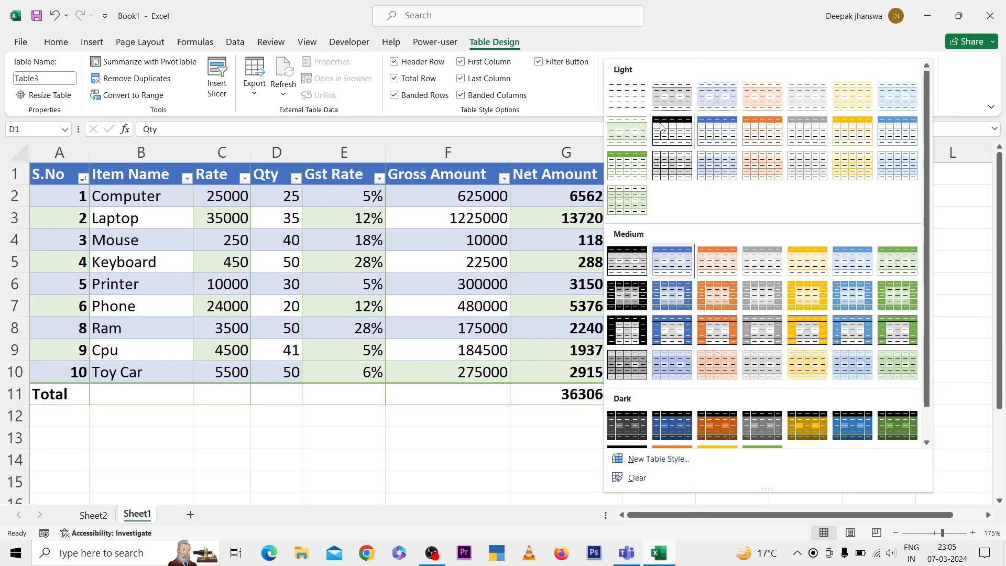
pyautogui.click(448, 262)
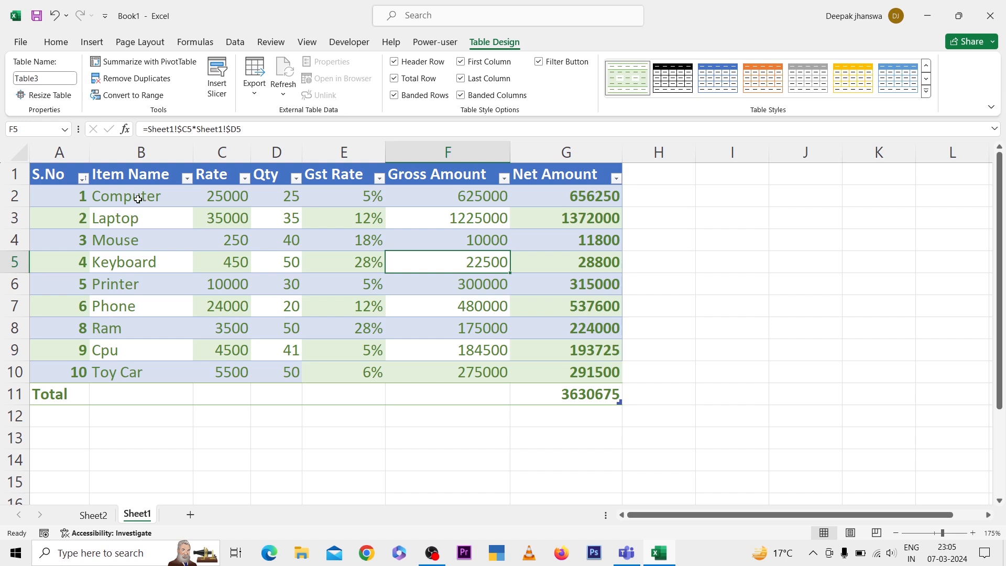
# Fill the Laptop and Printer cells in the Item Name column with yellow
pyautogui.click(115, 218)
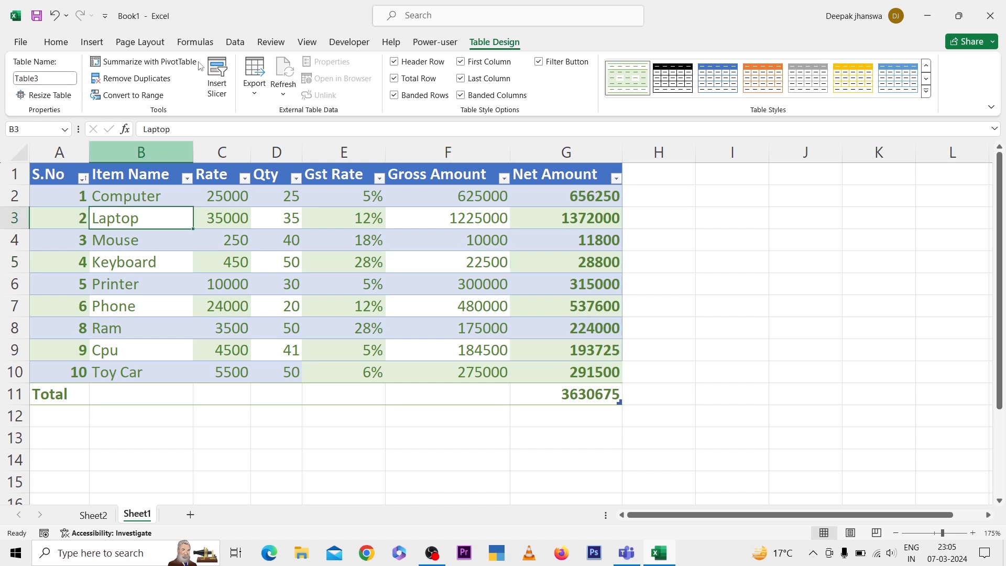
pyautogui.click(66, 42)
pyautogui.click(221, 88)
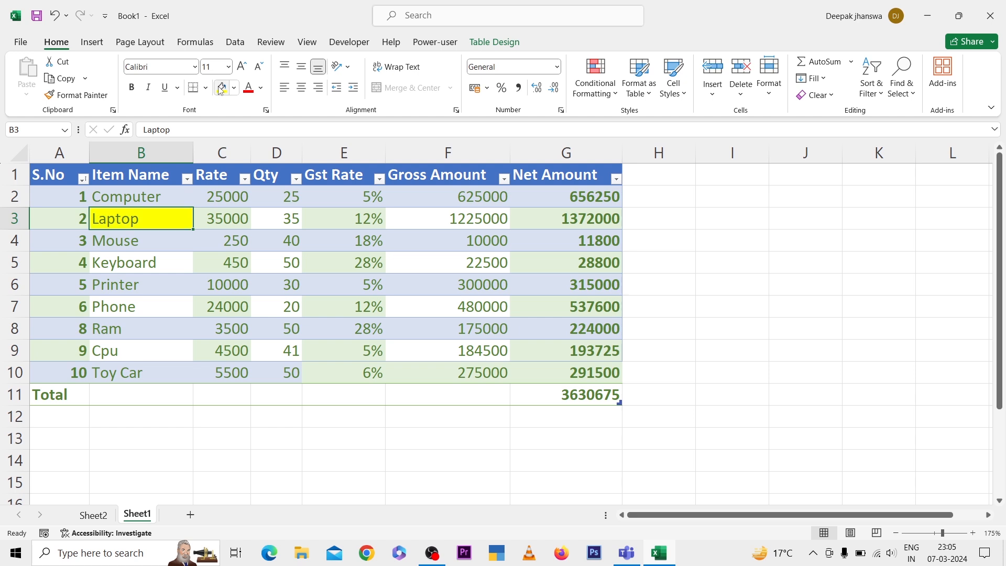
pyautogui.click(131, 283)
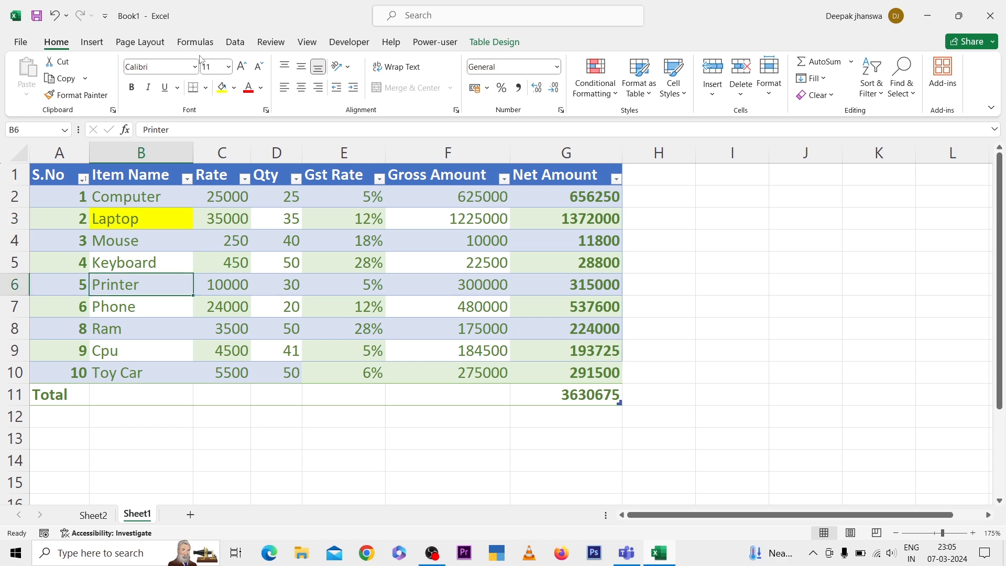
pyautogui.click(221, 88)
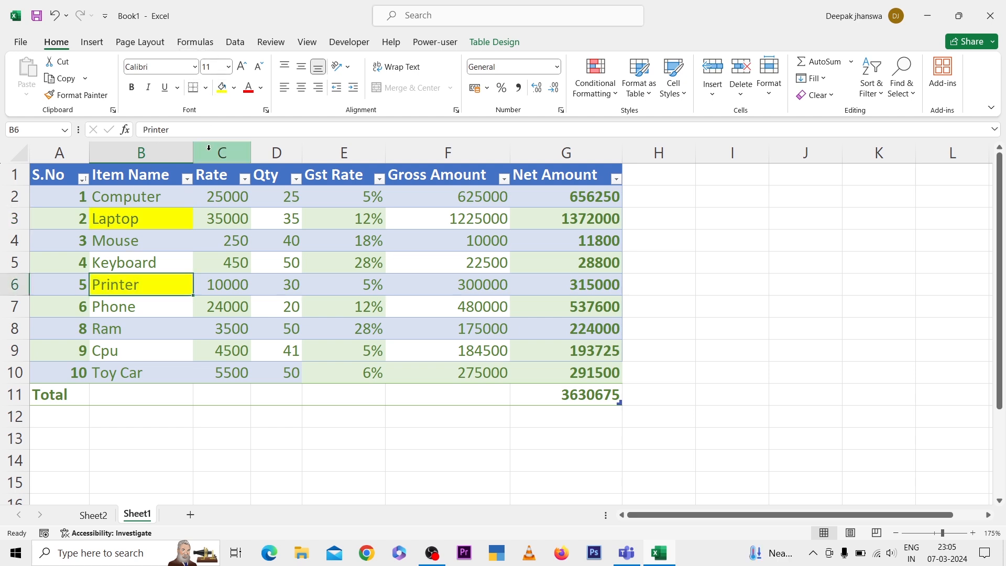
# Sort the item table by cell color in the Item Name column, with yellow cells on top
pyautogui.click(186, 178)
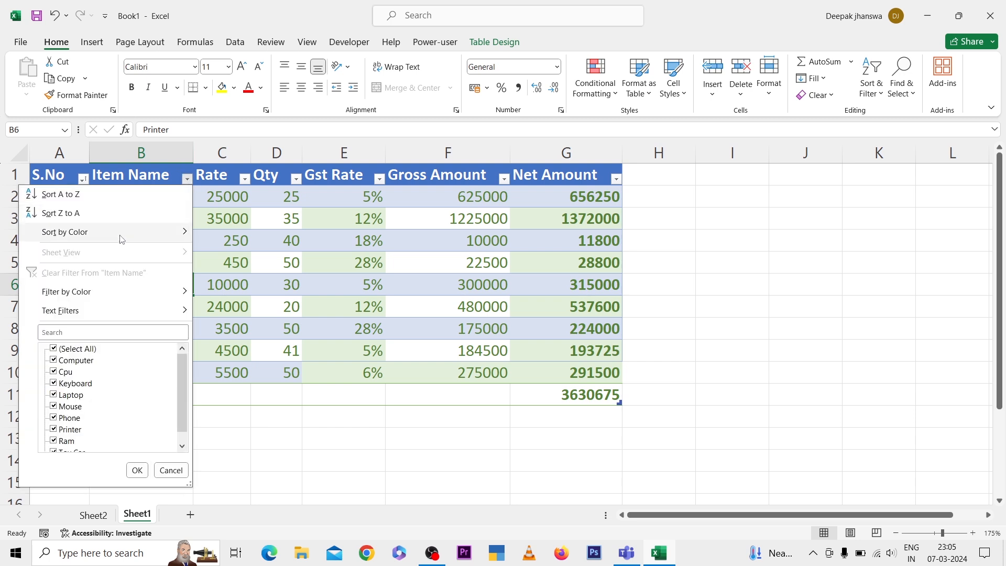
pyautogui.moveTo(153, 231)
pyautogui.click(202, 265)
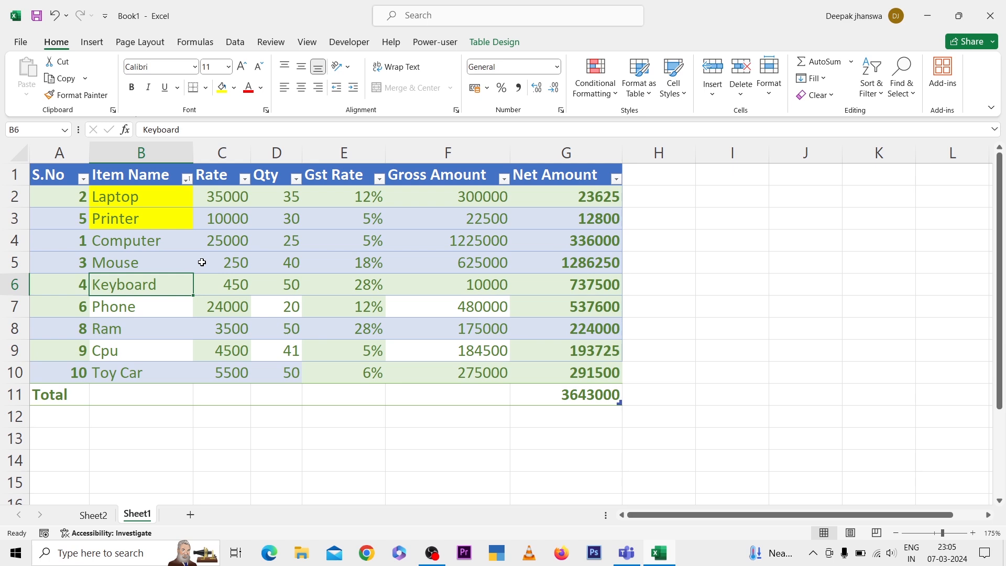
# View the custom sort settings for Item Name without changing them and re-sort the table by S.No from smallest to largest
pyautogui.click(189, 181)
pyautogui.moveTo(148, 232)
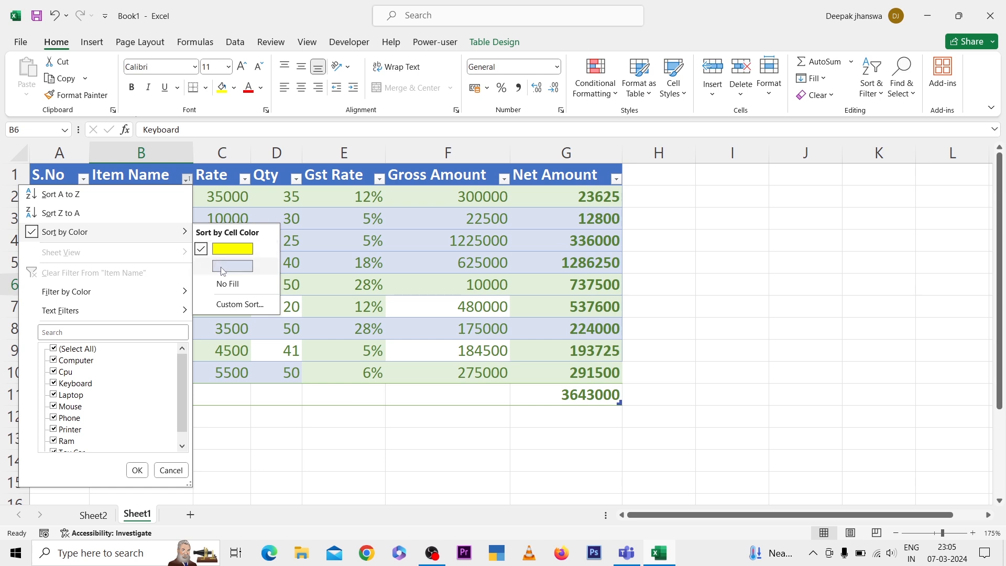
pyautogui.click(221, 306)
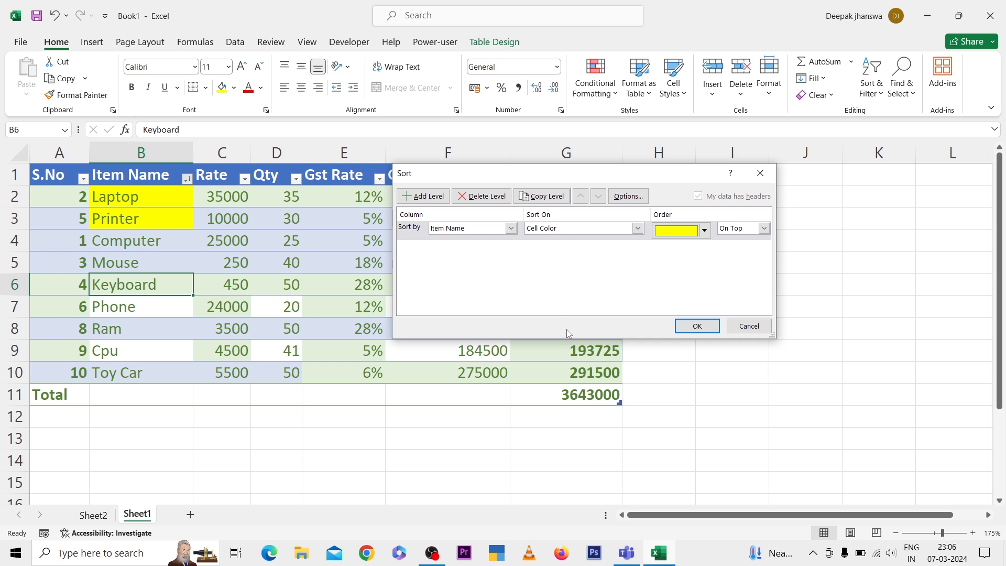
pyautogui.click(759, 326)
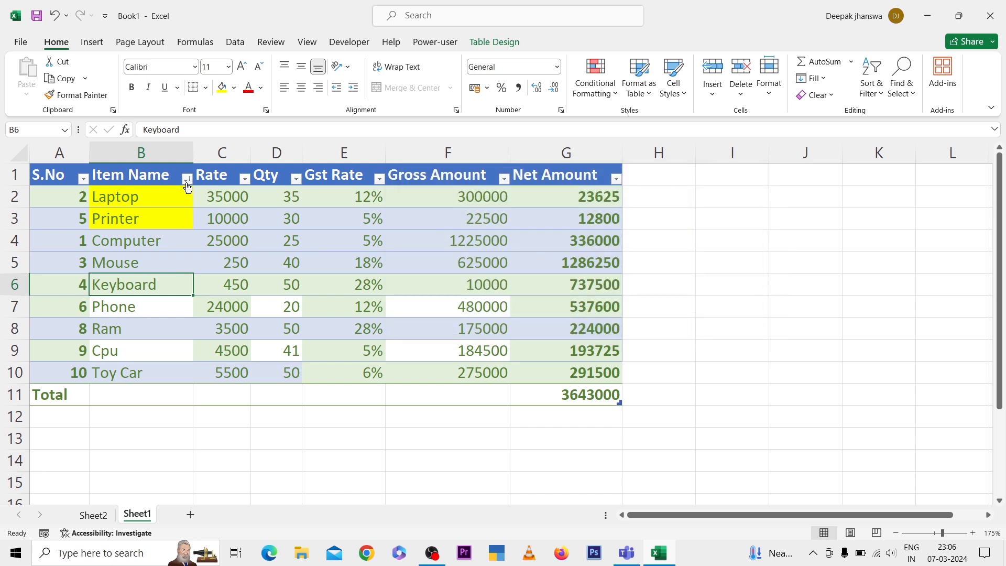
pyautogui.click(82, 179)
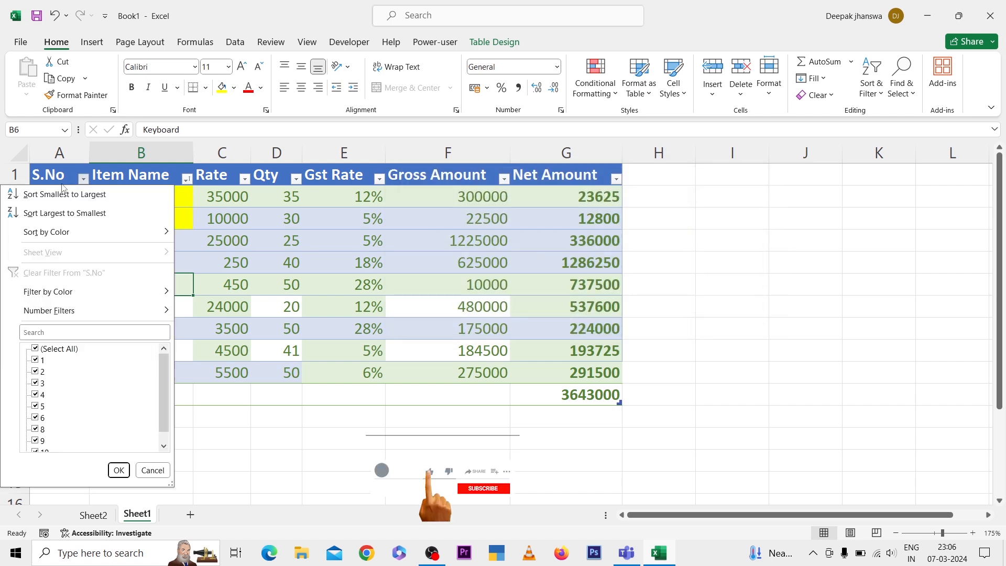
pyautogui.click(55, 194)
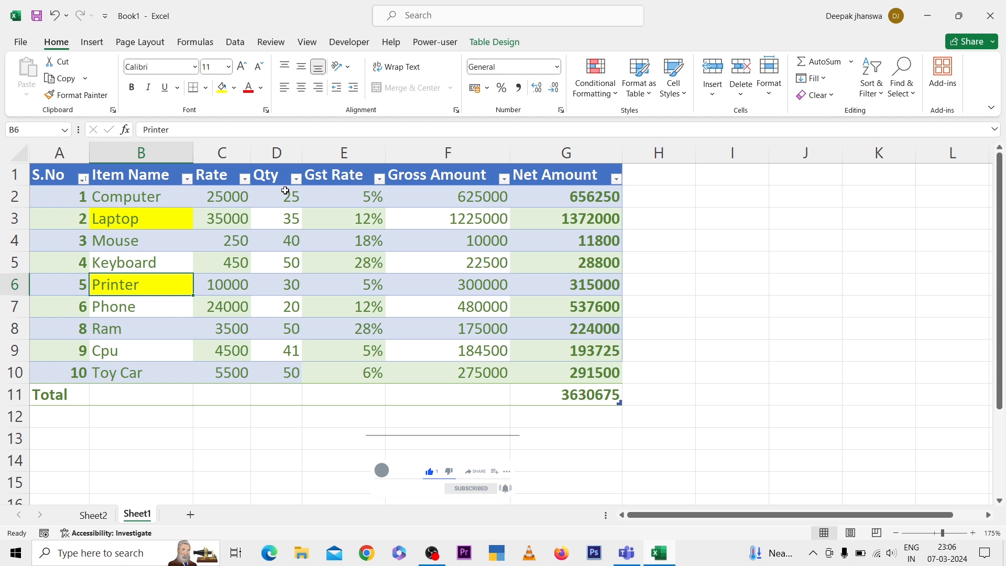
# Filter the item table to show only rows with a Gst Rate of 18%
pyautogui.click(364, 176)
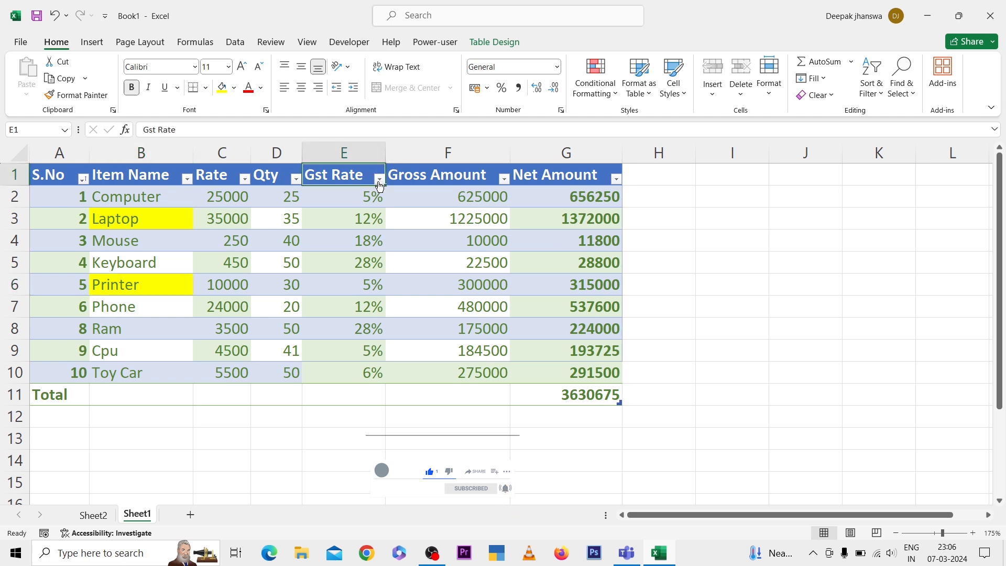
pyautogui.click(377, 179)
pyautogui.click(245, 349)
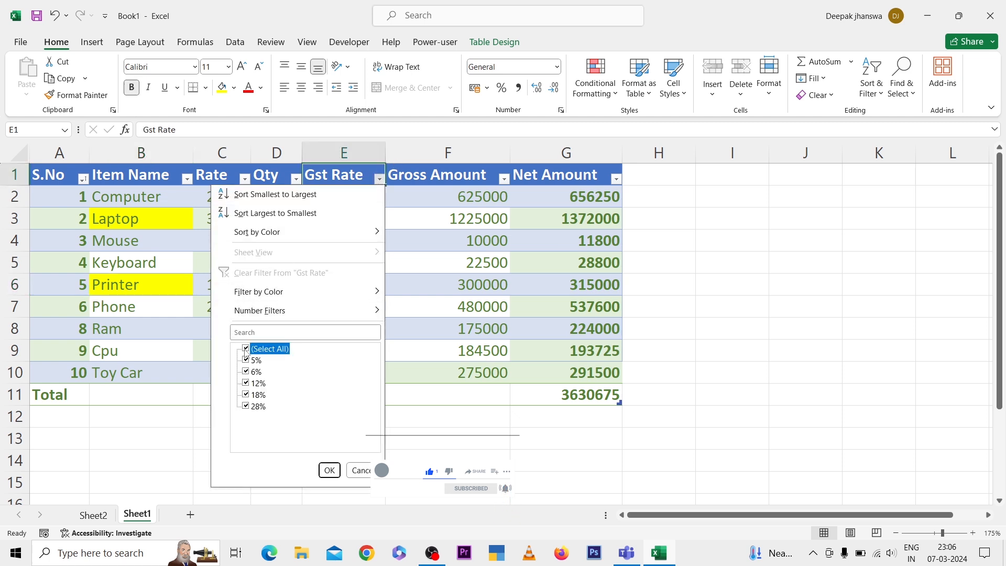
pyautogui.click(245, 394)
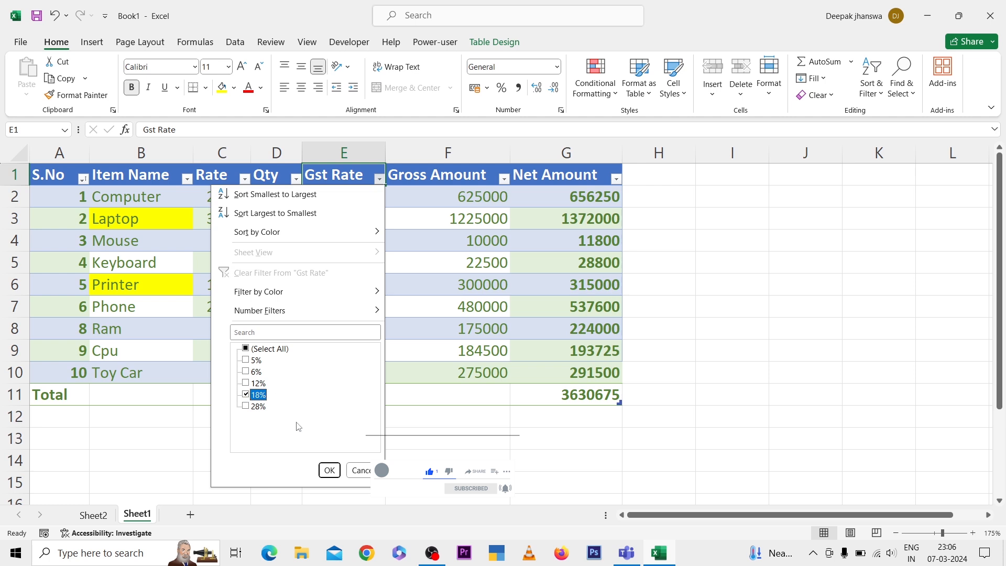
pyautogui.click(328, 470)
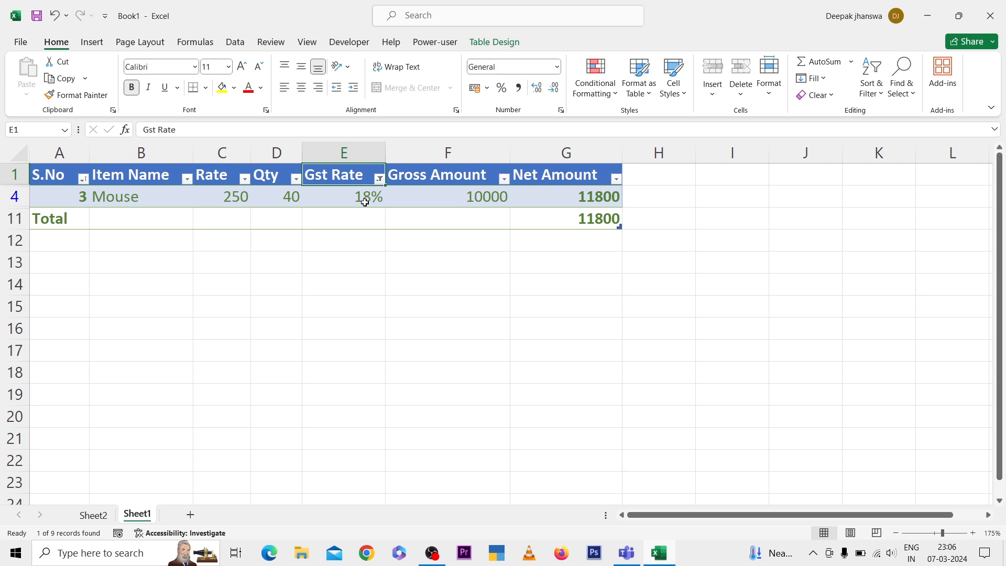
# Add the 28% rate to the Gst Rate filter alongside 18%
pyautogui.click(378, 179)
pyautogui.click(245, 407)
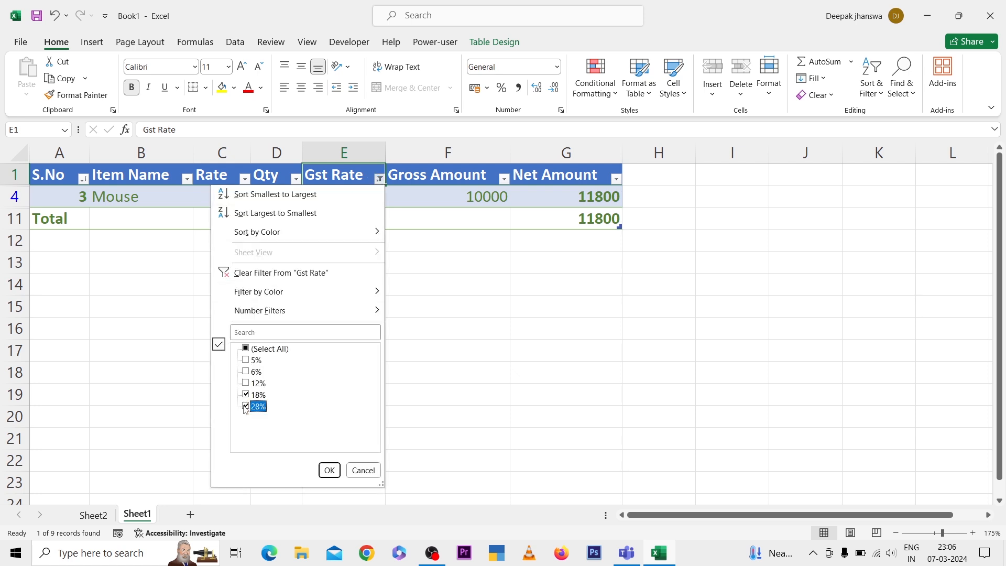
pyautogui.click(330, 470)
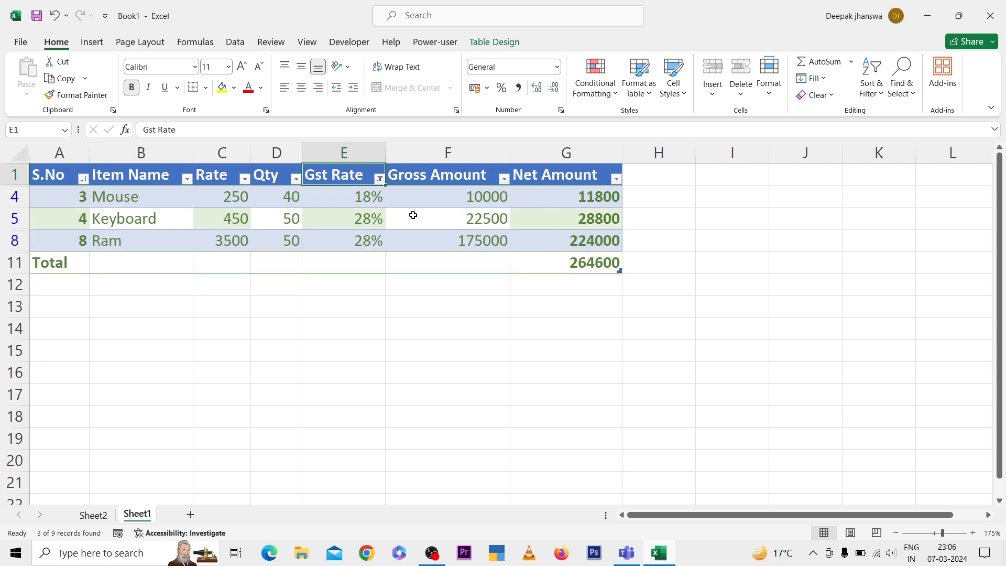
# Show all item rows again by selecting every value in the Gst Rate filter
pyautogui.click(379, 179)
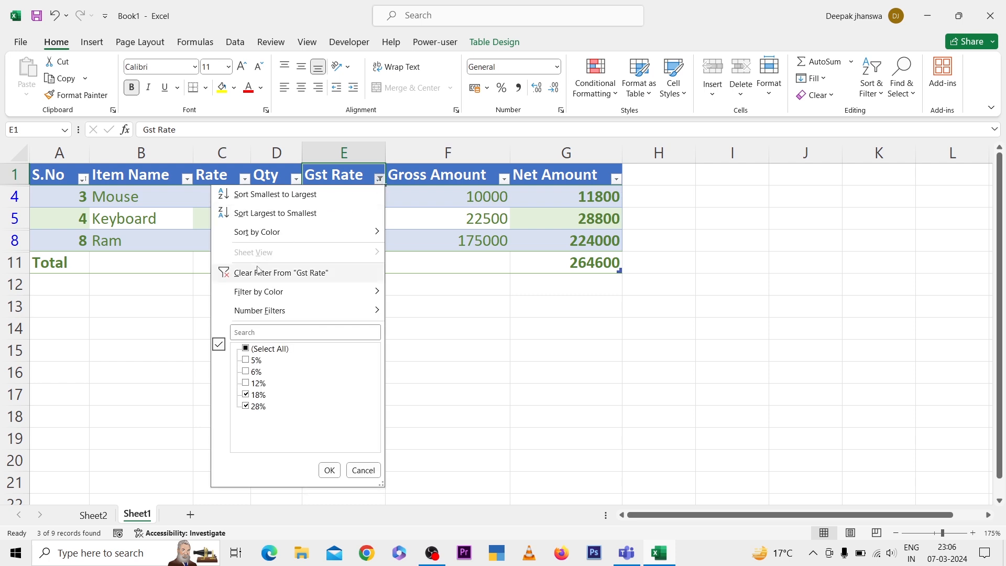
pyautogui.click(246, 349)
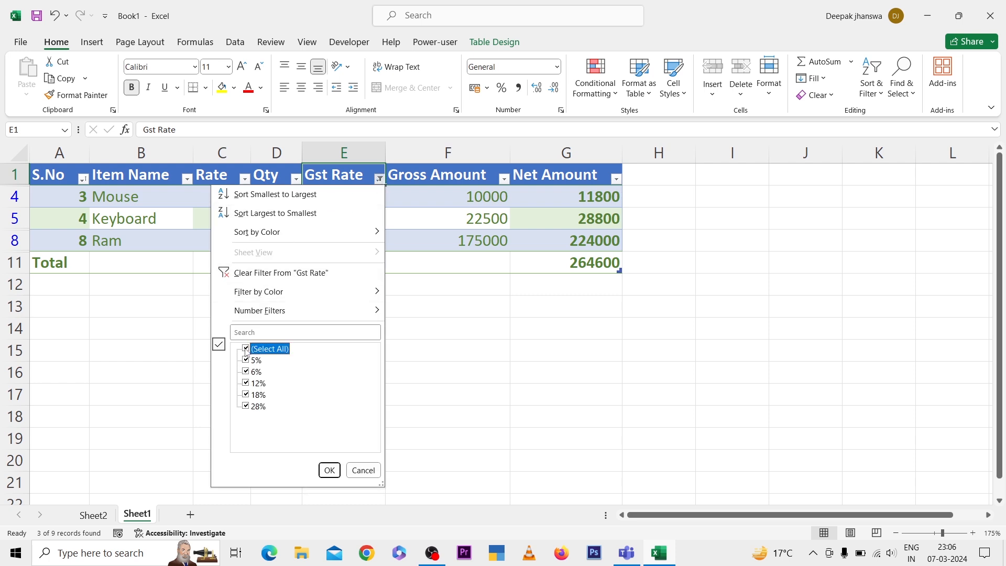
pyautogui.click(329, 471)
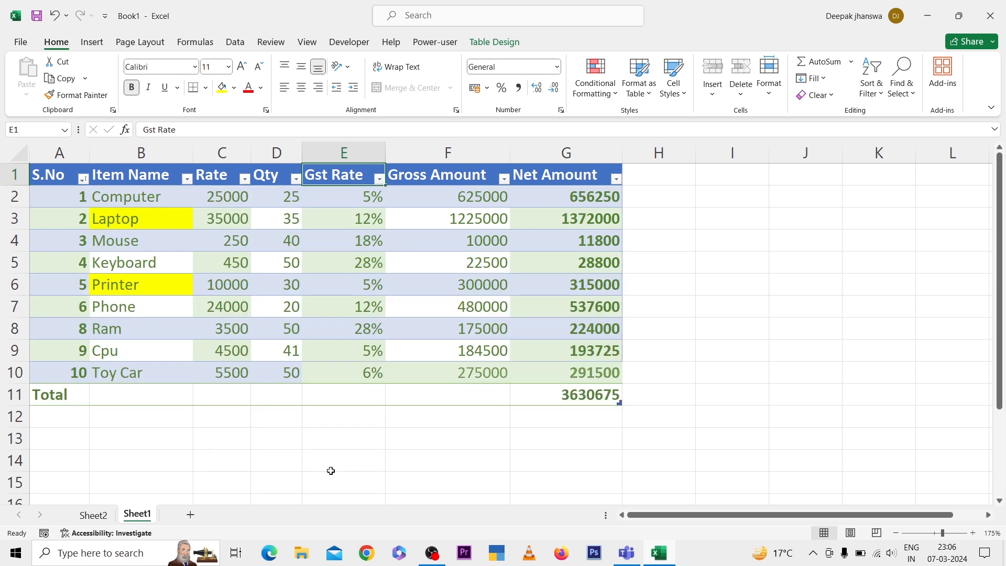
# Enter a SUM formula in cell I8 that adds the Net Amount values in rows 2 to 10
pyautogui.click(581, 398)
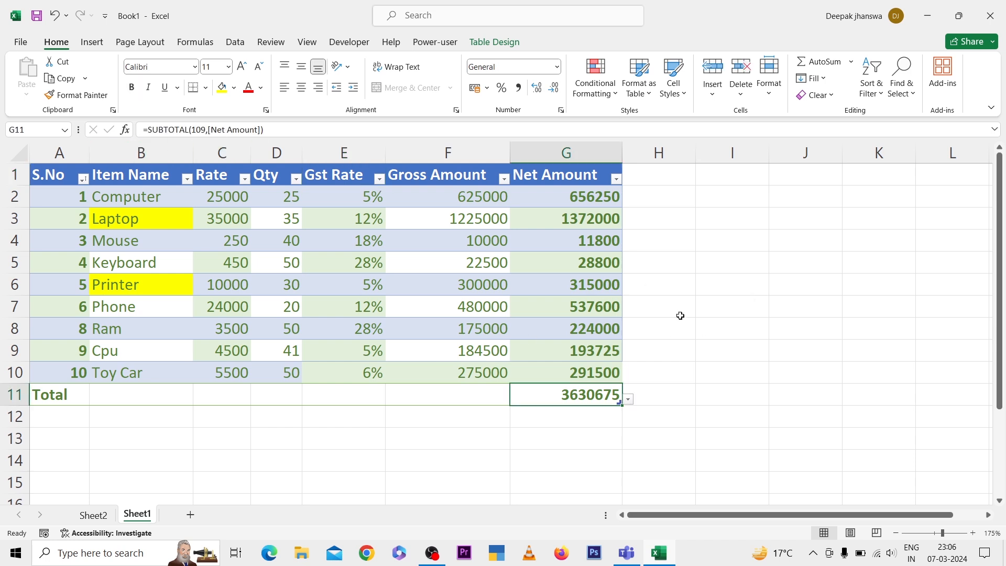
pyautogui.click(699, 332)
pyautogui.write('=')
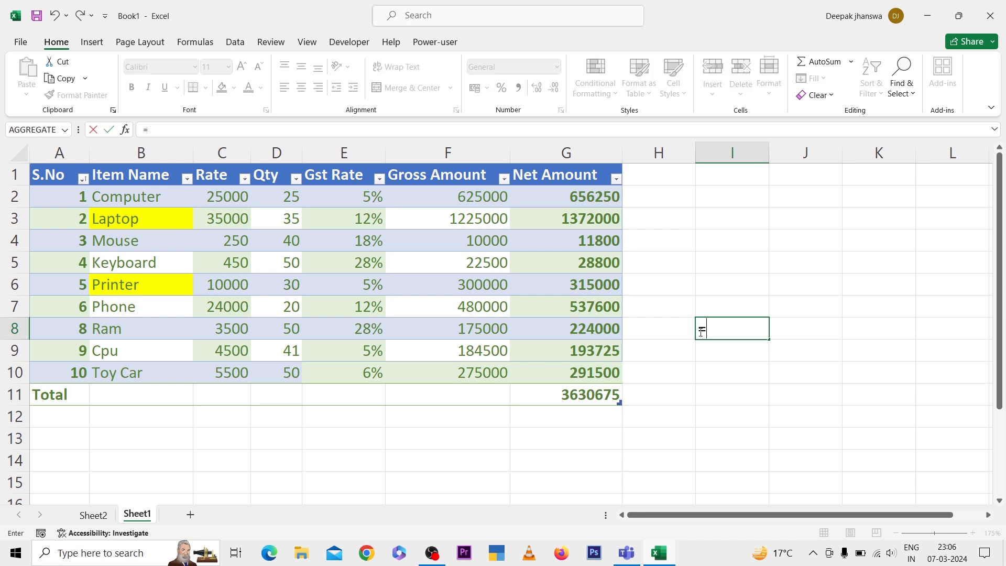
pyautogui.write('sum')
pyautogui.press('Tab')
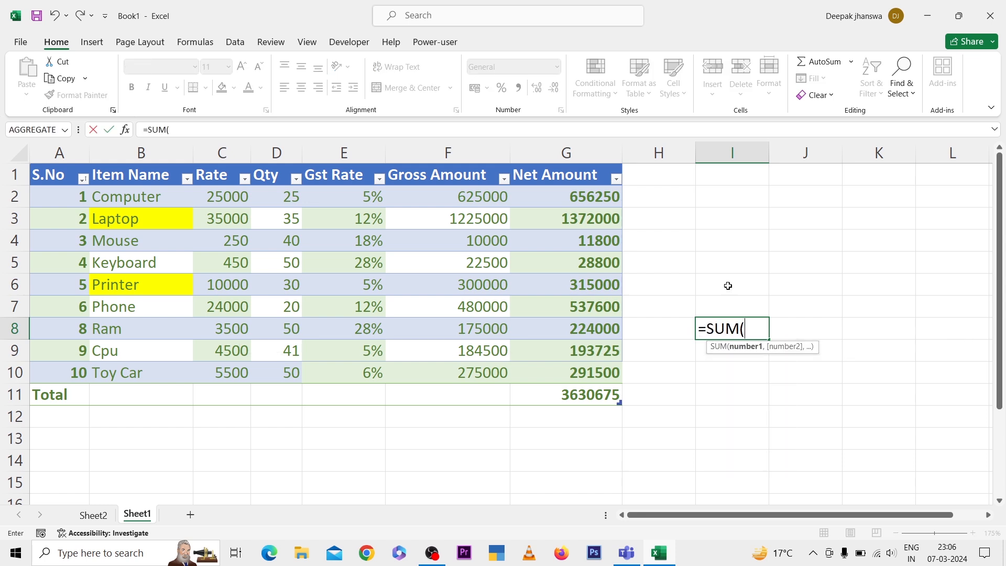
pyautogui.click(568, 199)
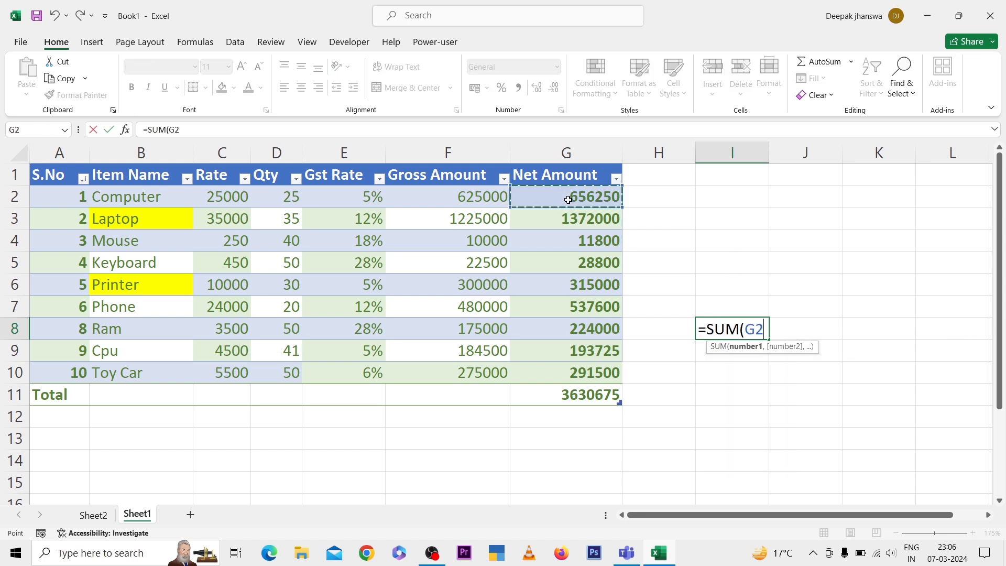
pyautogui.hotkey('shift', 'Down')
pyautogui.hotkey('shift', 'Down')
pyautogui.hotkey('shift', 'Down')
pyautogui.hotkey('shift', 'Down')
pyautogui.hotkey('shift', 'Down')
pyautogui.hotkey('shift', 'Down')
pyautogui.hotkey('shift', 'Down')
pyautogui.hotkey('shift', 'Down')
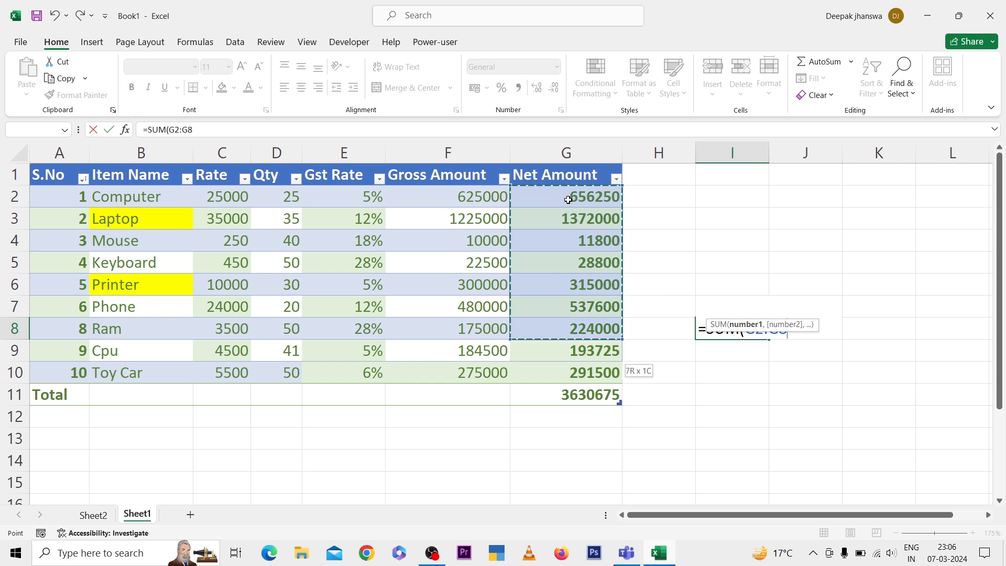
pyautogui.press('Return')
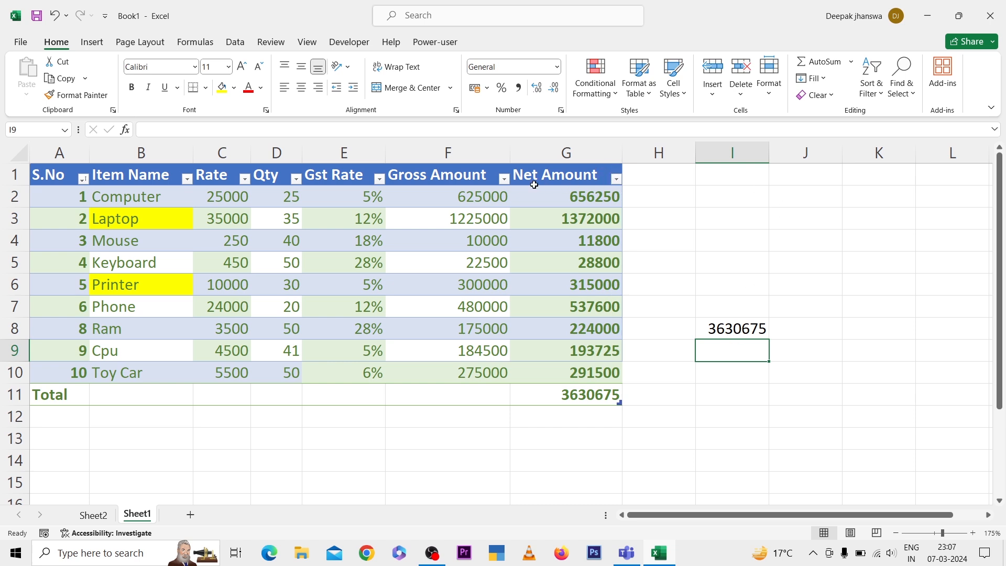
pyautogui.click(379, 178)
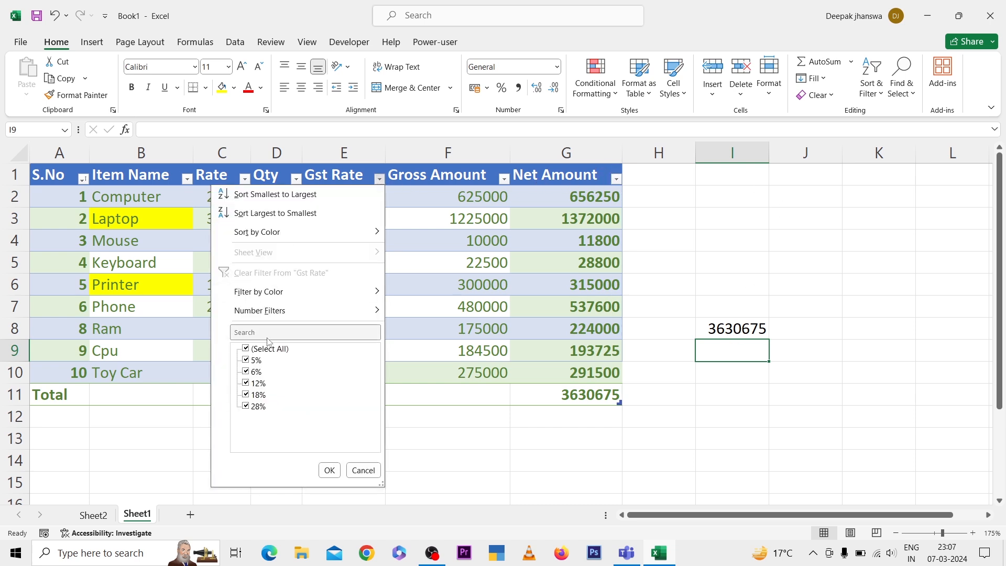
pyautogui.click(249, 385)
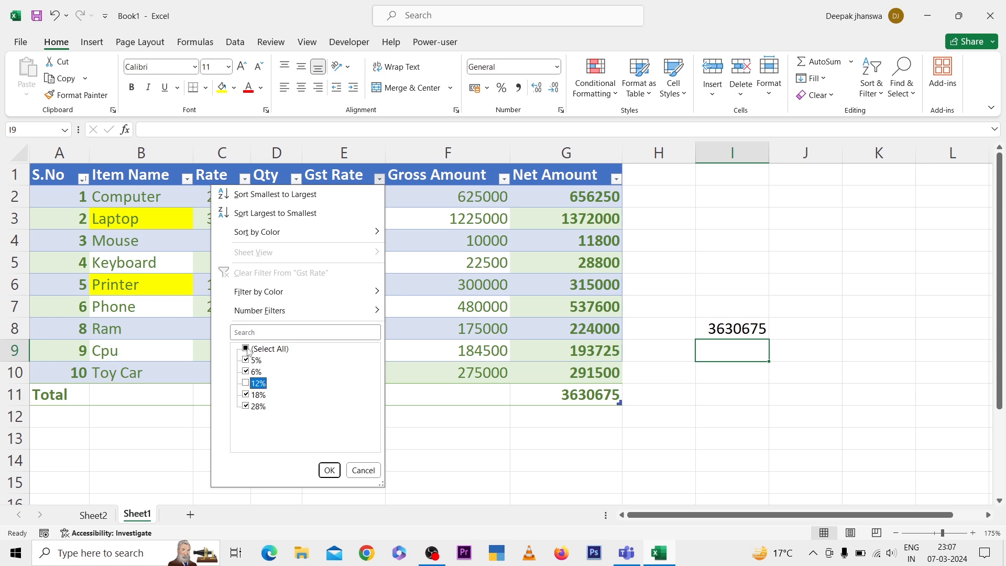
pyautogui.click(246, 349)
pyautogui.click(246, 349)
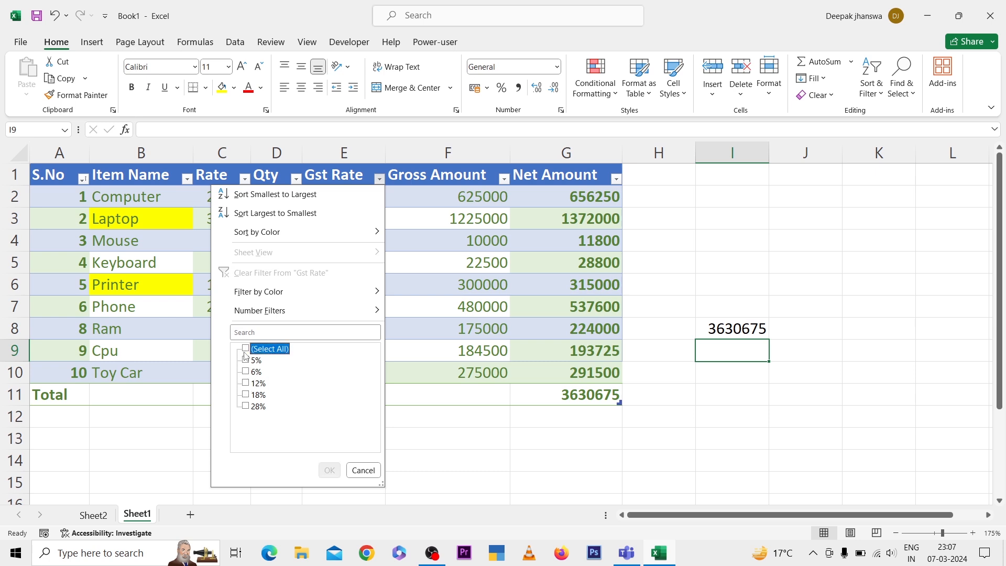
pyautogui.click(245, 384)
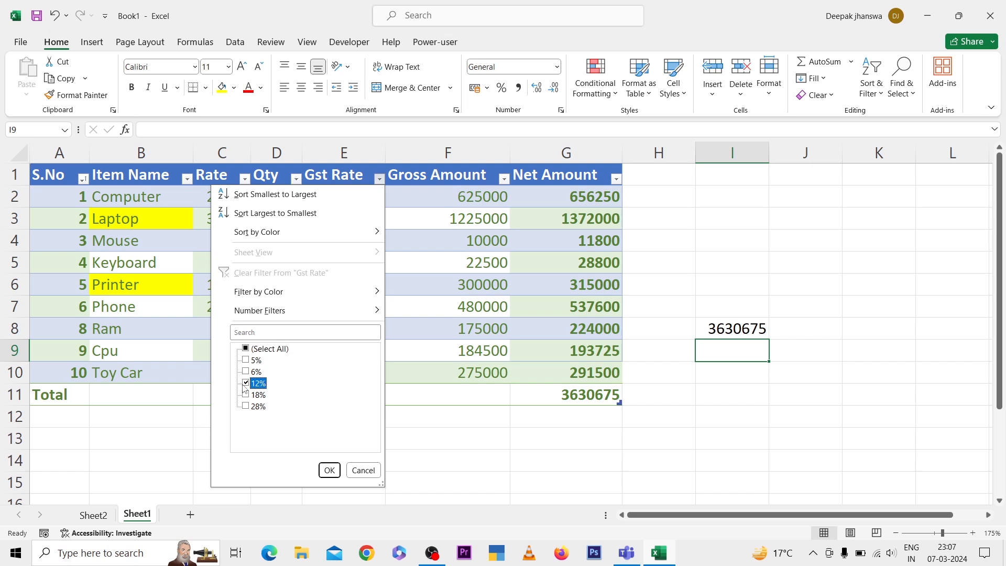
pyautogui.click(247, 406)
pyautogui.click(622, 350)
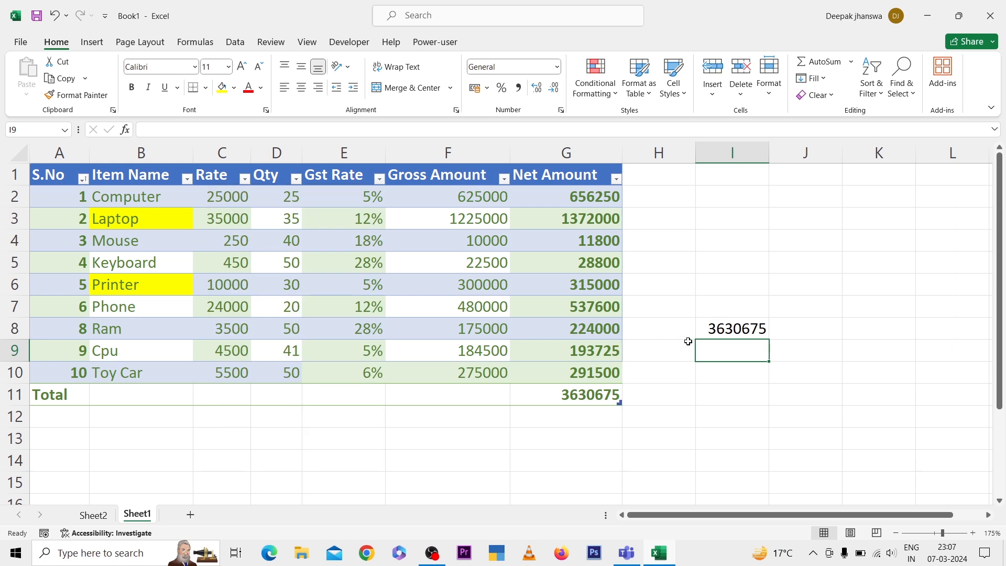
# Move the Net Amount SUM formula from cell I8 to cell I13
pyautogui.click(718, 330)
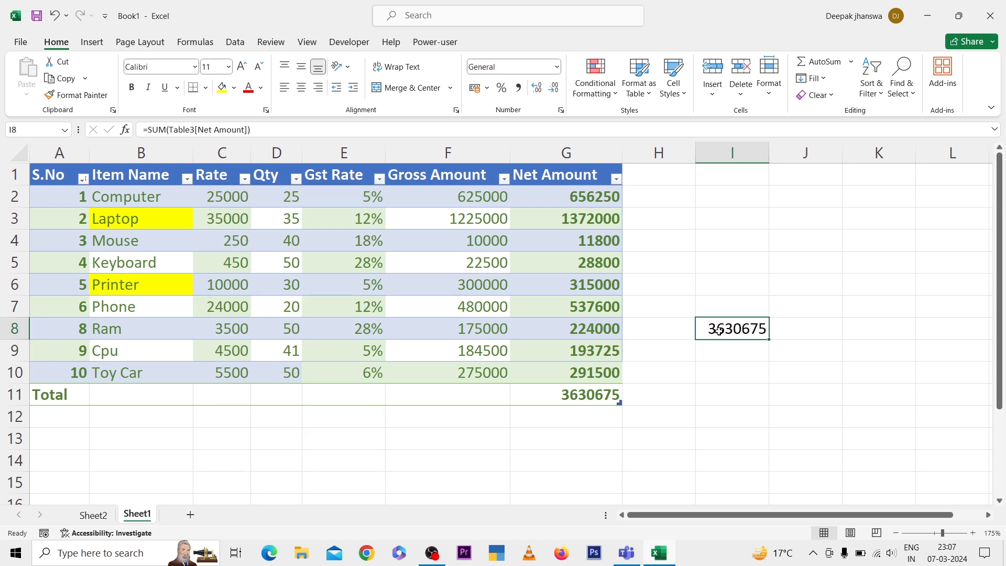
pyautogui.hotkey('ctrl', 'c')
pyautogui.click(680, 422)
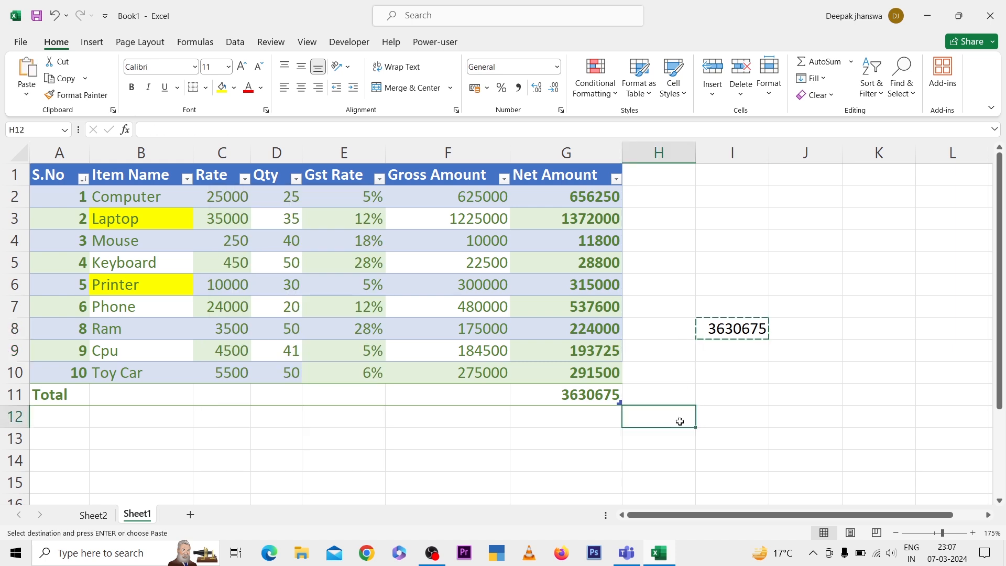
pyautogui.press('Return')
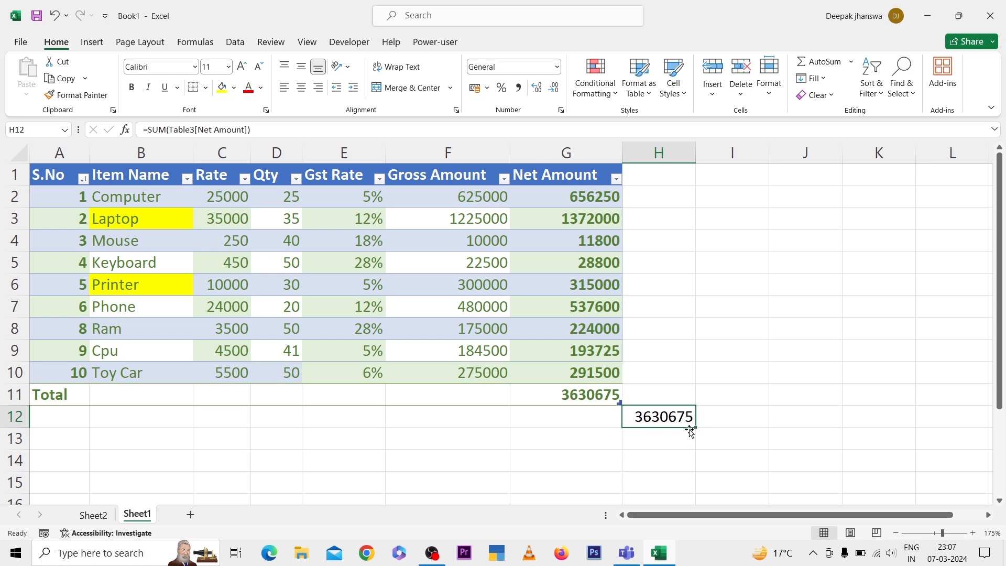
pyautogui.moveTo(691, 430); pyautogui.dragTo(716, 439)
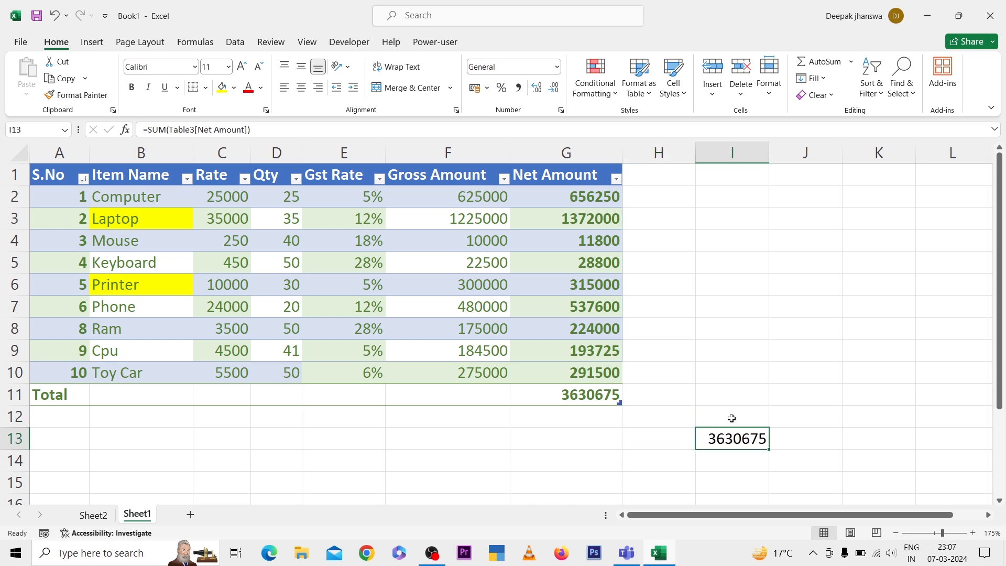
# Filter the item table to show only rows with a Gst Rate of 12% or 28%
pyautogui.click(616, 179)
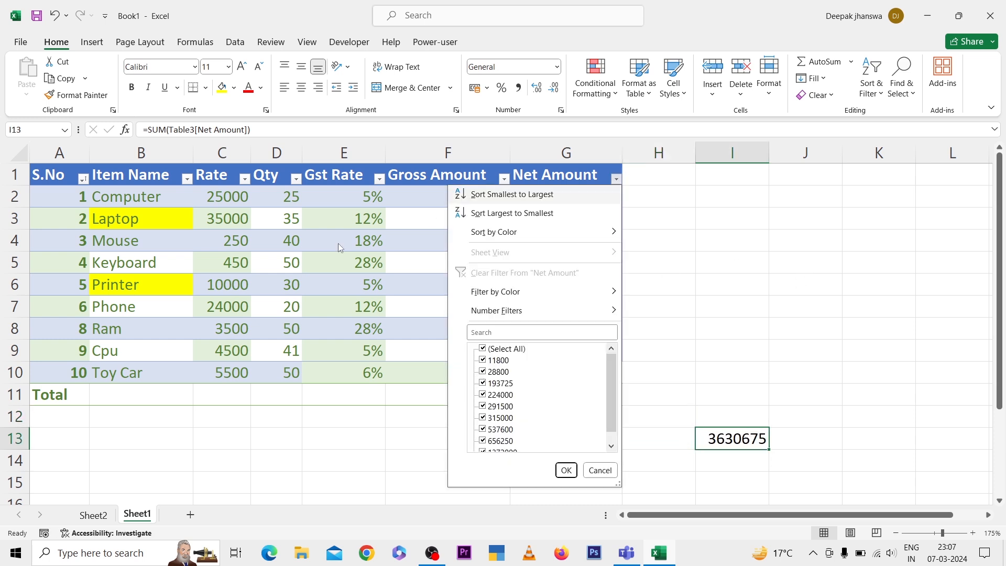
pyautogui.click(343, 184)
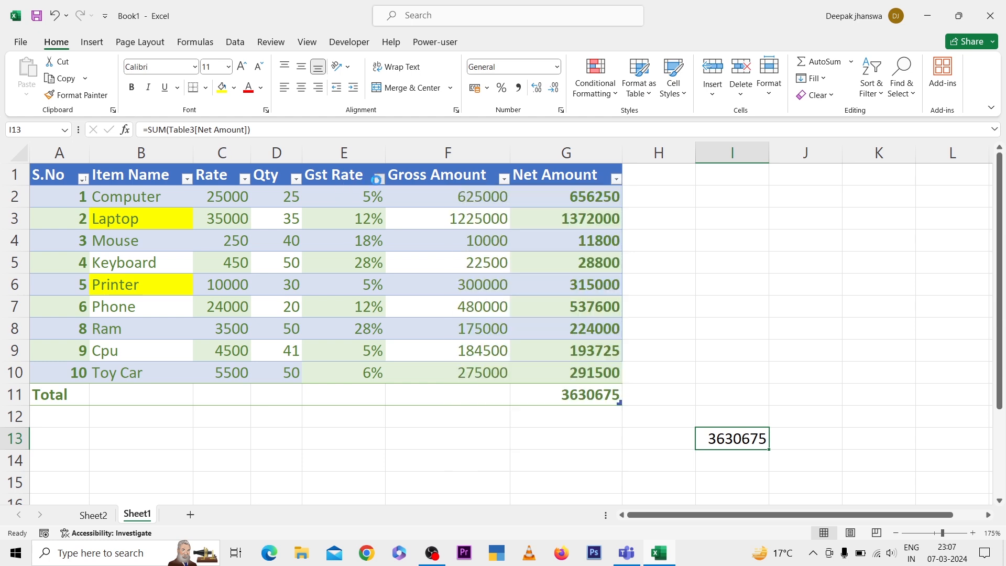
pyautogui.click(377, 179)
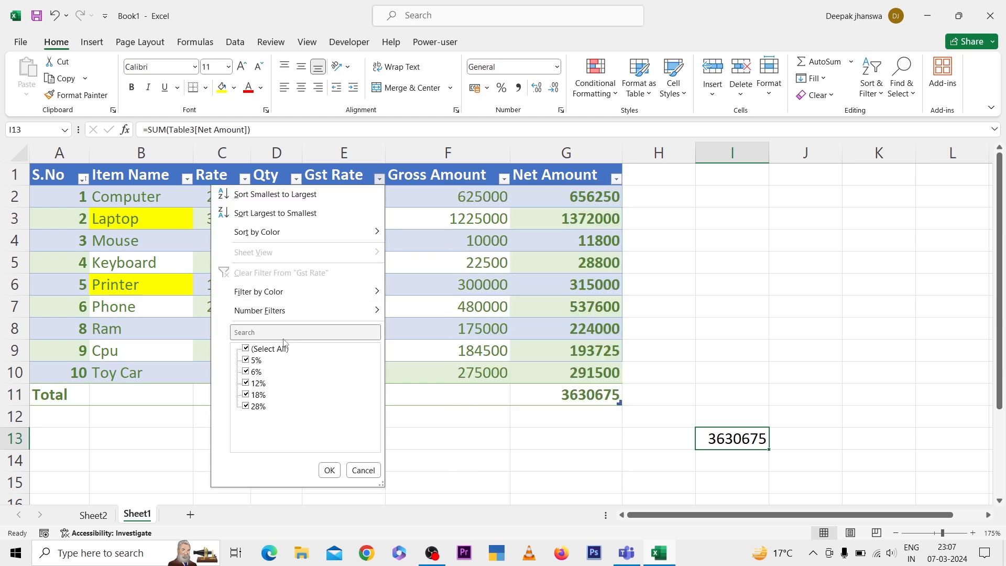
pyautogui.click(245, 350)
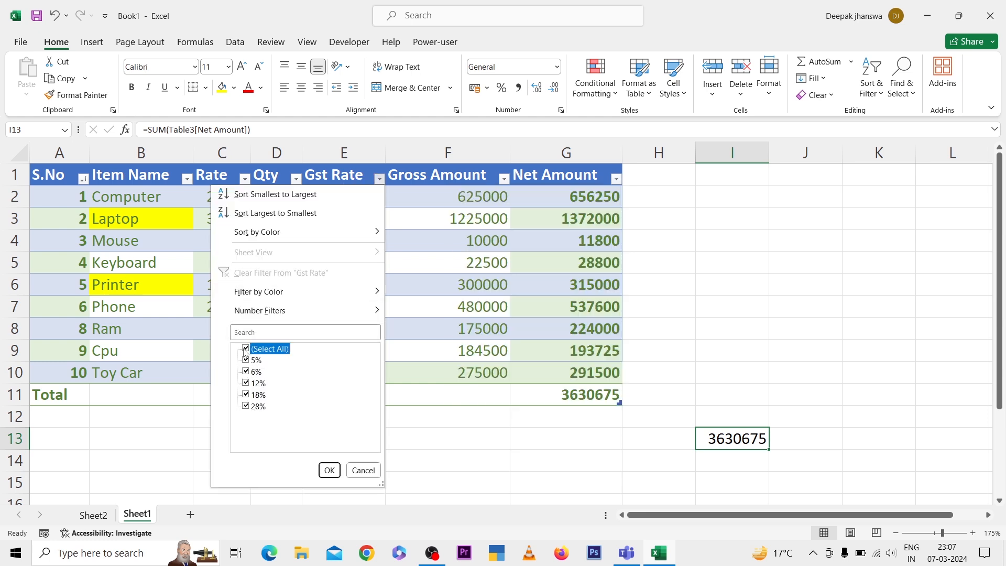
pyautogui.click(246, 384)
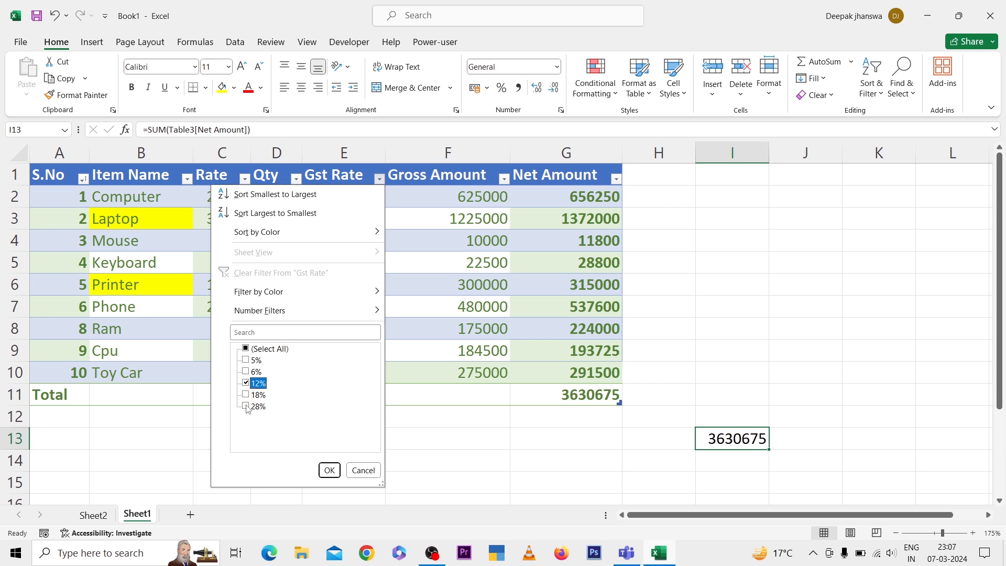
pyautogui.click(246, 407)
pyautogui.click(330, 470)
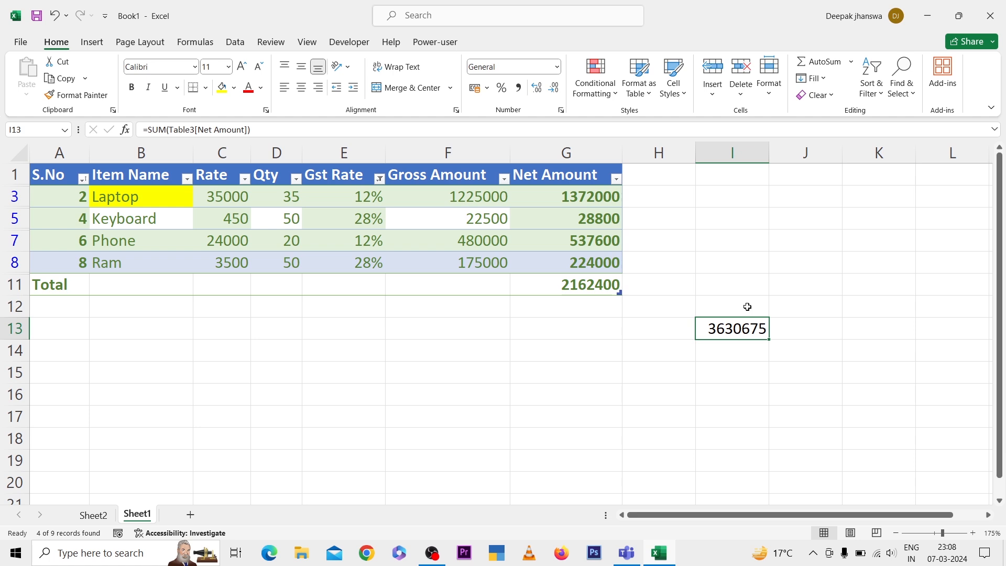
# Start a new table style for the item table and give its Whole Table element a dark orange fill
pyautogui.click(464, 247)
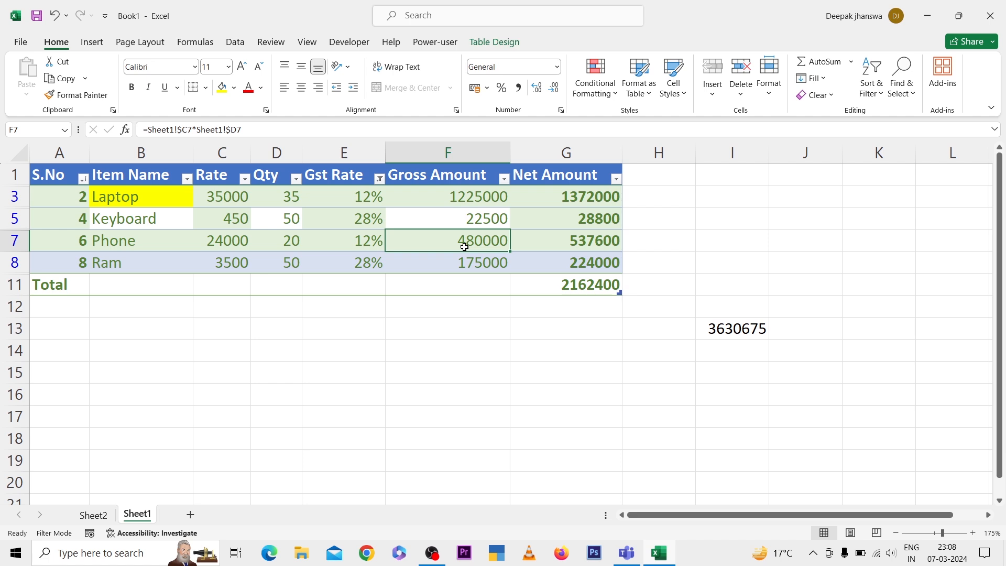
pyautogui.click(494, 42)
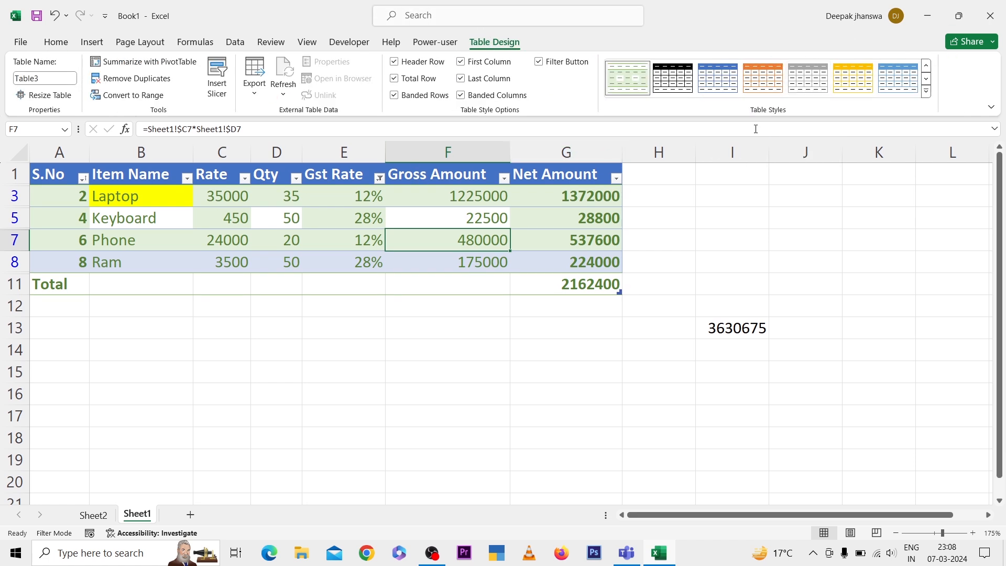
pyautogui.click(926, 91)
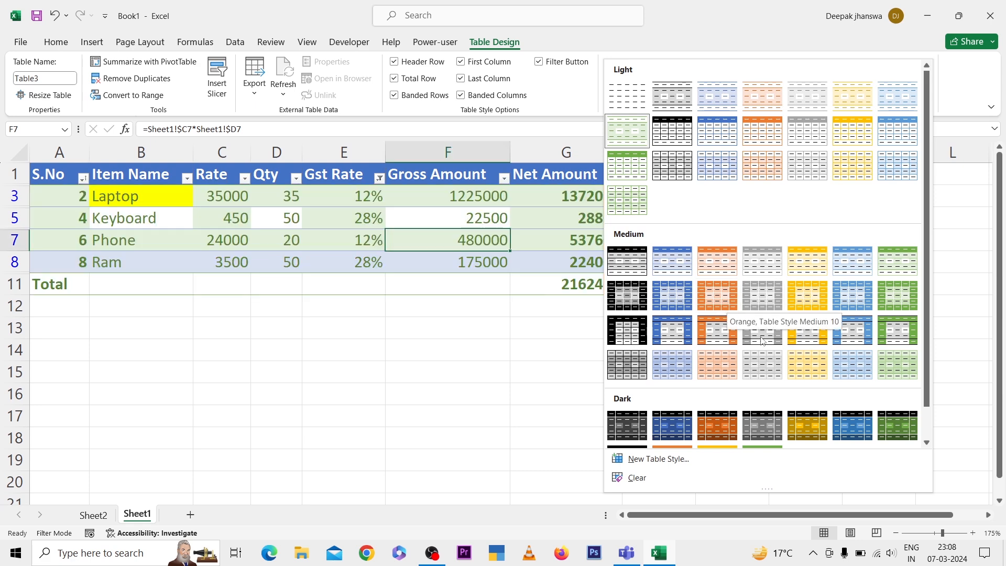
pyautogui.scroll(-1, 707, 421)
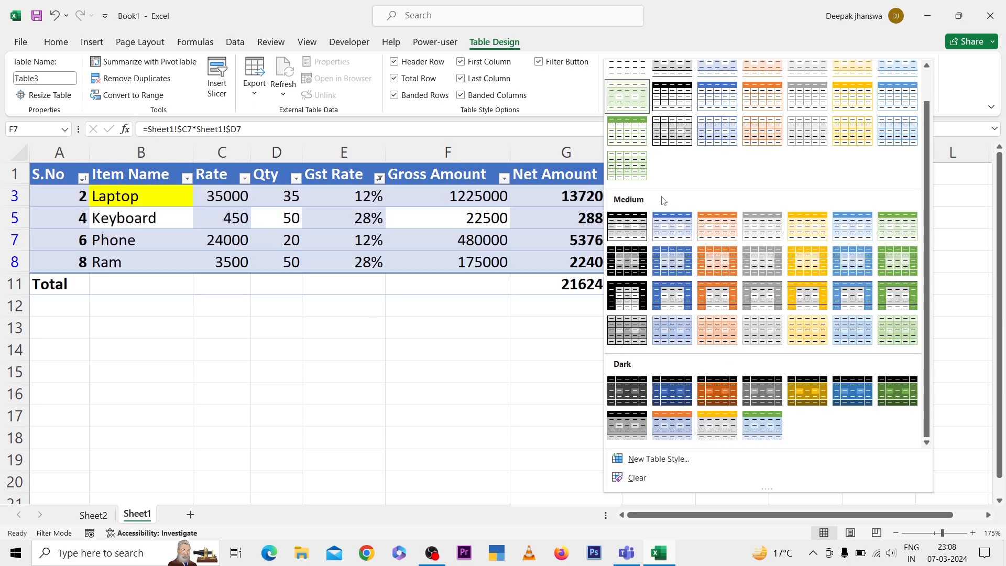
pyautogui.scroll(1, 731, 254)
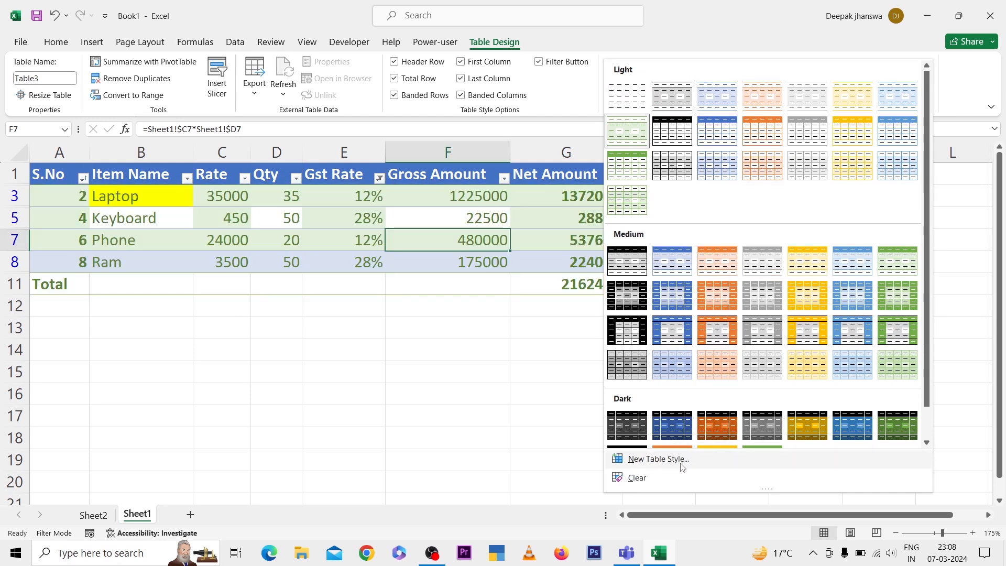
pyautogui.click(659, 459)
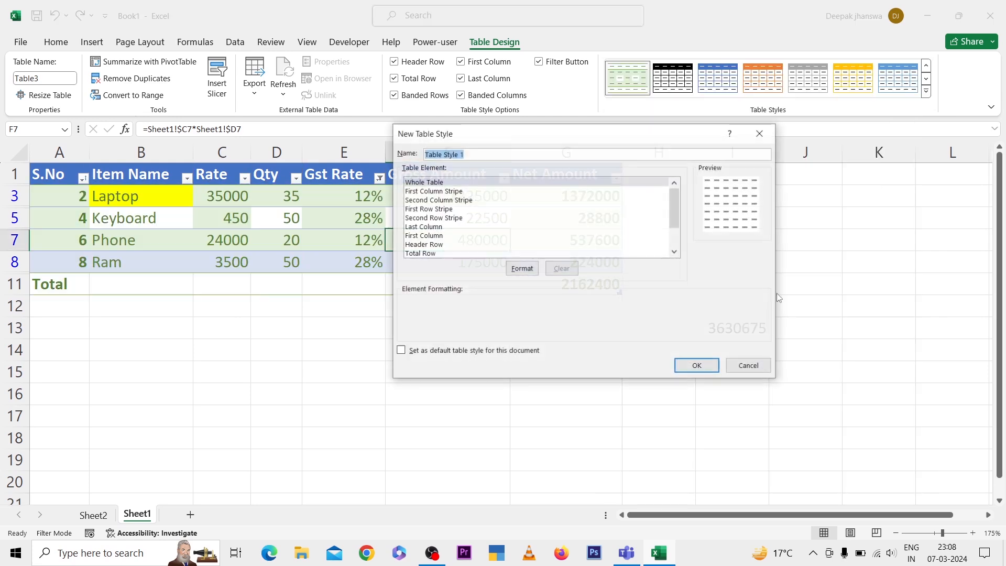
pyautogui.click(452, 183)
pyautogui.click(527, 272)
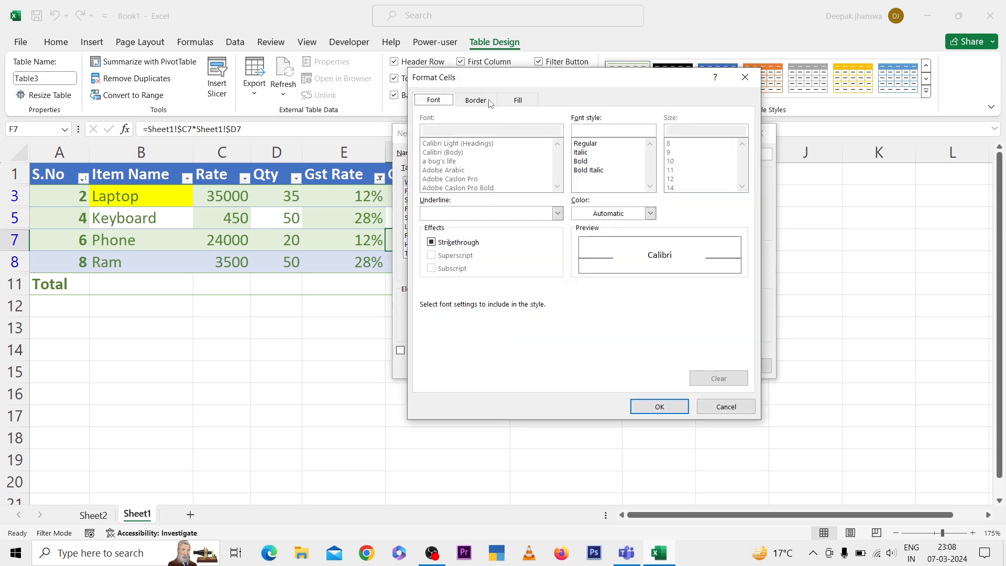
pyautogui.click(485, 100)
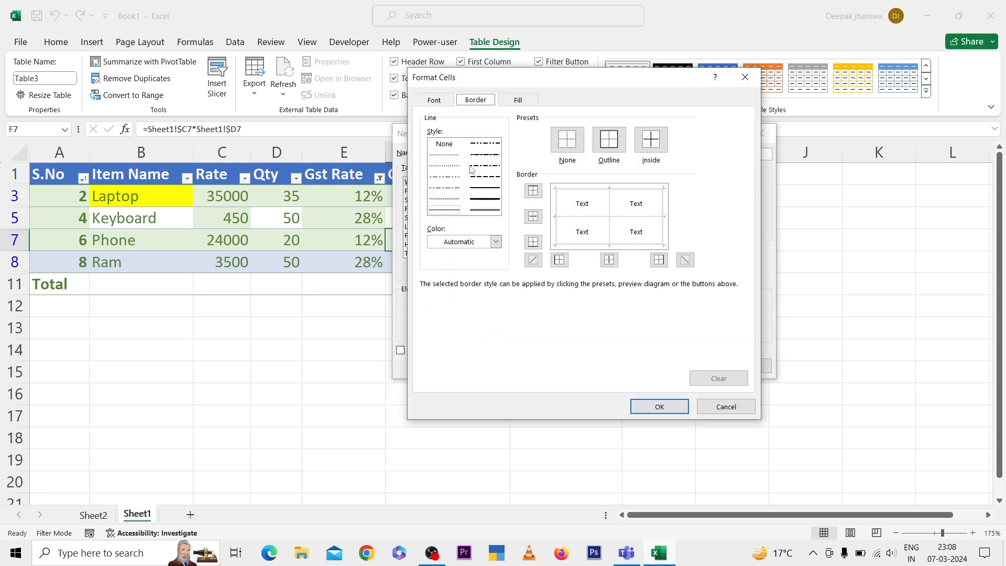
pyautogui.click(521, 100)
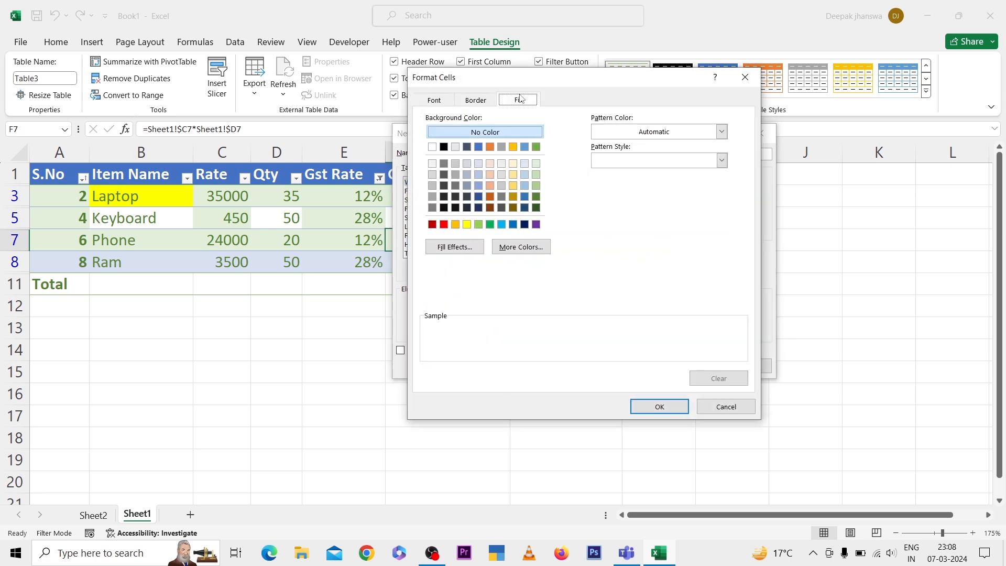
pyautogui.click(490, 196)
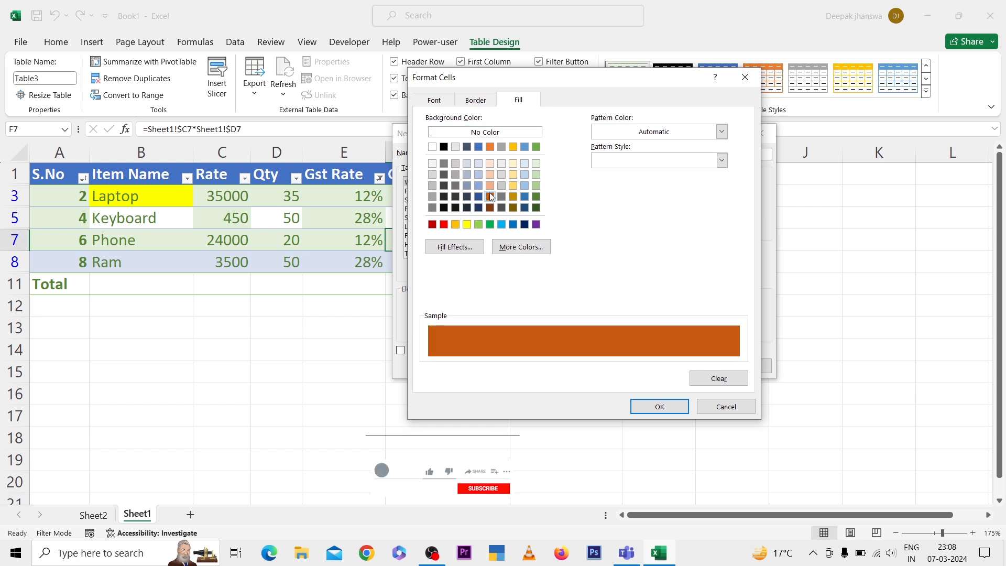
pyautogui.click(645, 404)
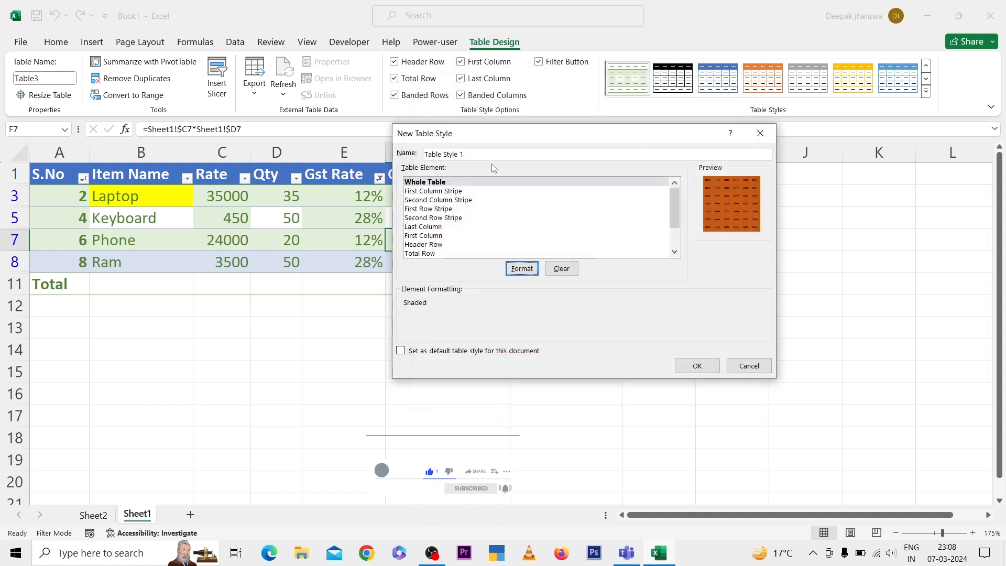
# Add outline, inside horizontal and inside vertical borders to the Whole Table element and save the new style
pyautogui.click(527, 267)
pyautogui.click(474, 99)
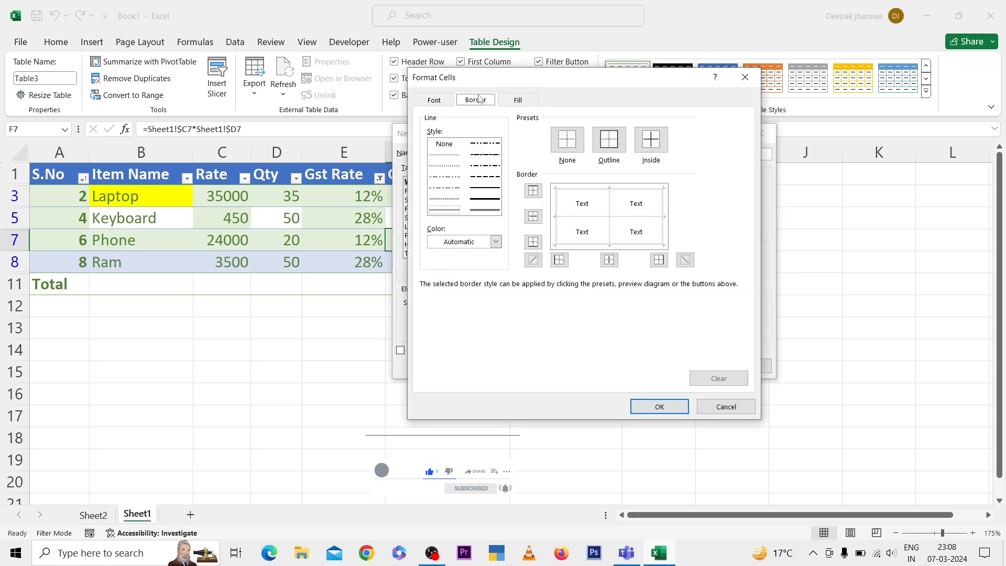
pyautogui.click(609, 140)
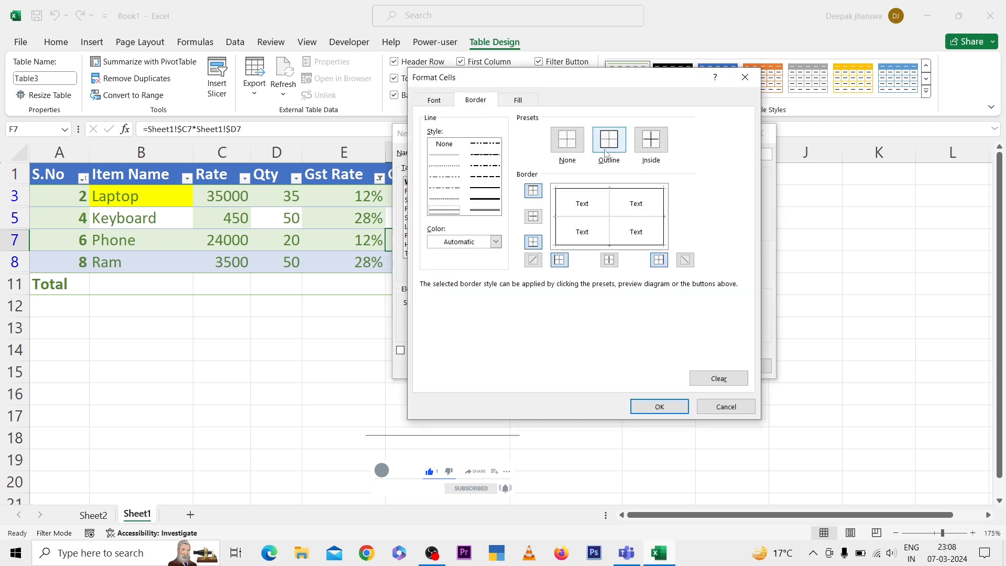
pyautogui.click(533, 216)
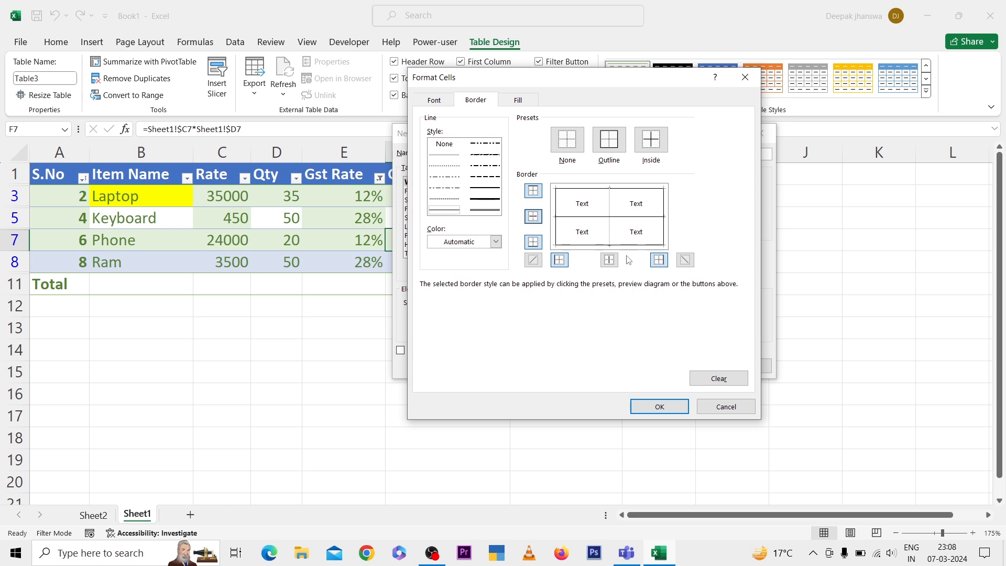
pyautogui.click(609, 260)
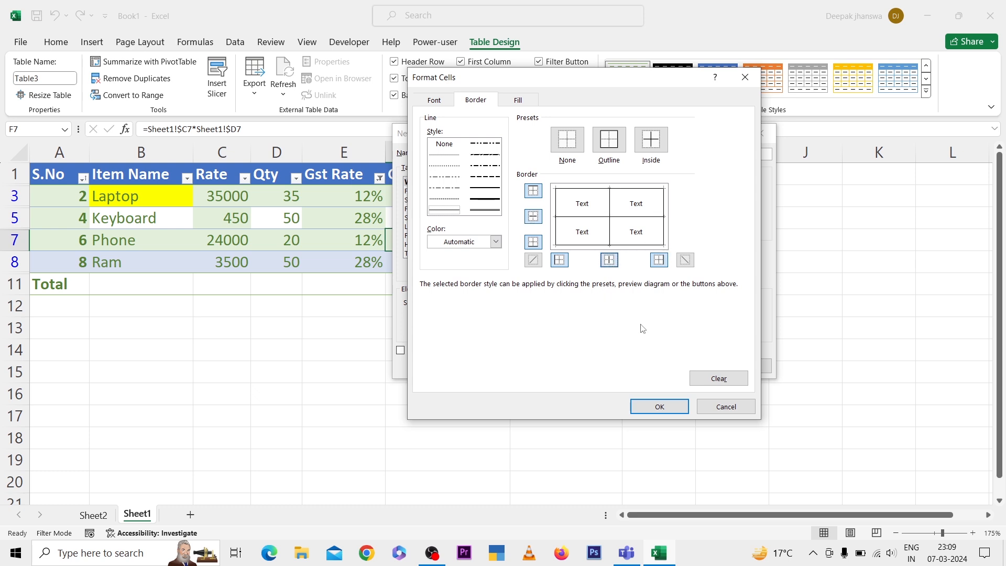
pyautogui.click(660, 407)
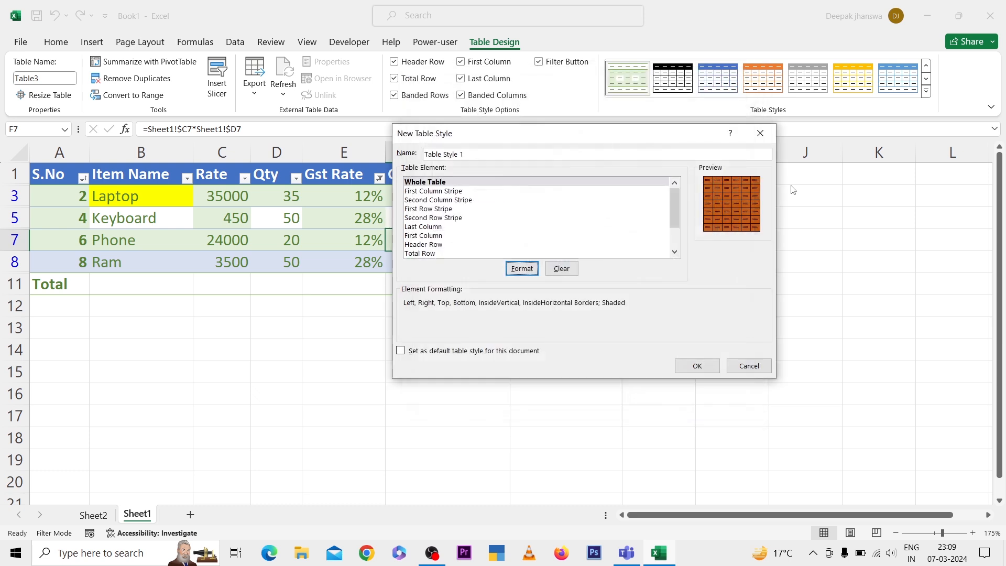
pyautogui.click(695, 366)
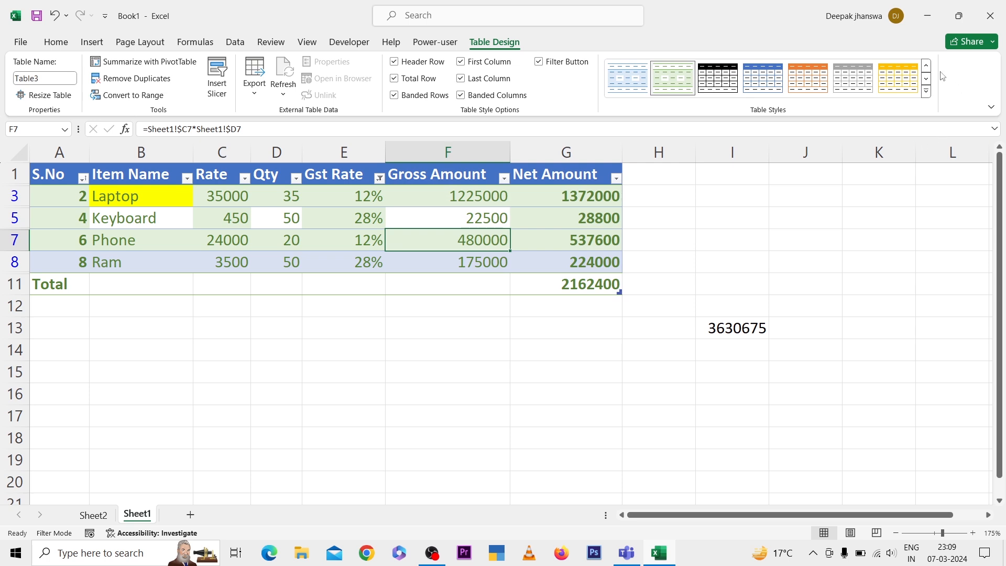
# Apply the custom dark orange style to the item table and clear its Gst Rate filter
pyautogui.click(926, 91)
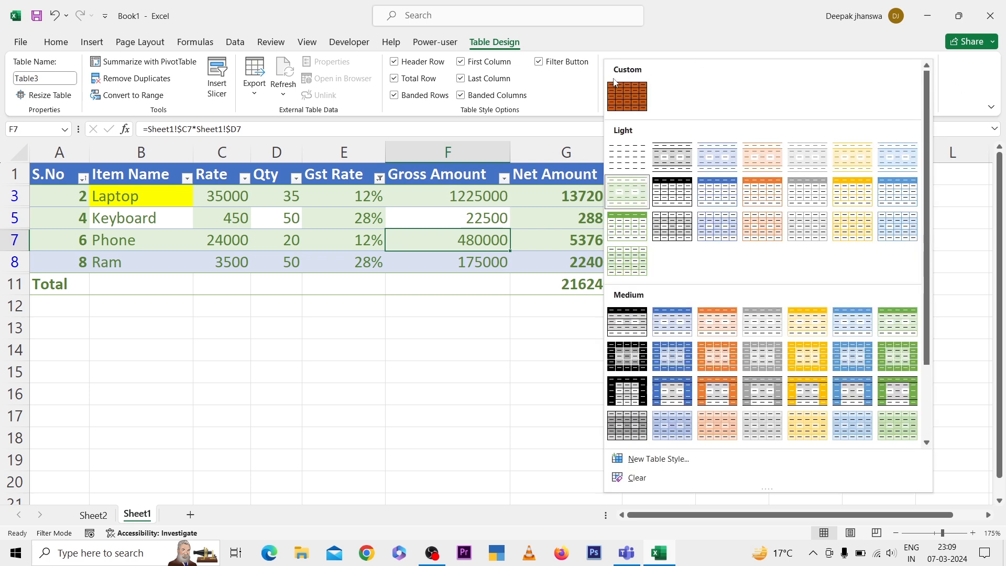
pyautogui.click(618, 96)
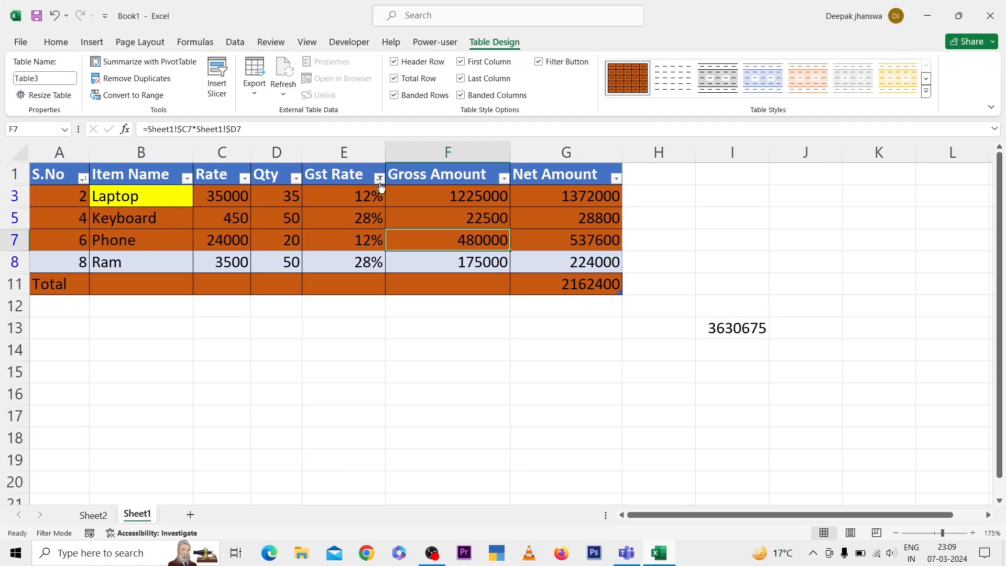
pyautogui.click(379, 179)
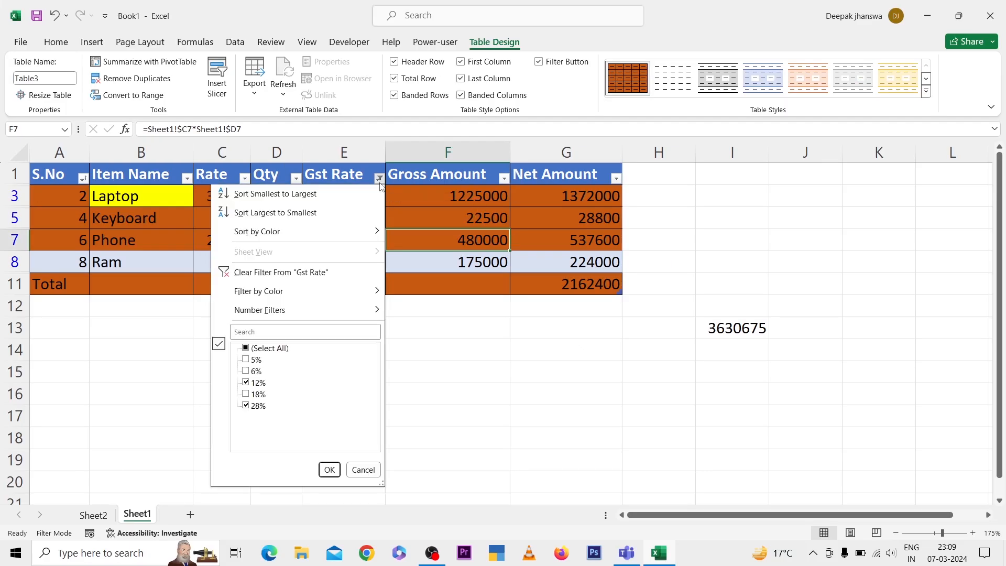
pyautogui.click(289, 277)
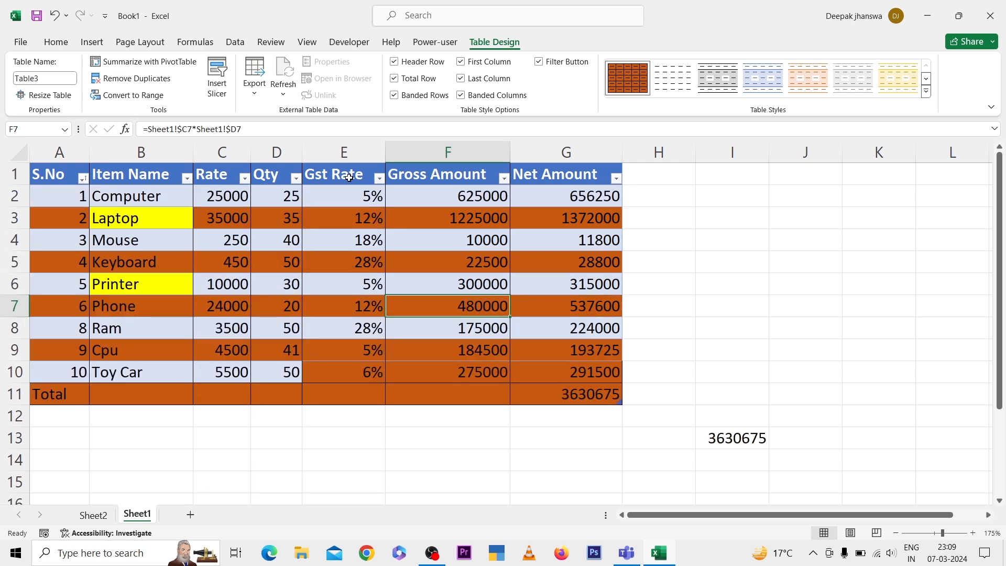
# Select the whole item table and apply the Light Orange, Table Style Light 3 style
pyautogui.click(47, 175)
pyautogui.hotkey('ctrl', 'shift', 'Right')
pyautogui.hotkey('ctrl', 'shift', 'Down')
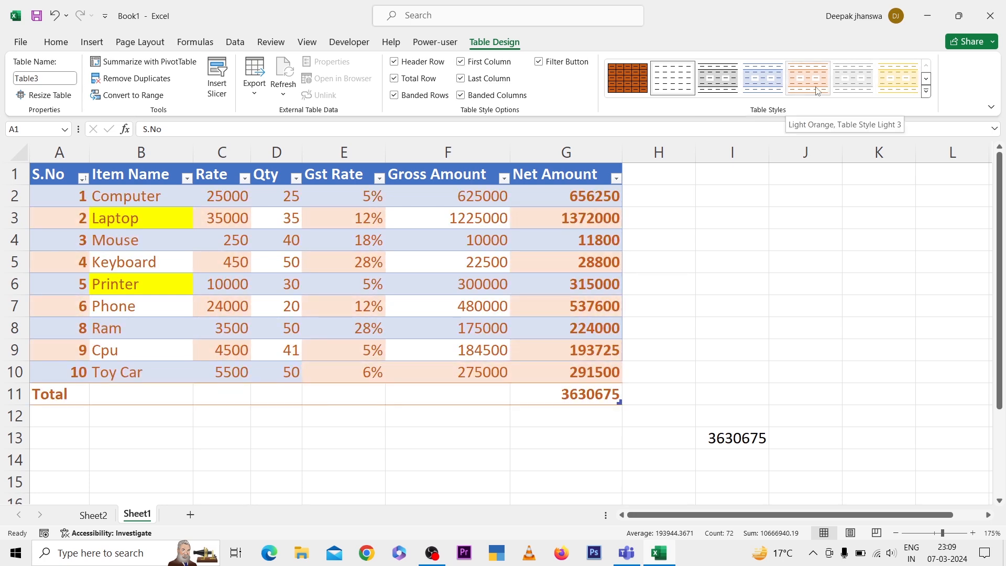
pyautogui.click(817, 91)
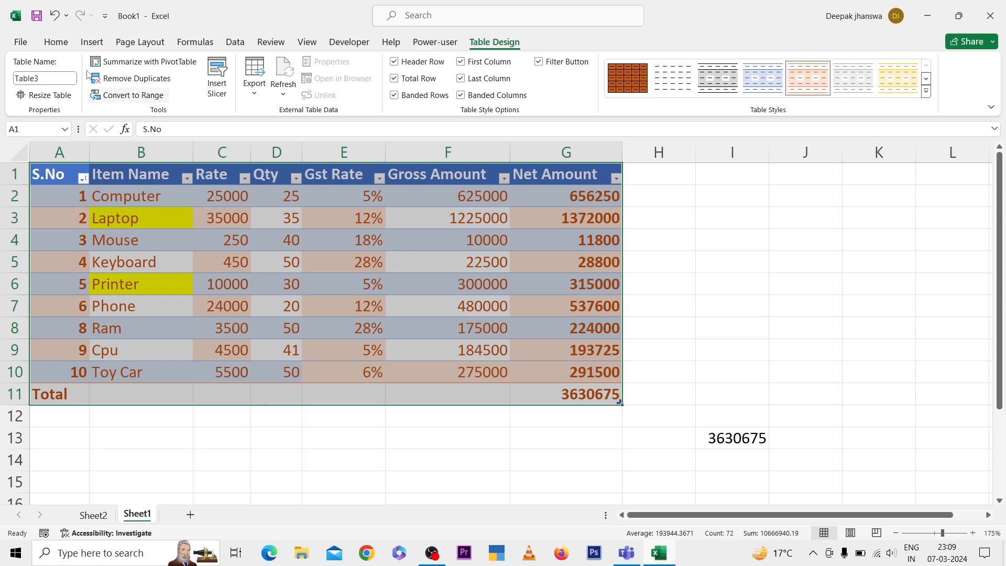
# Try removing the fill color from the whole table including its header row, and undo it
pyautogui.click(56, 41)
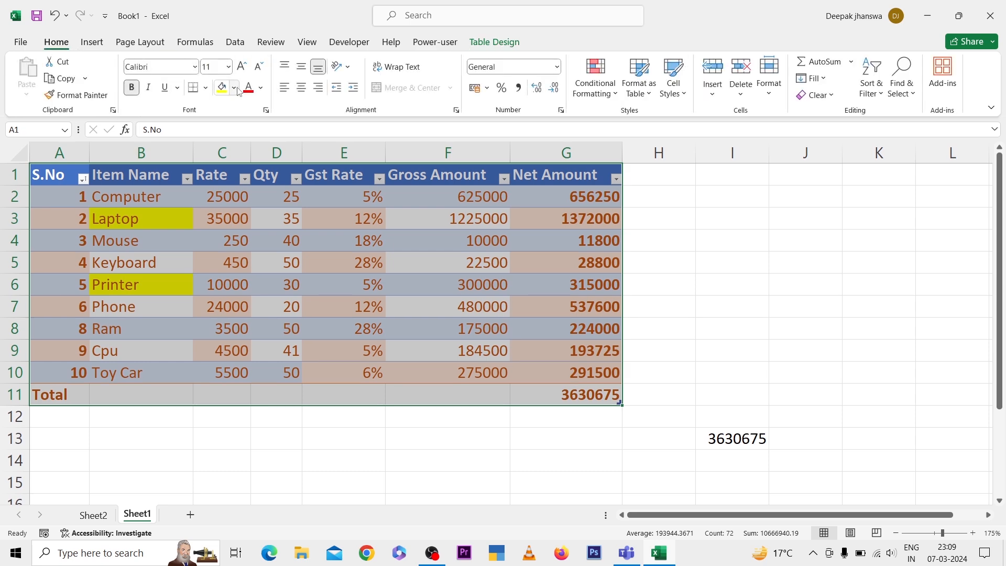
pyautogui.click(234, 88)
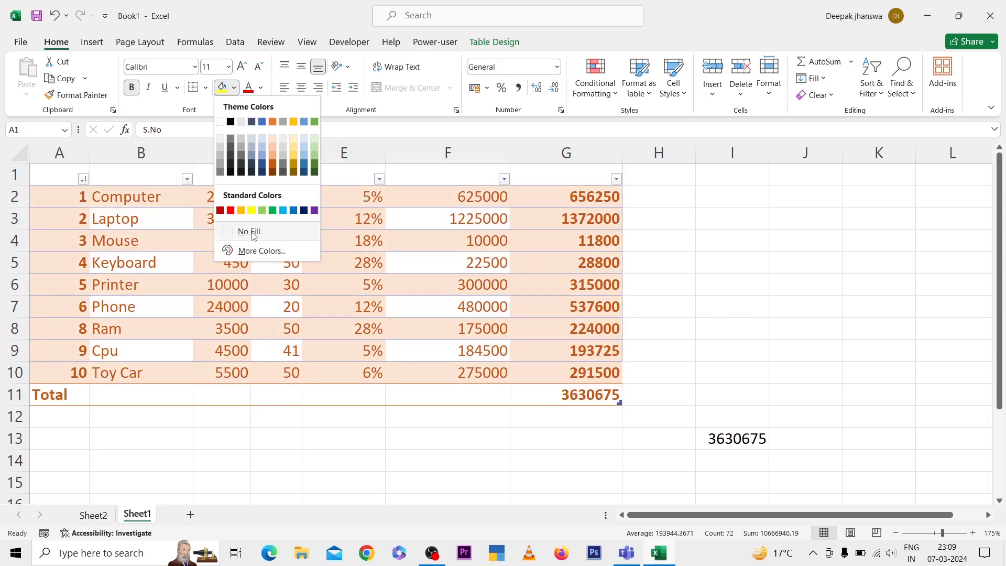
pyautogui.click(249, 231)
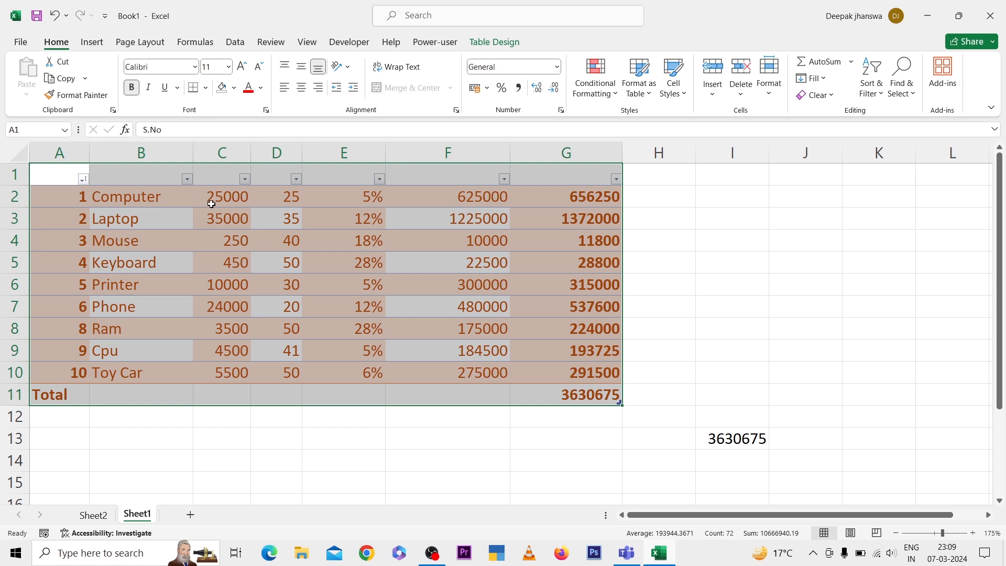
pyautogui.hotkey('ctrl', 'z')
# Remove the yellow fill from the Laptop and Printer cells and bring back the table design options
pyautogui.click(173, 220)
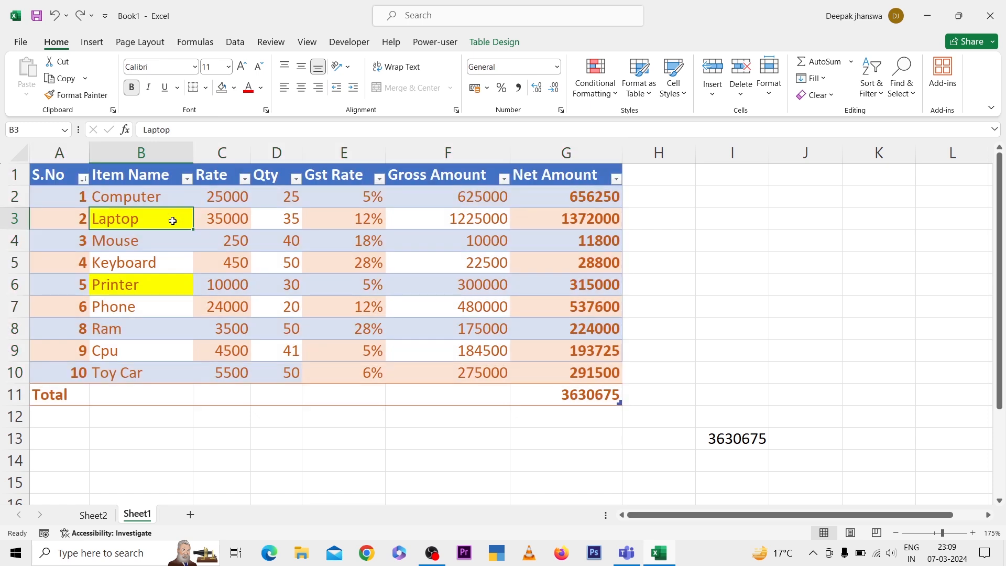
pyautogui.press('alt')
pyautogui.press('h')
pyautogui.press('h')
pyautogui.press('n')
pyautogui.press('Down')
pyautogui.press('Down')
pyautogui.press('Down')
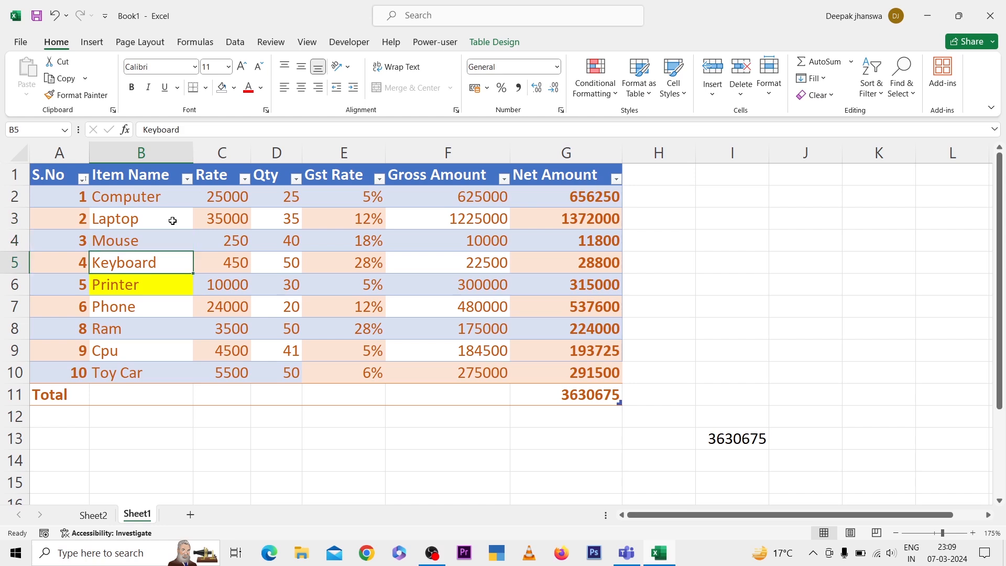
pyautogui.press('alt')
pyautogui.press('h')
pyautogui.press('h')
pyautogui.press('n')
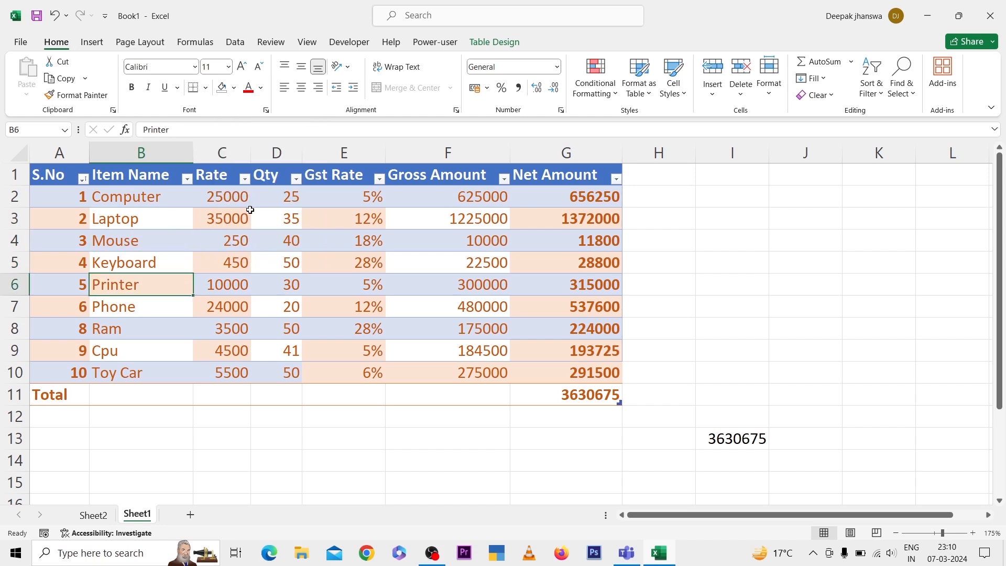
pyautogui.click(262, 243)
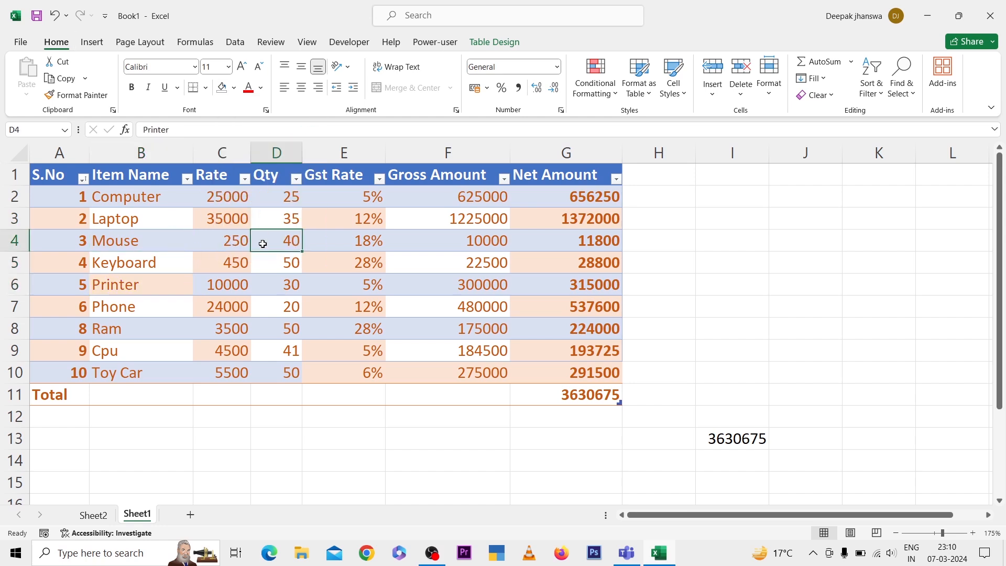
pyautogui.click(491, 44)
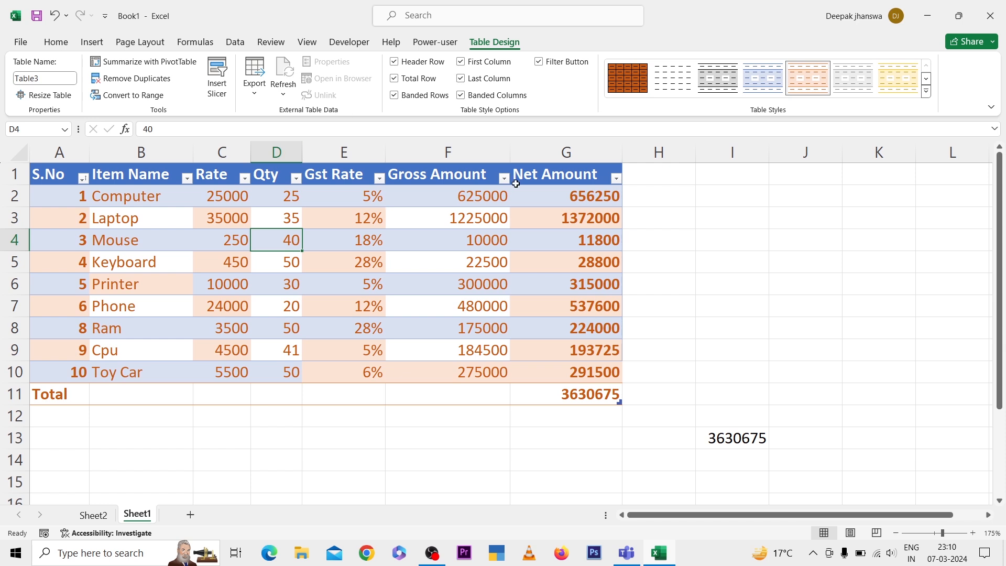